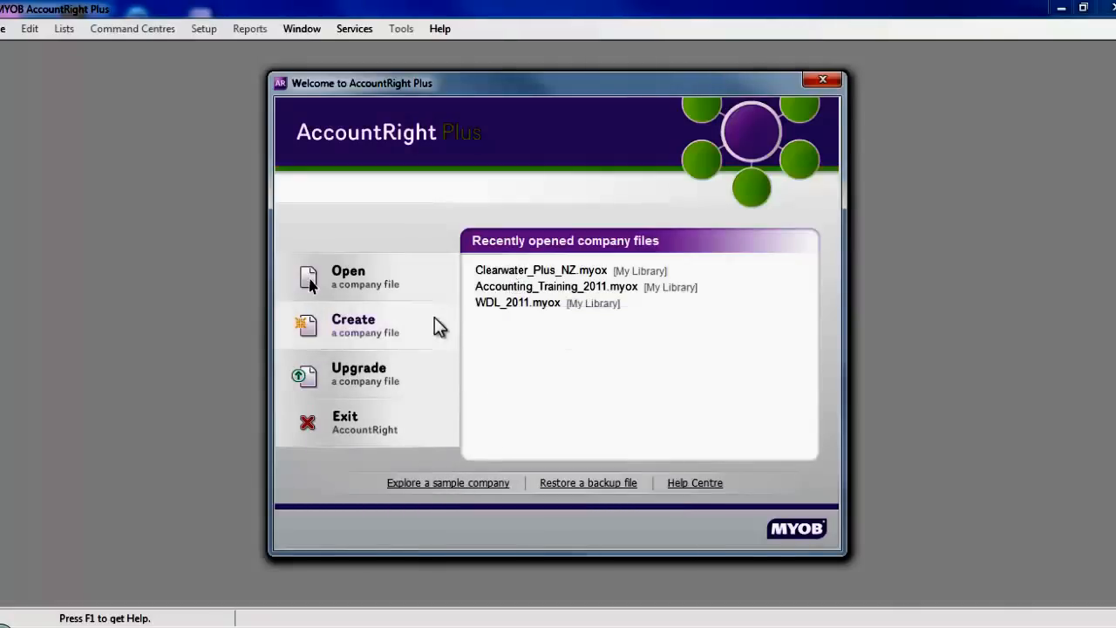
- Start a new company file with AccountRight Standard as the product
click(379, 333)
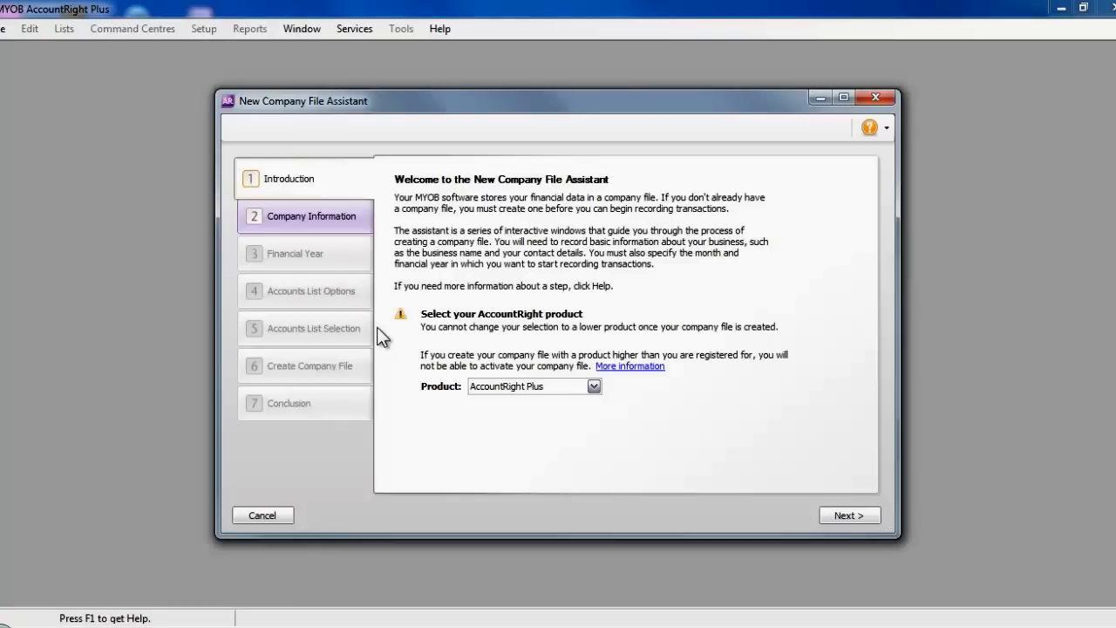
click(594, 386)
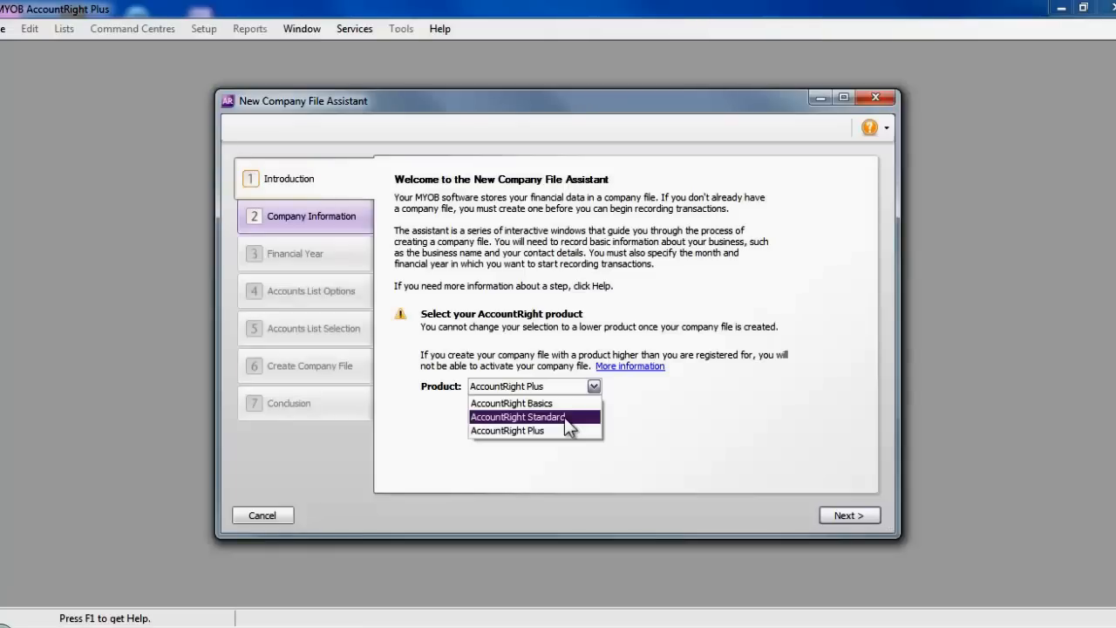
click(565, 417)
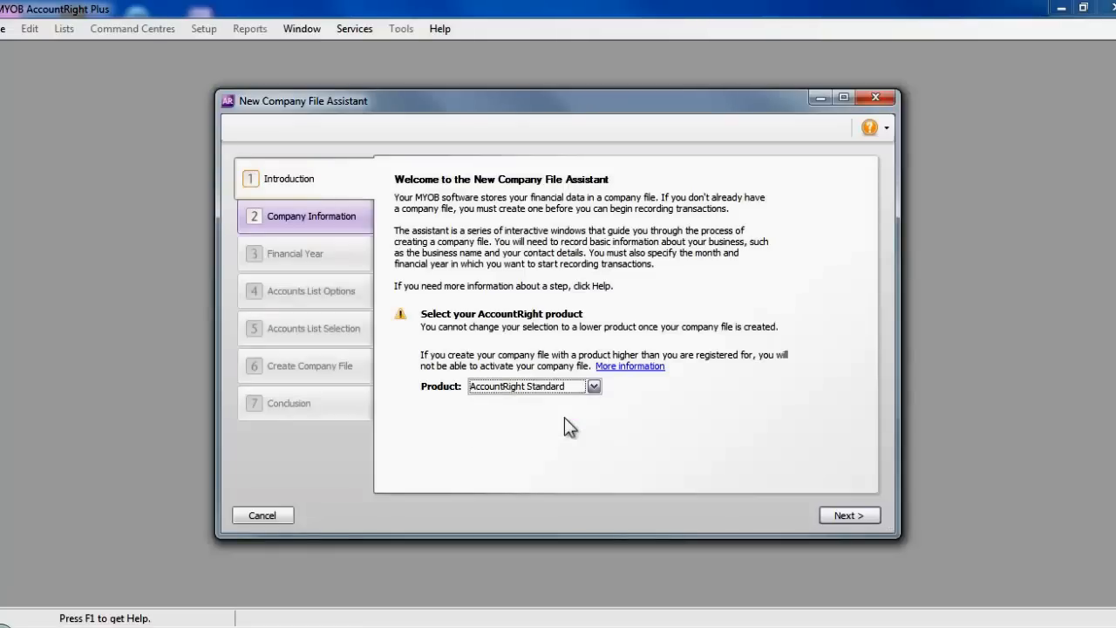
click(861, 514)
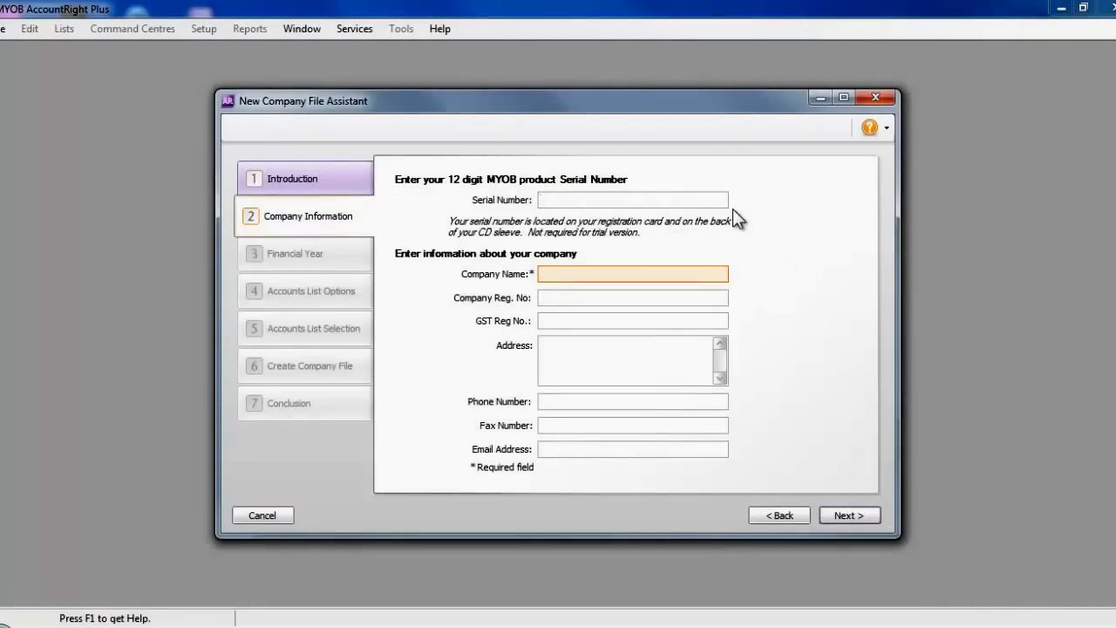
- Enter the company name Noddy's Kitchen Services in the company information
click(636, 270)
text(Noddy's Kitchen Services)
click(854, 514)
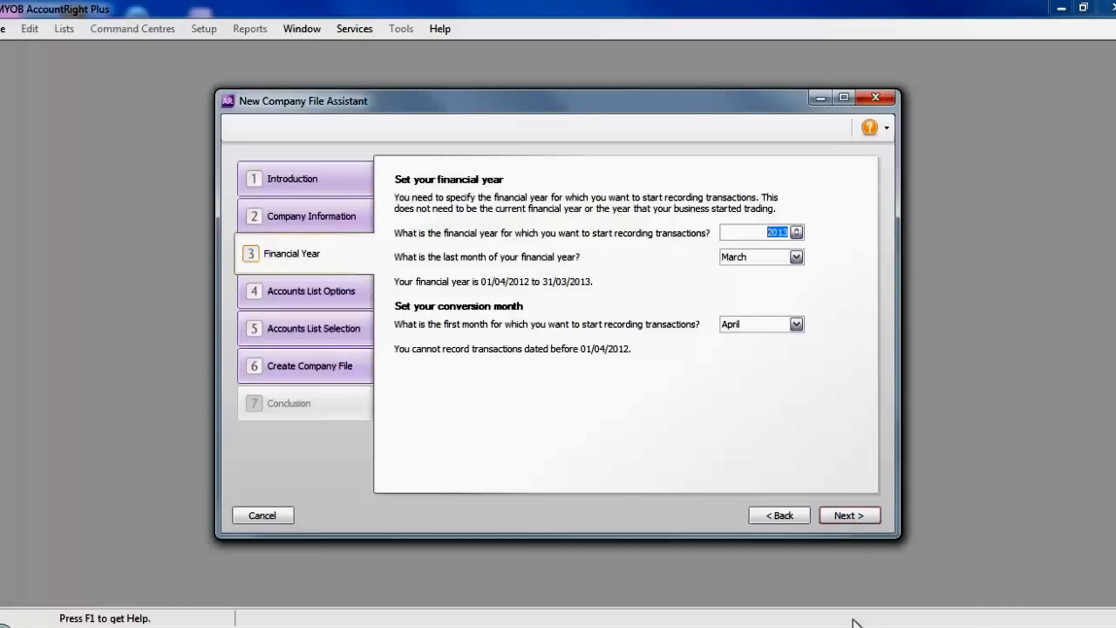
- Accept financial year 2013 ending March with April as the conversion month
mouse_move(761, 339)
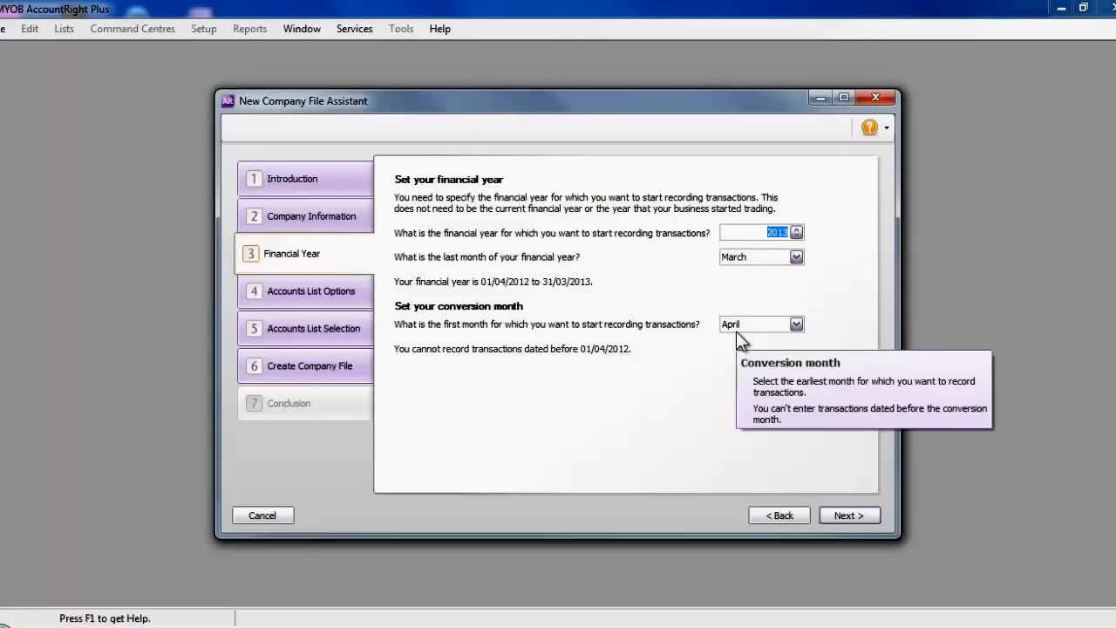
click(844, 513)
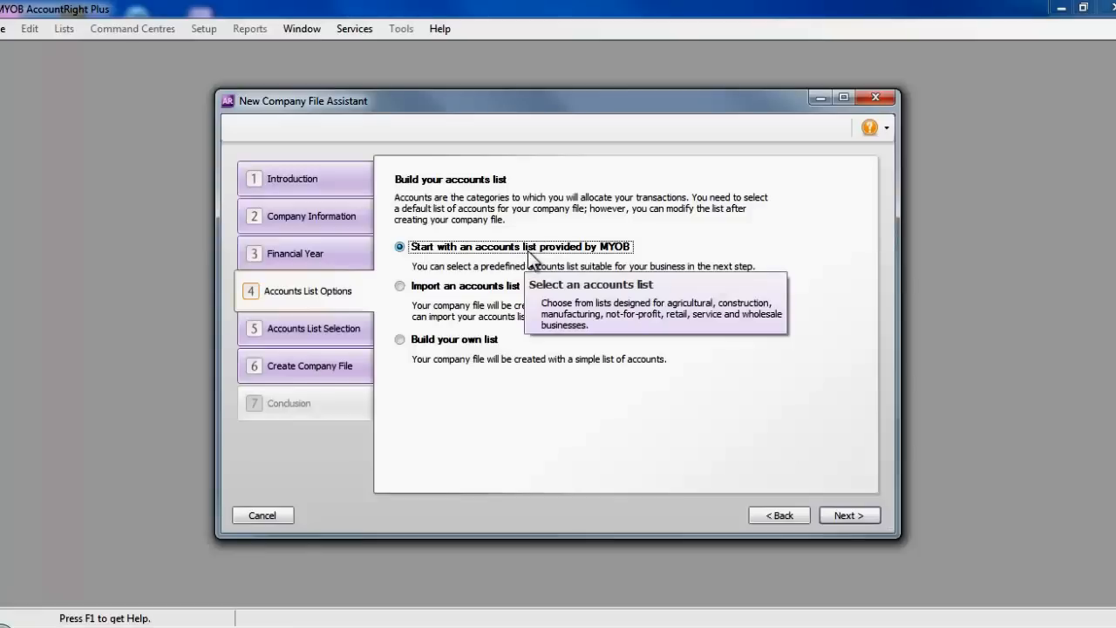
- Start from MYOB's Service industry accounts list after reviewing its accounts
click(856, 512)
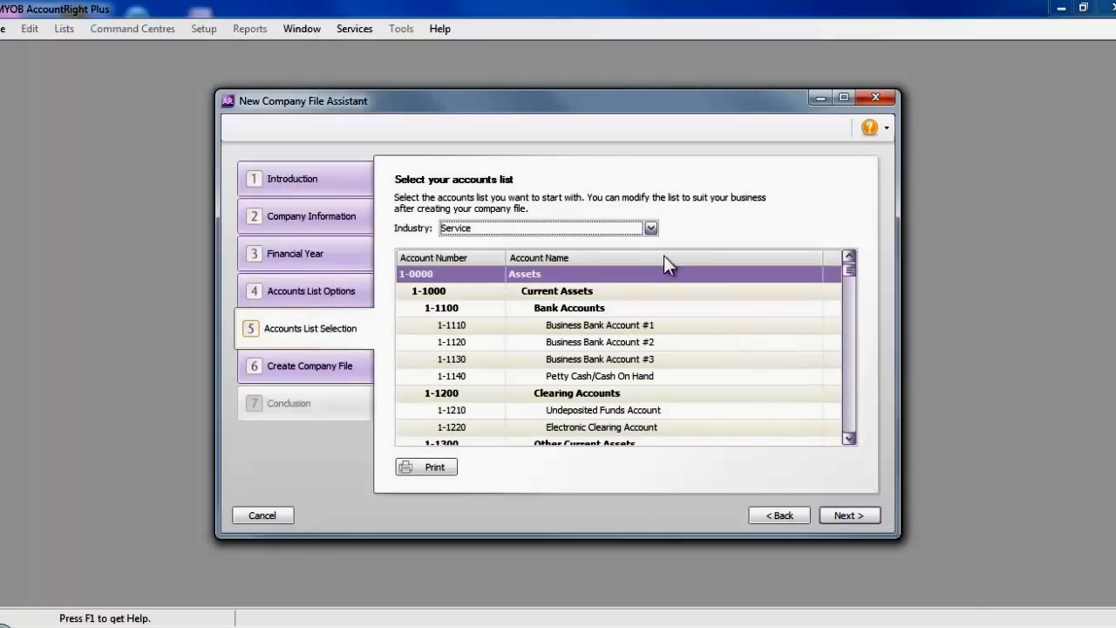
click(650, 230)
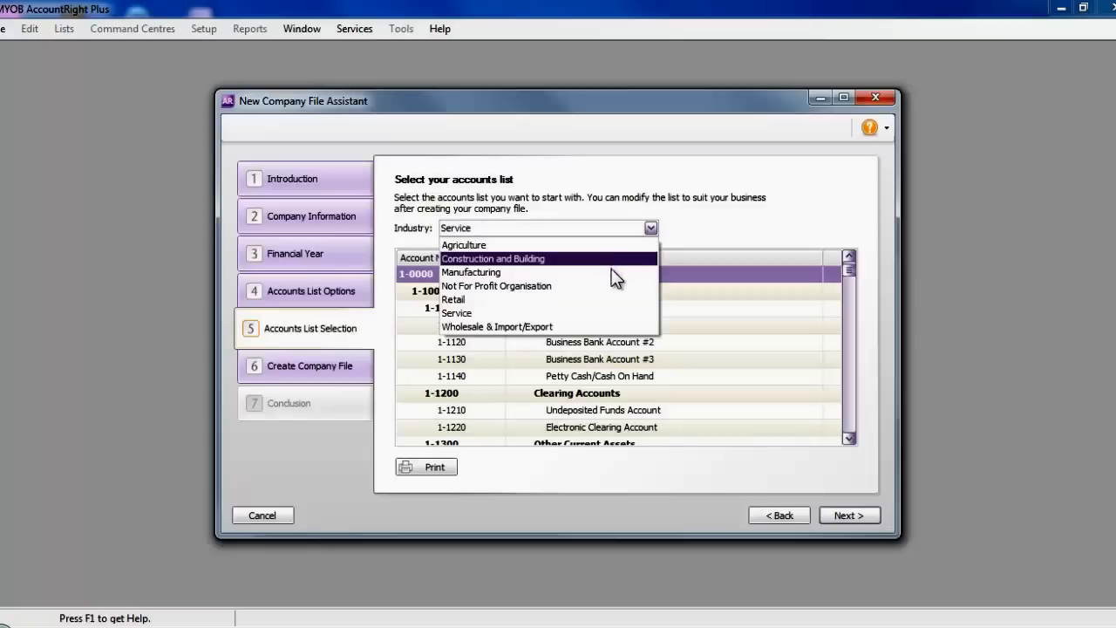
click(598, 313)
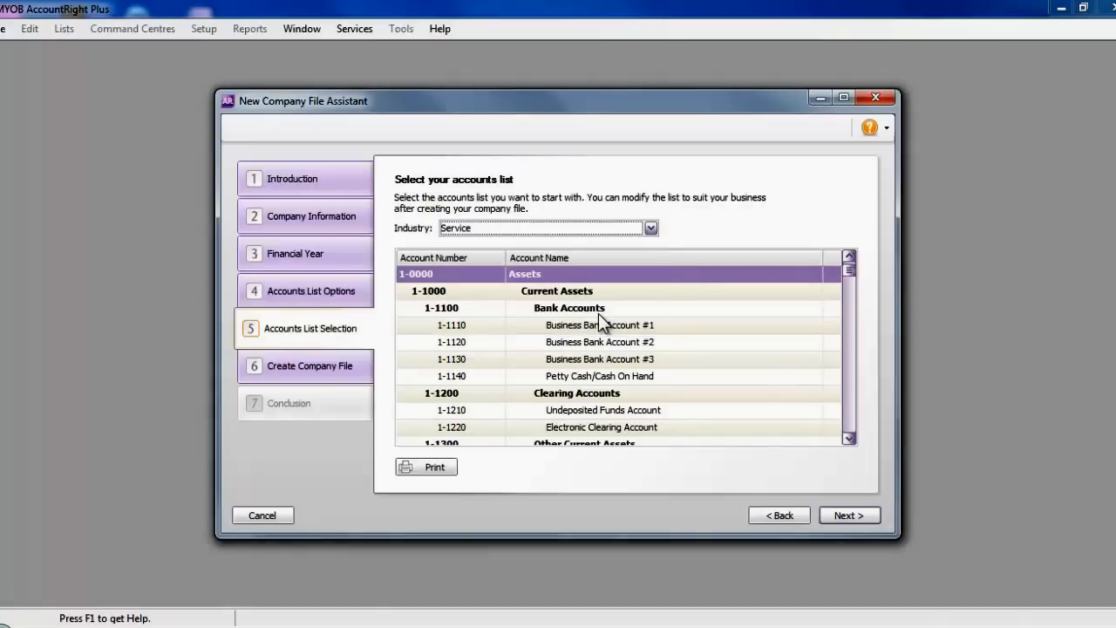
click(849, 438)
scroll(849, 443, down, 4)
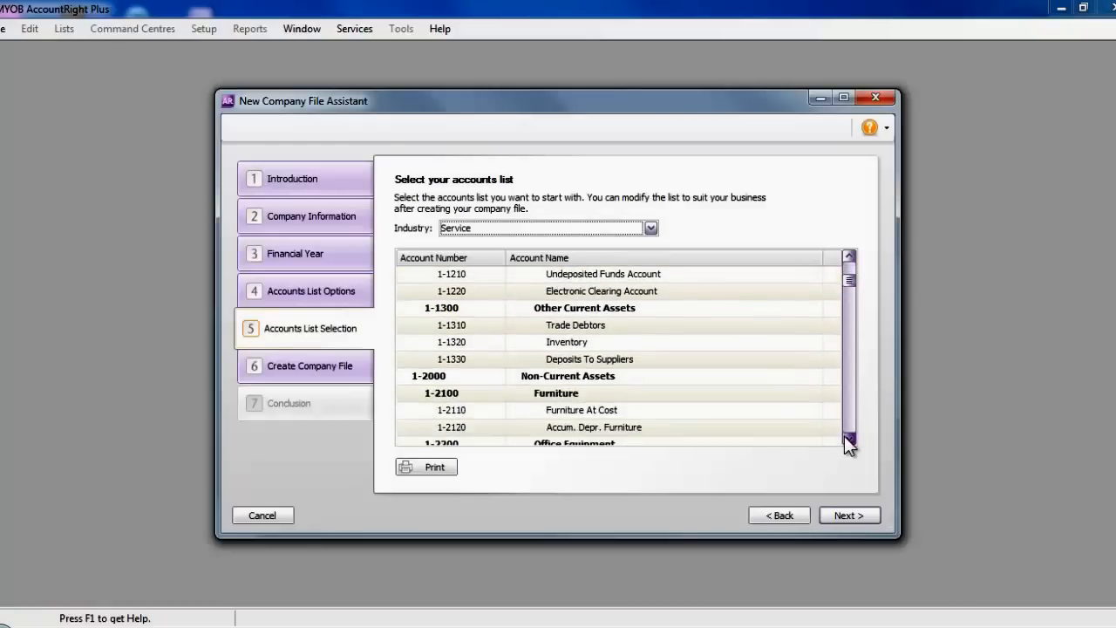
scroll(848, 443, down, 1)
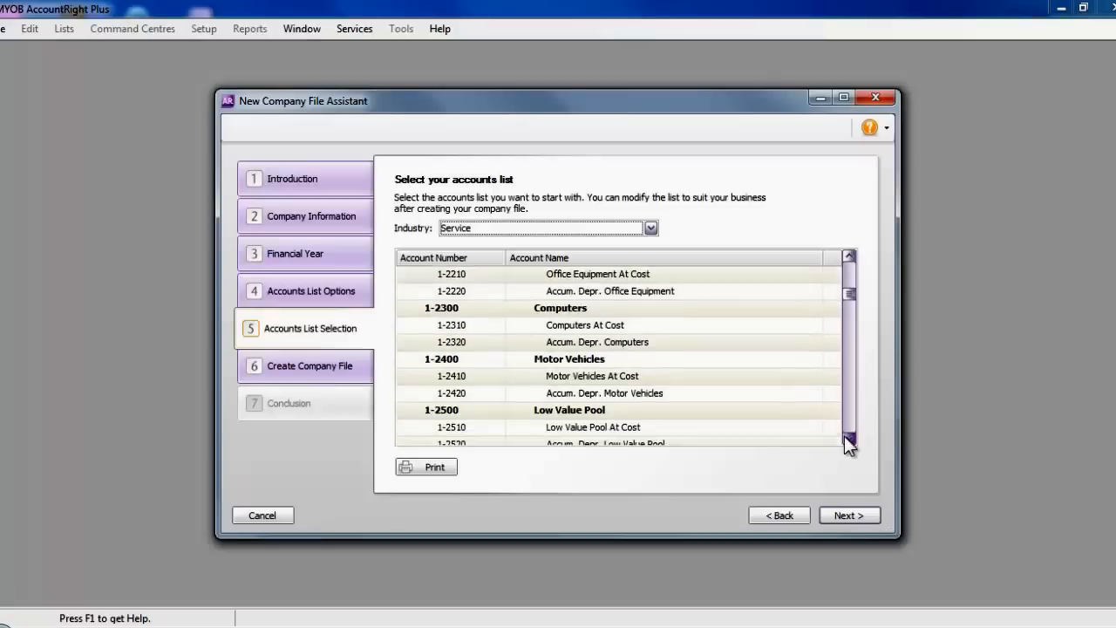
drag(849, 297, 846, 268)
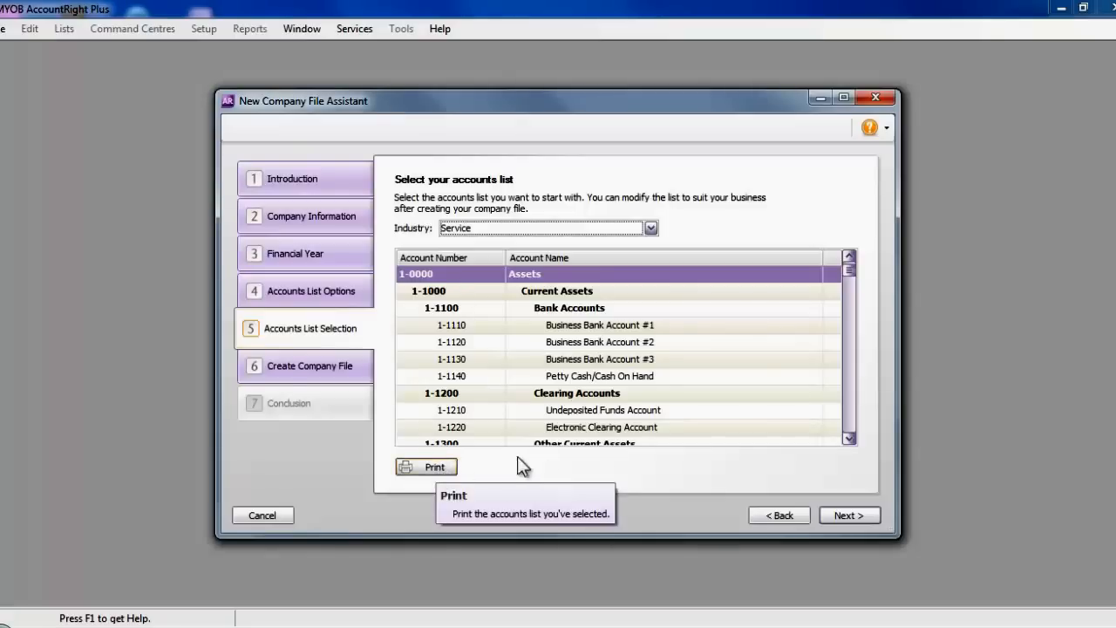
click(841, 514)
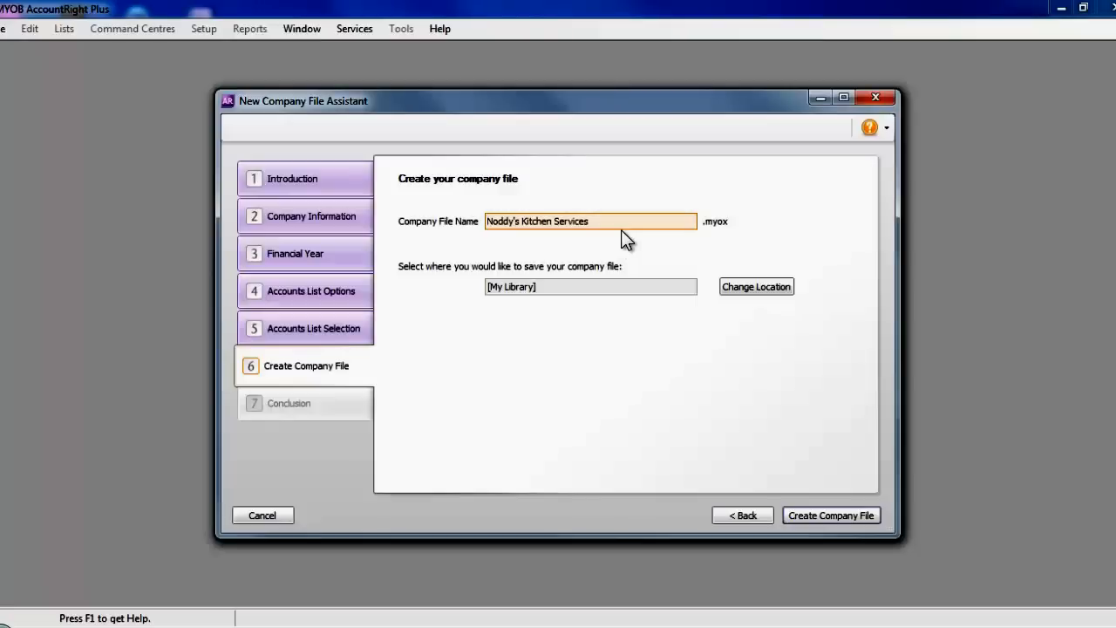
- Create Noddy's Kitchen Services.myox in My Library, overwriting the existing file
mouse_move(548, 300)
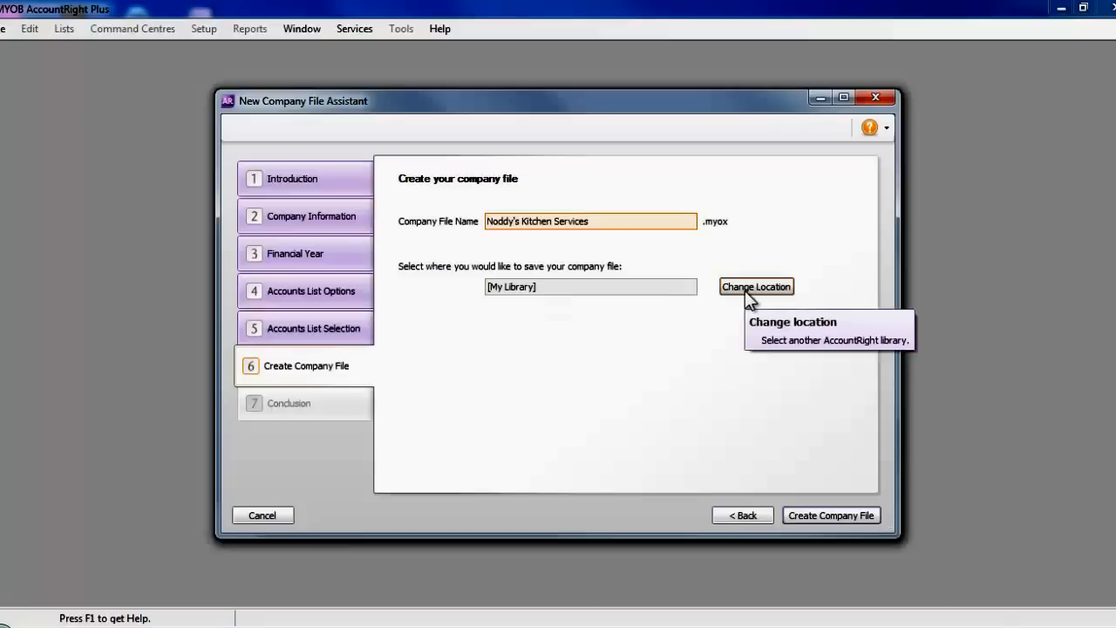
click(824, 514)
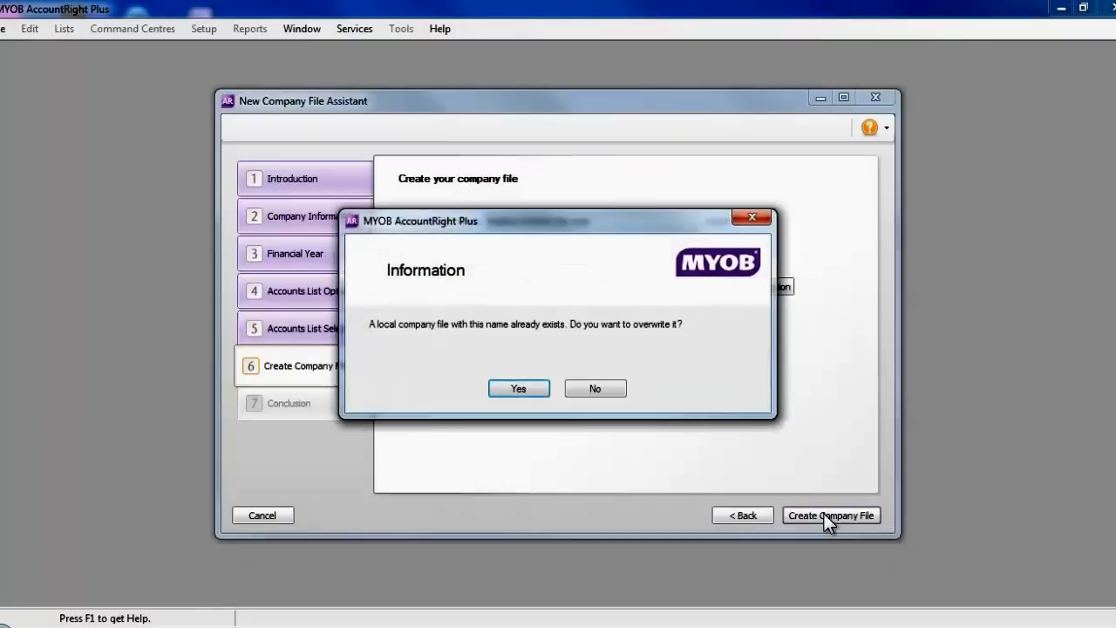
click(526, 388)
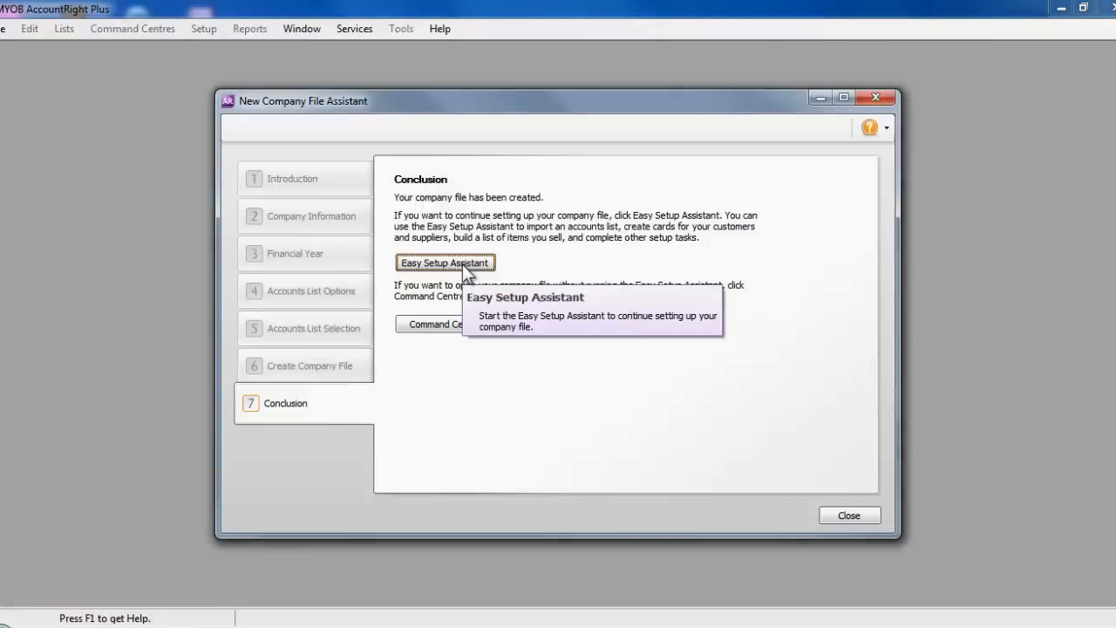
- Sign on to the new file, choose Activate Later, and acknowledge the activation notice
click(463, 265)
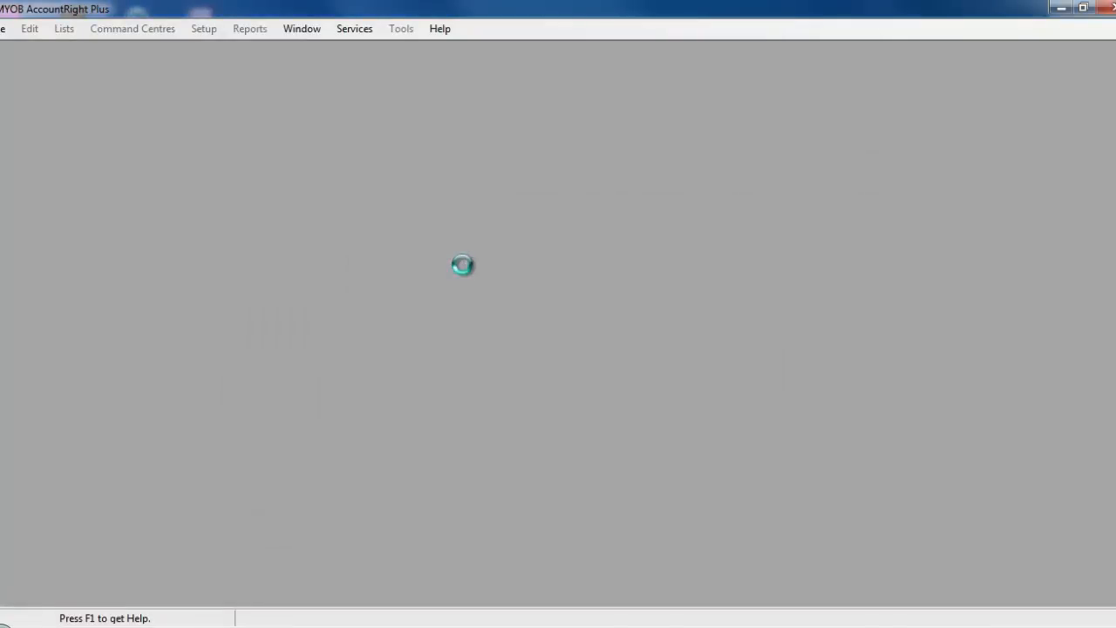
key(Return)
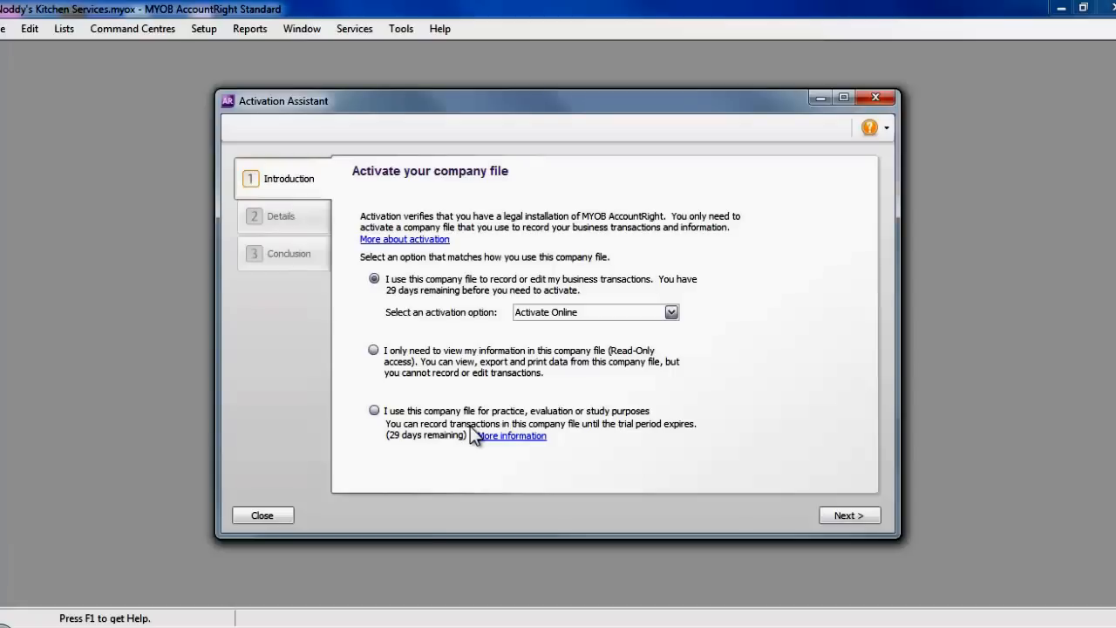
click(672, 313)
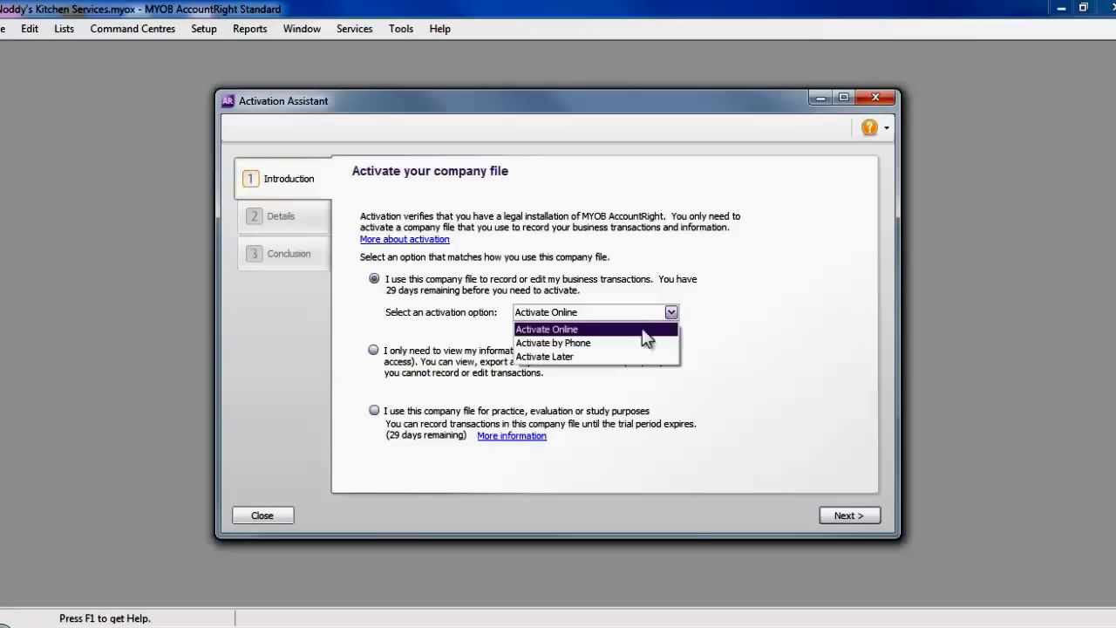
click(608, 359)
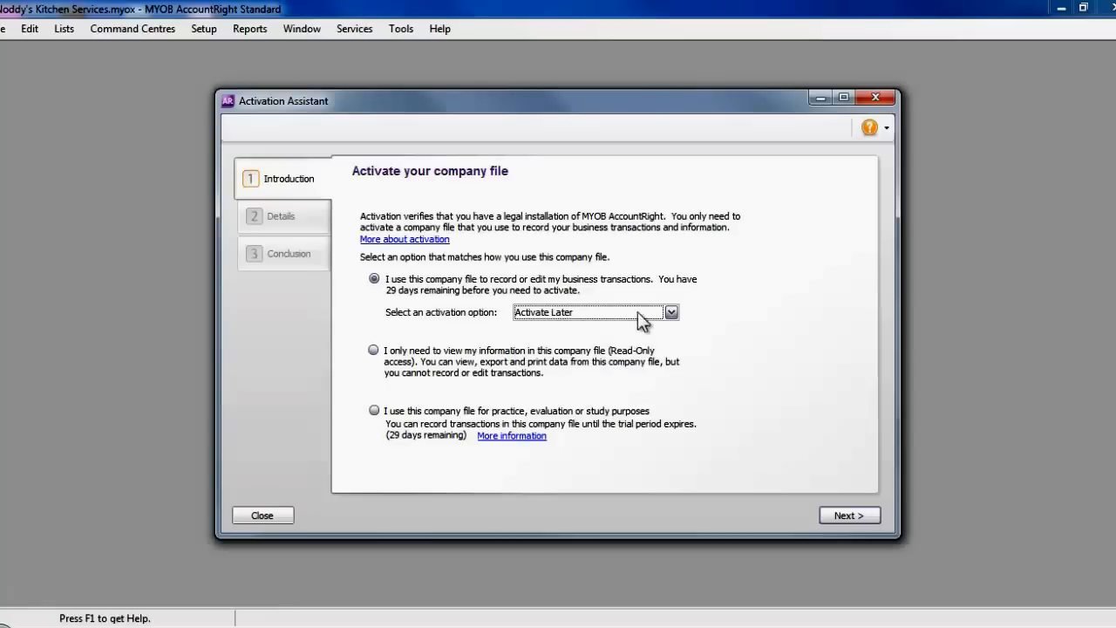
click(843, 515)
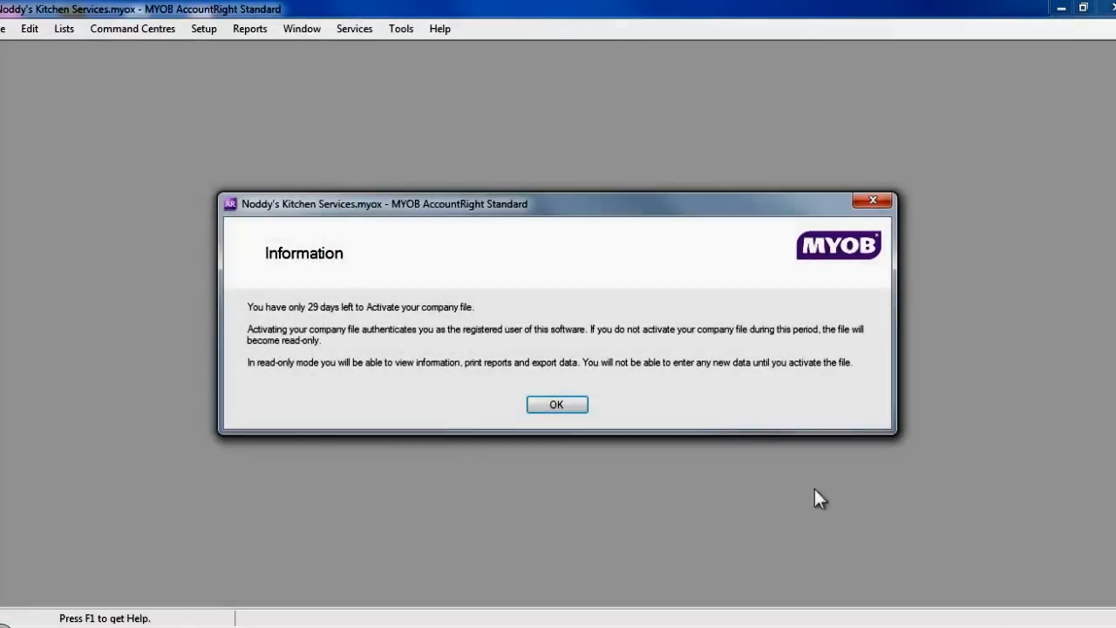
click(559, 406)
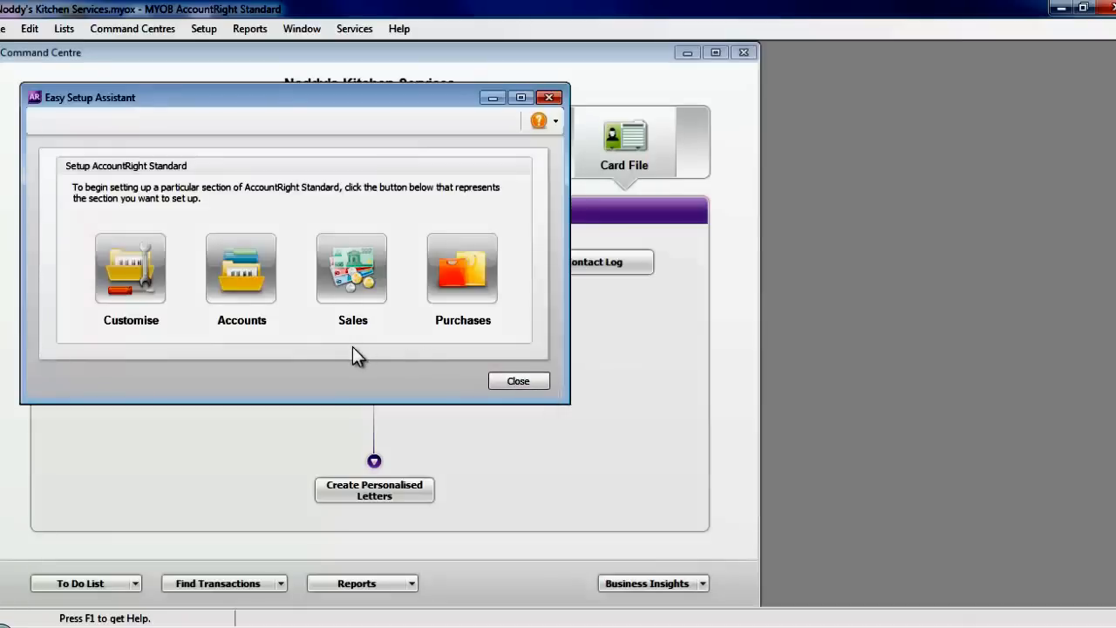
- Begin Customise and pass Data Entry with all three preferences left ticked
click(137, 274)
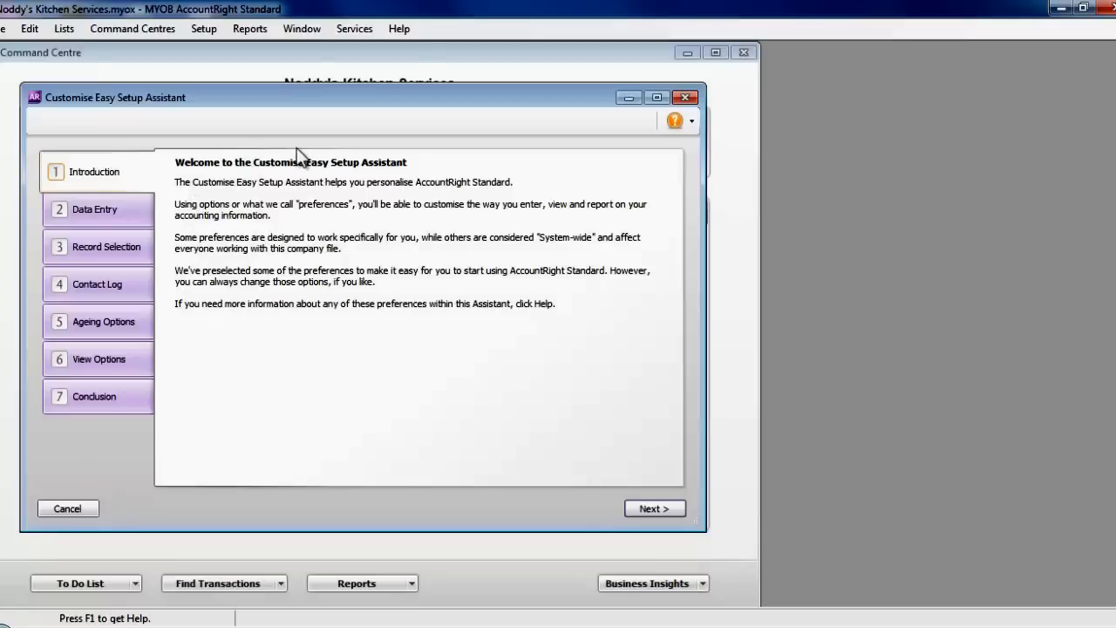
click(665, 510)
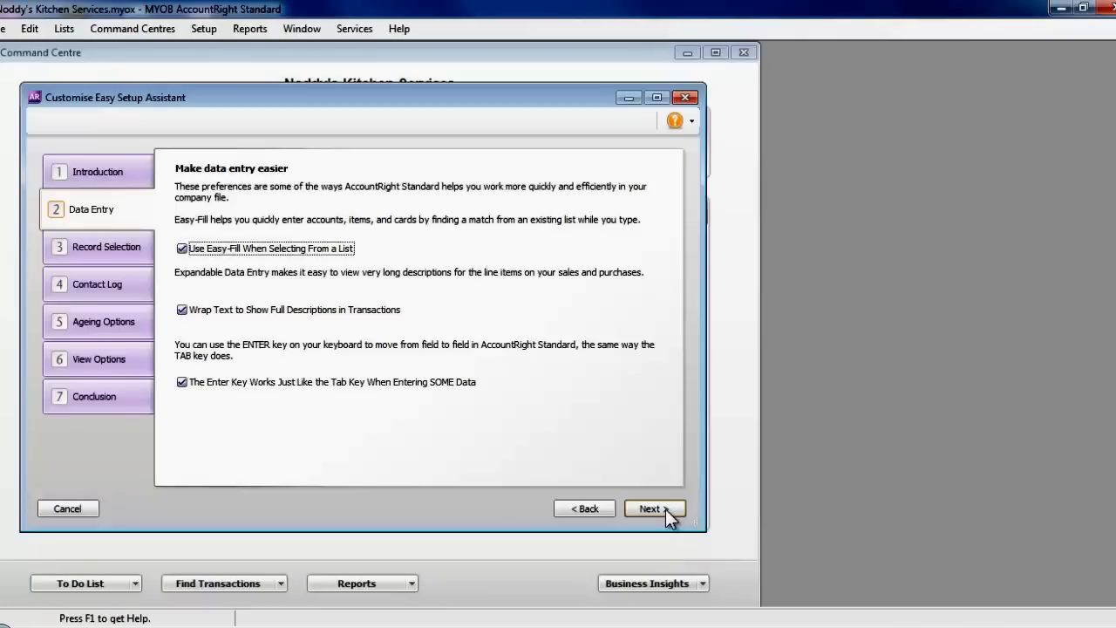
click(666, 509)
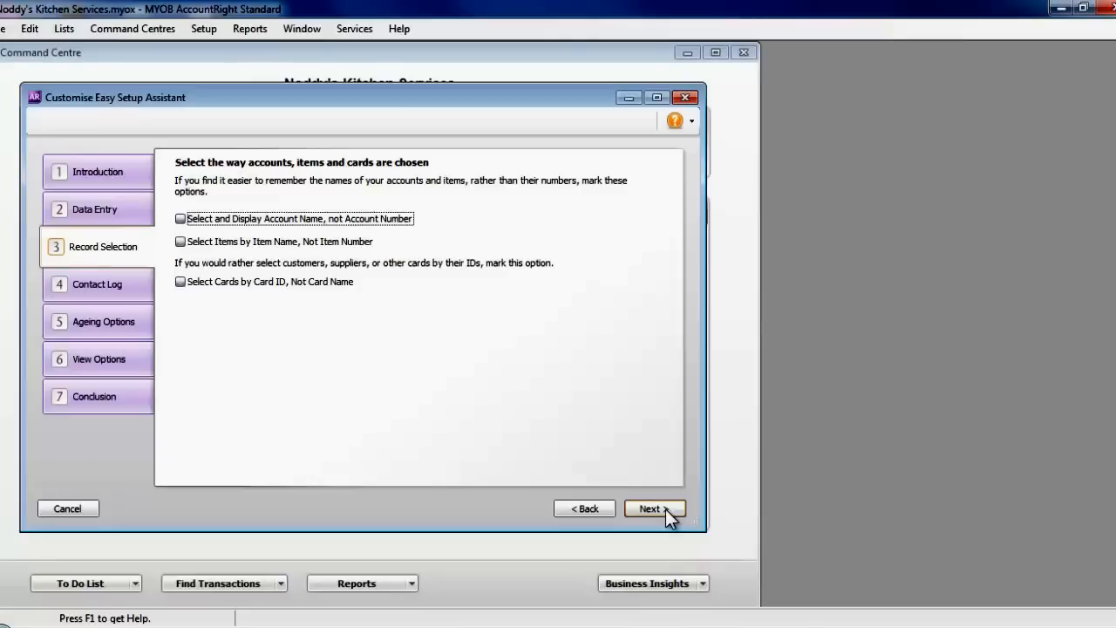
- Select items by name and cards by card ID, keeping accounts selected by number
click(189, 220)
click(190, 220)
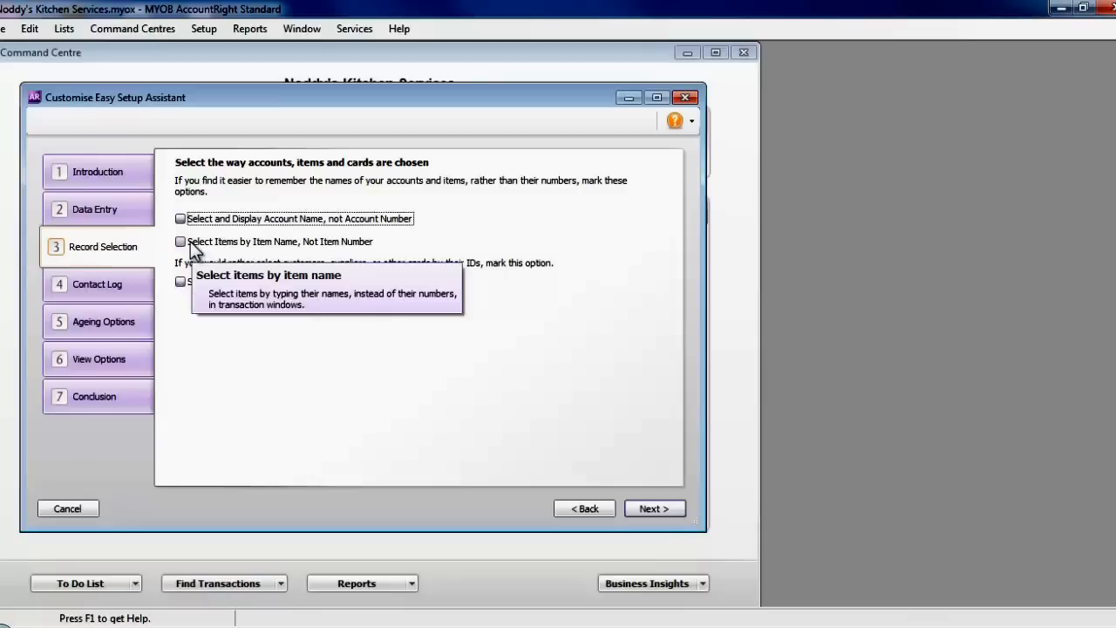
click(191, 242)
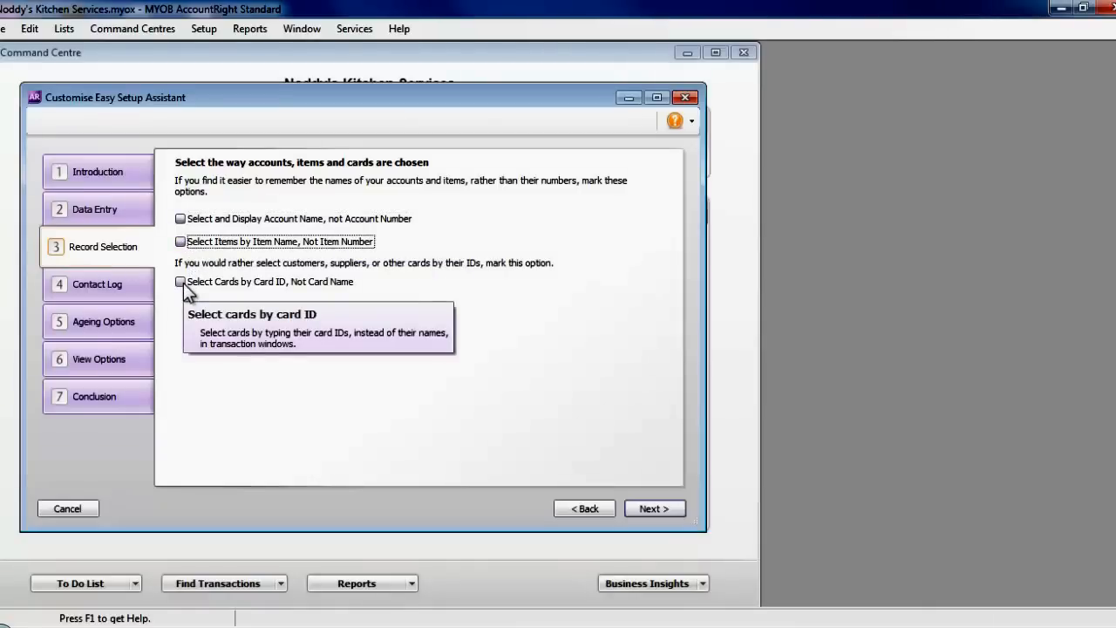
click(181, 284)
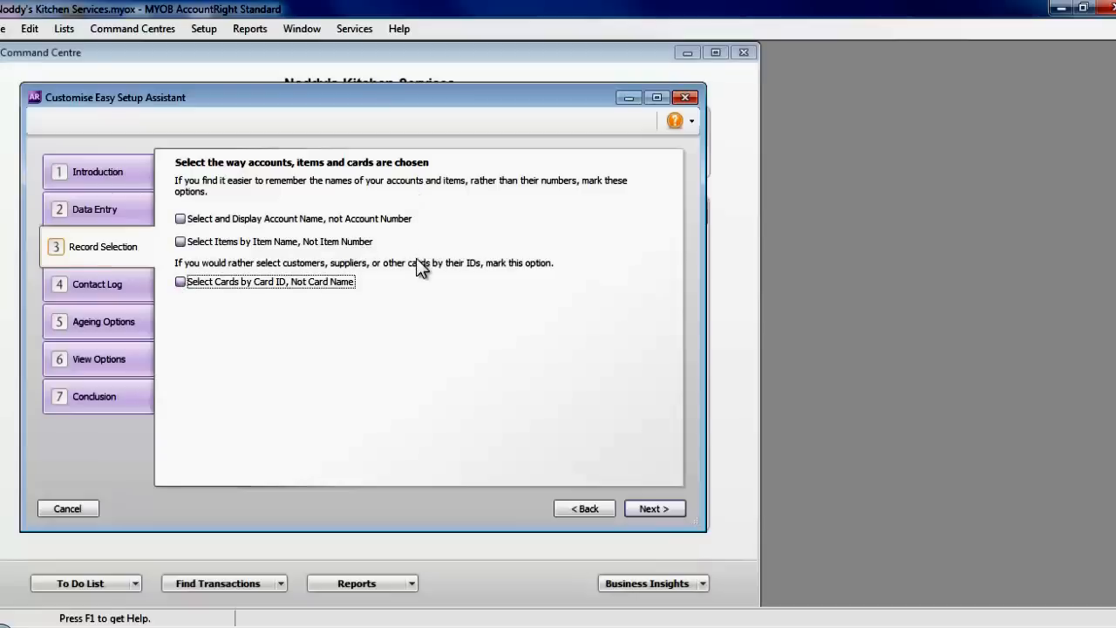
click(642, 506)
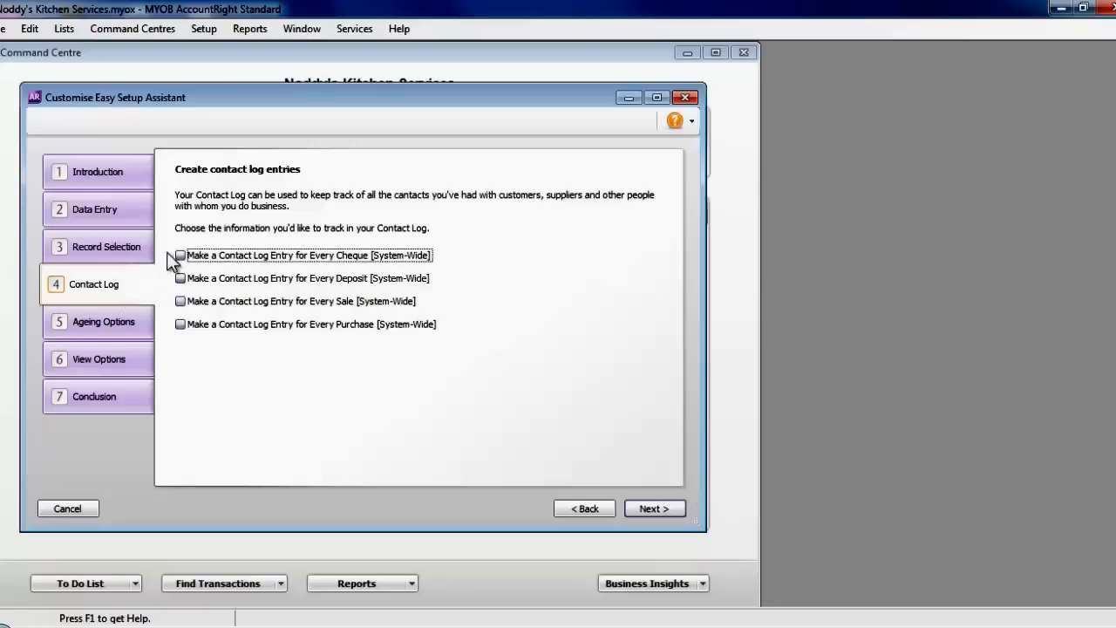
- Log contacts for deposits, sales and purchases, keep daily ageing, and prefer internet Help
click(181, 279)
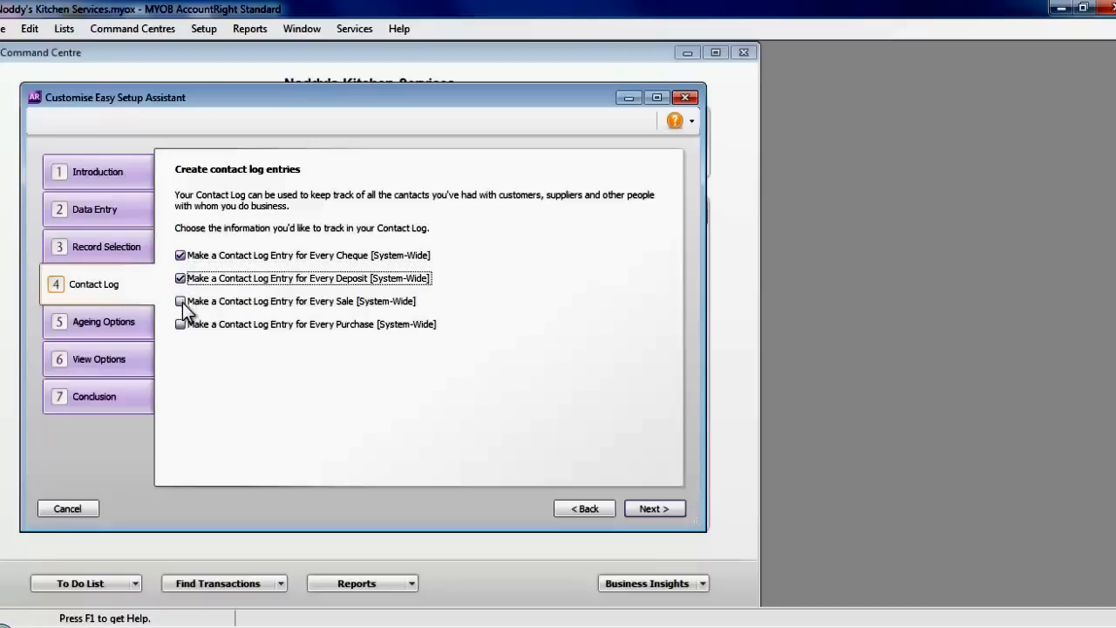
click(180, 301)
click(180, 325)
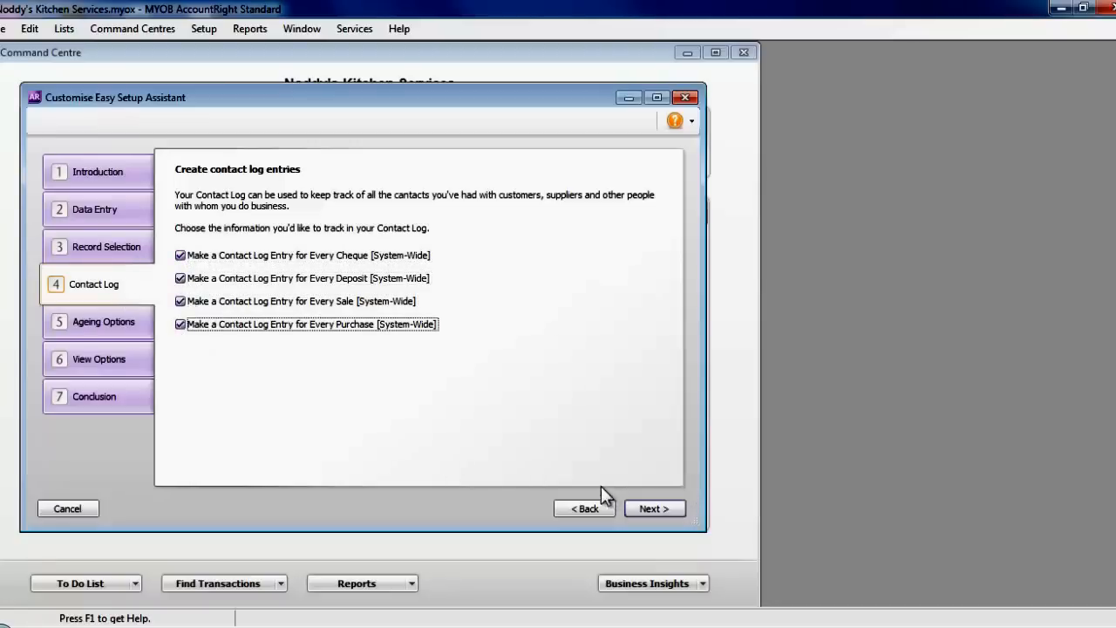
click(656, 511)
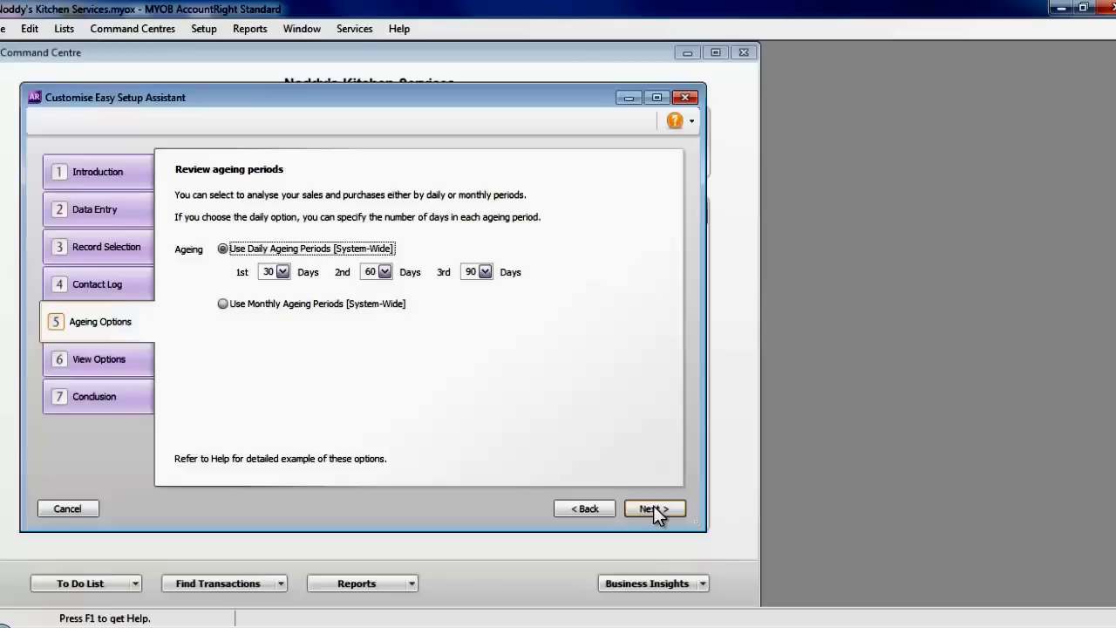
click(655, 510)
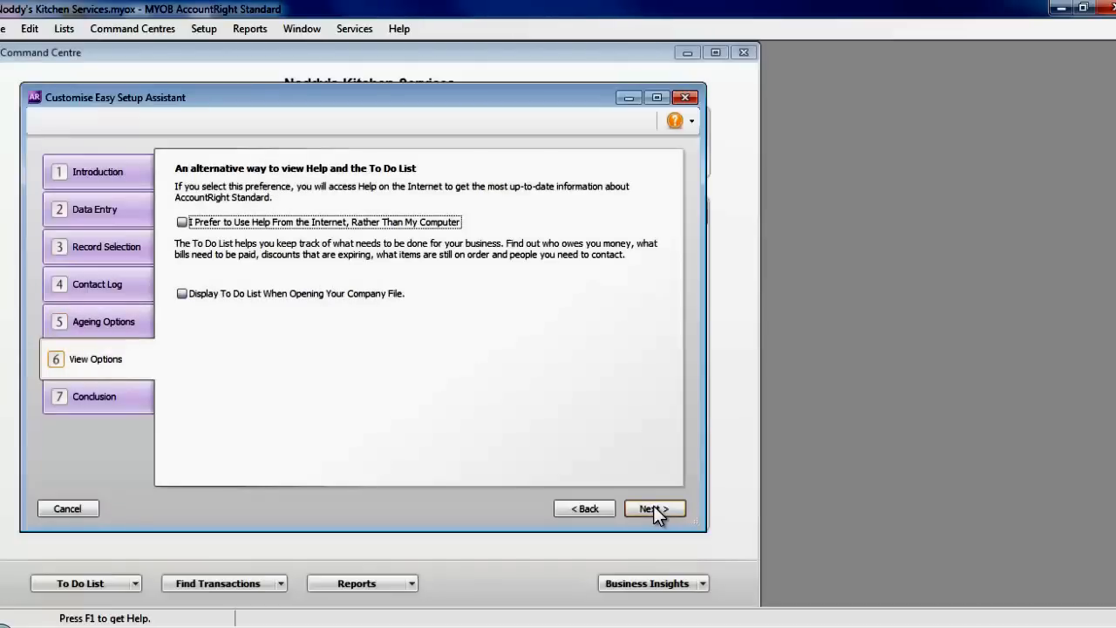
click(183, 223)
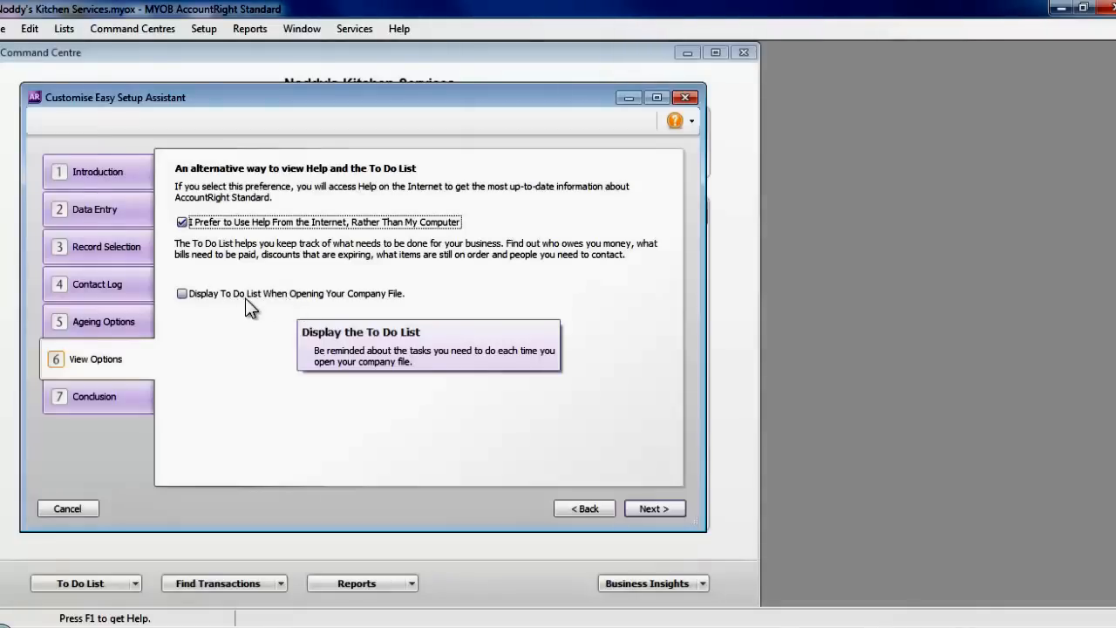
click(654, 509)
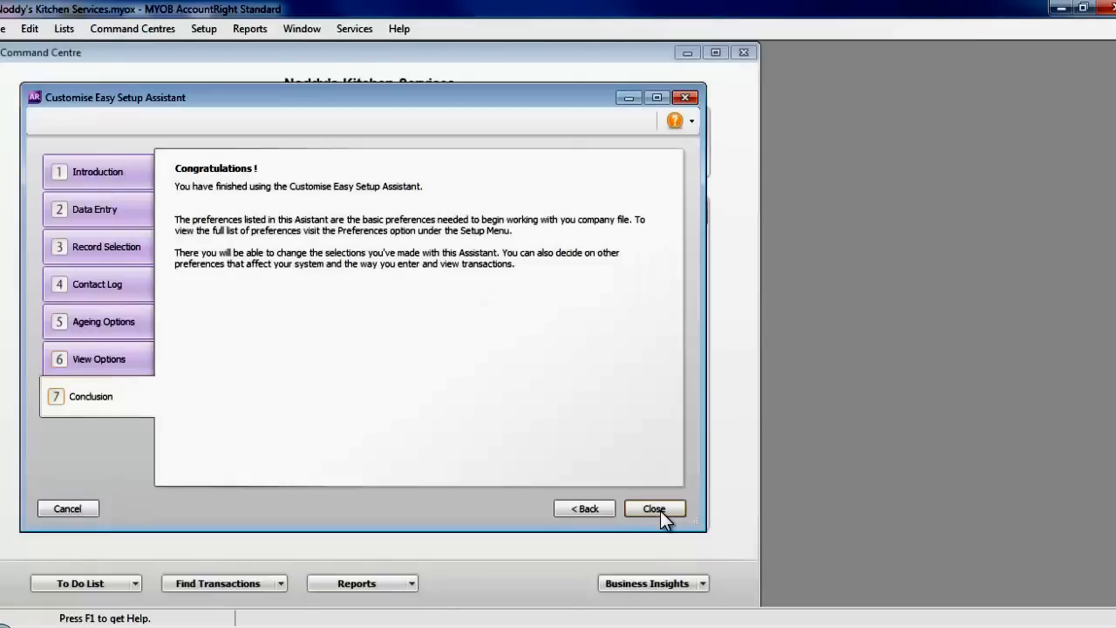
- Close Customise and open the Accounts setup at its Accounts List step
click(656, 509)
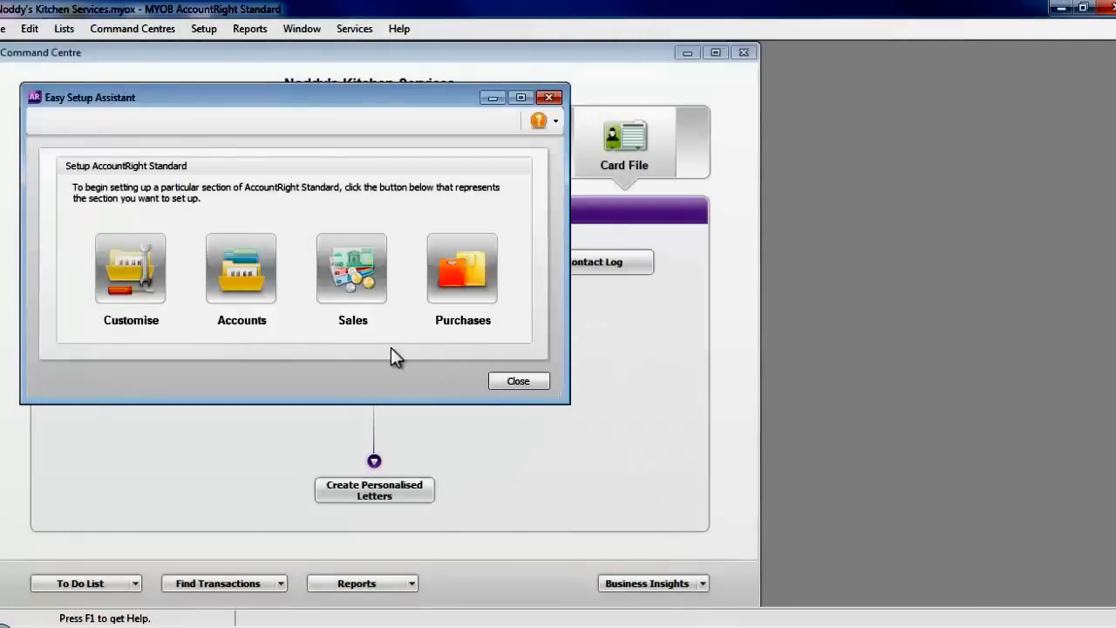
click(238, 269)
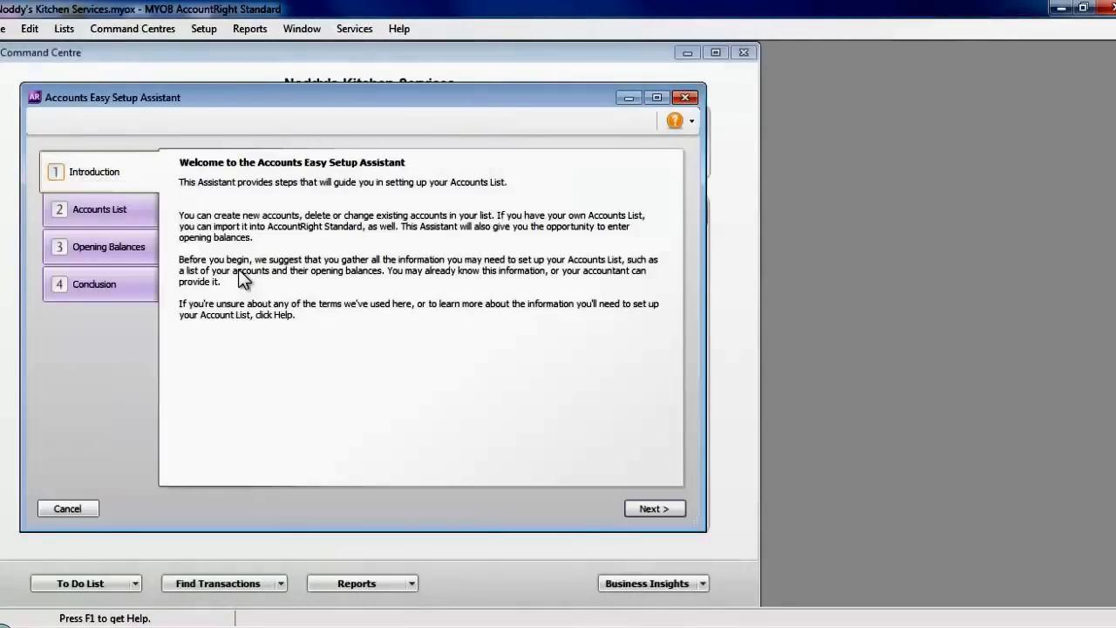
click(654, 508)
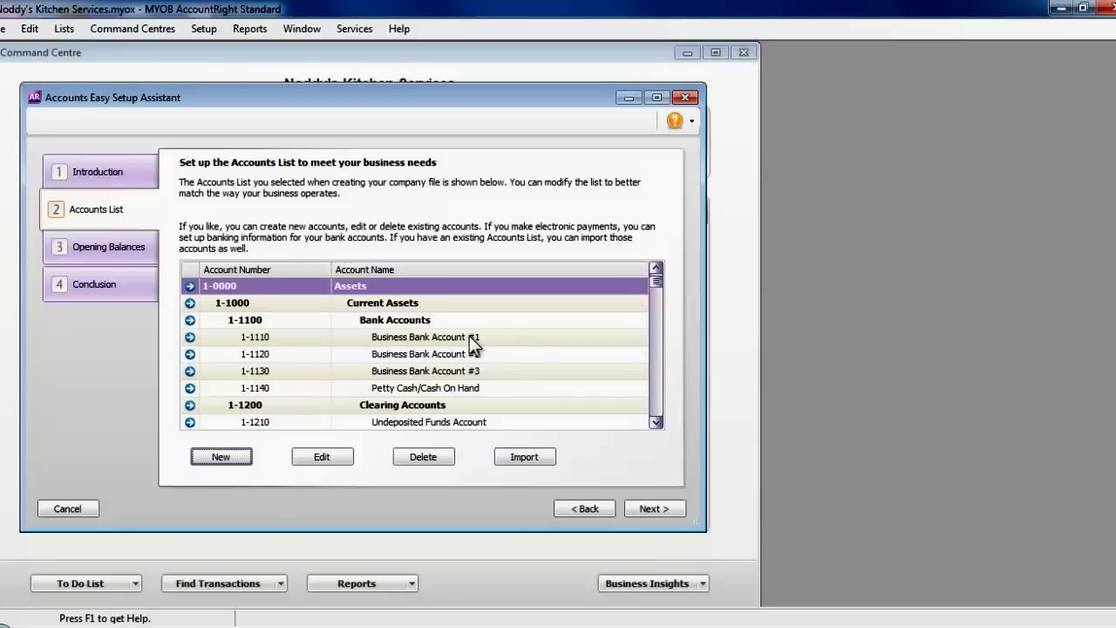
- Delete account 1-1130 Business Bank Account #3, then select Business Bank Account #1
click(472, 374)
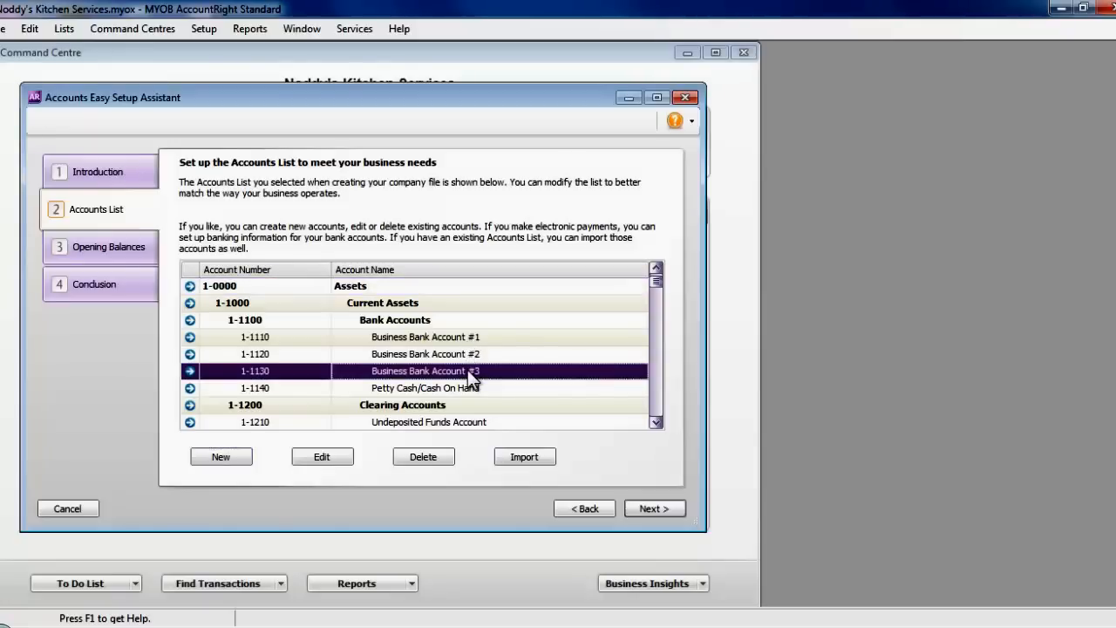
click(423, 457)
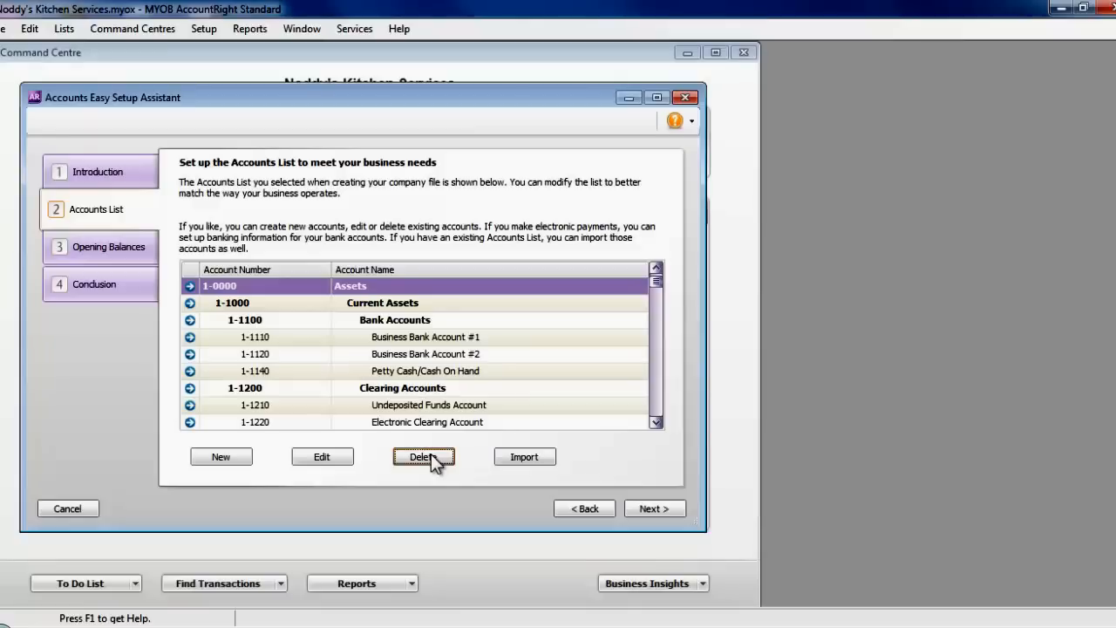
click(450, 342)
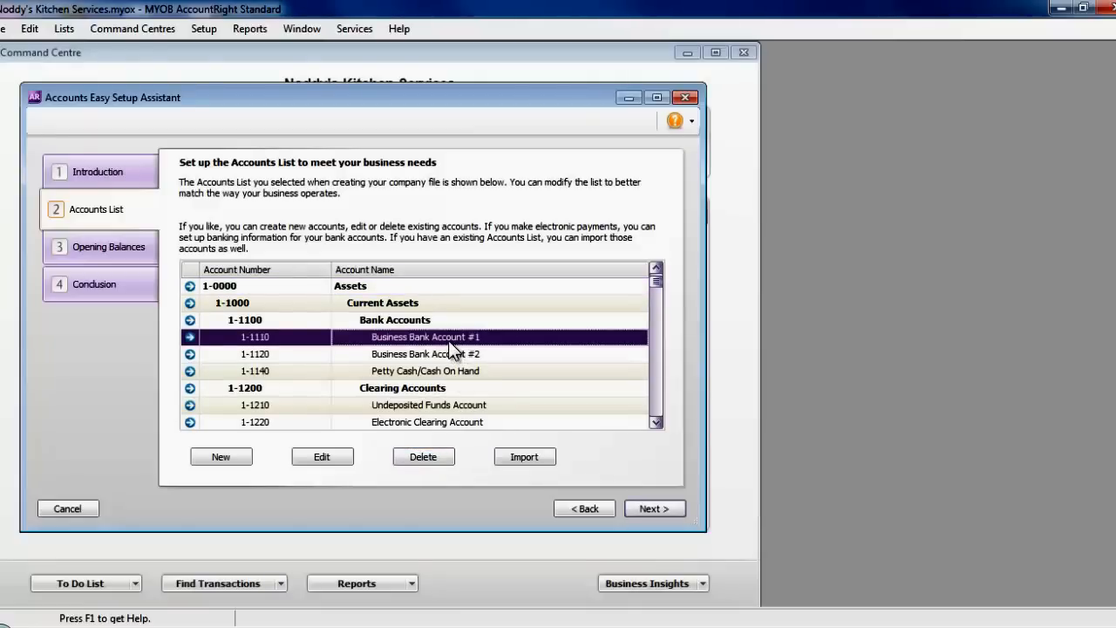
- Rename account 1-1110 from Business Bank Account #1 to ANZ Bank Account
click(324, 457)
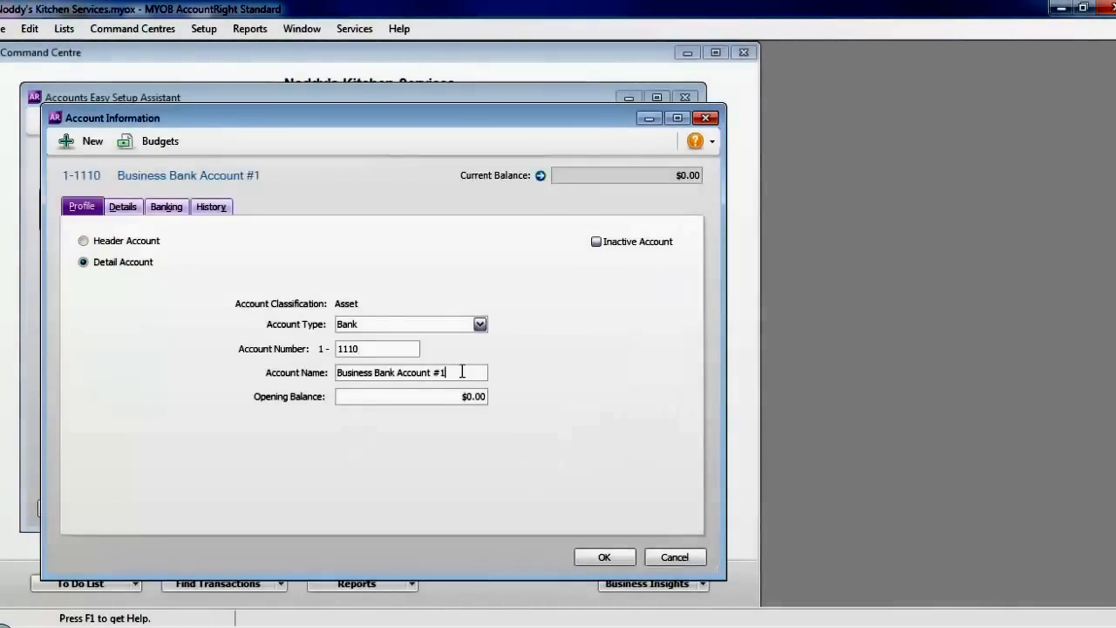
drag(462, 372, 432, 368)
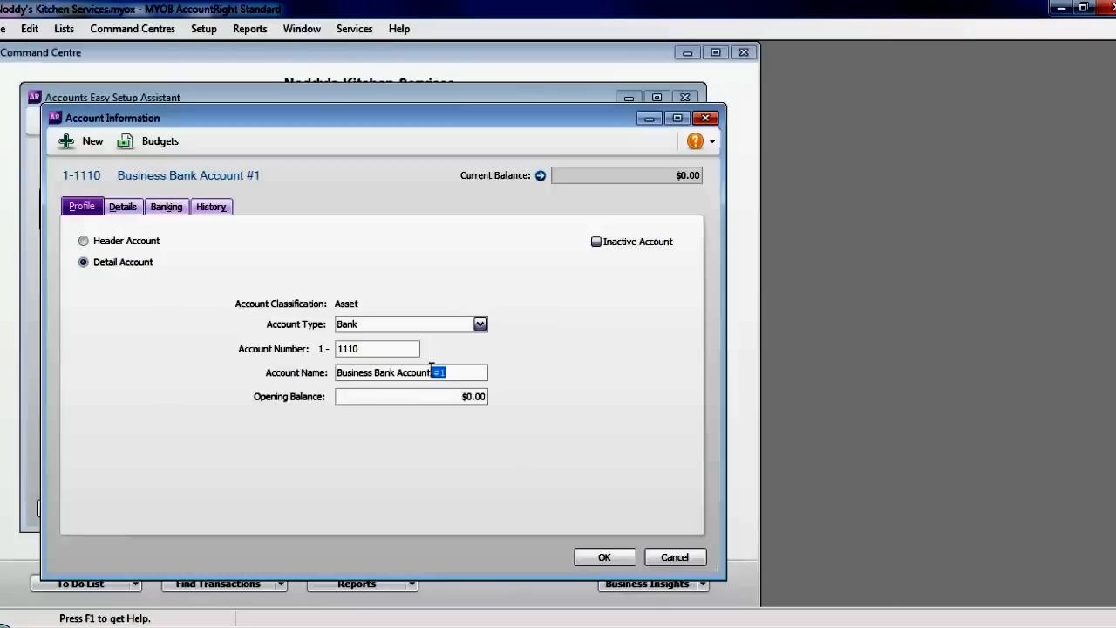
key(BackSpace)
double_click(349, 371)
triple_click(350, 371)
click(352, 370)
triple_click(351, 371)
click(352, 370)
drag(375, 373, 329, 373)
text(ANZ)
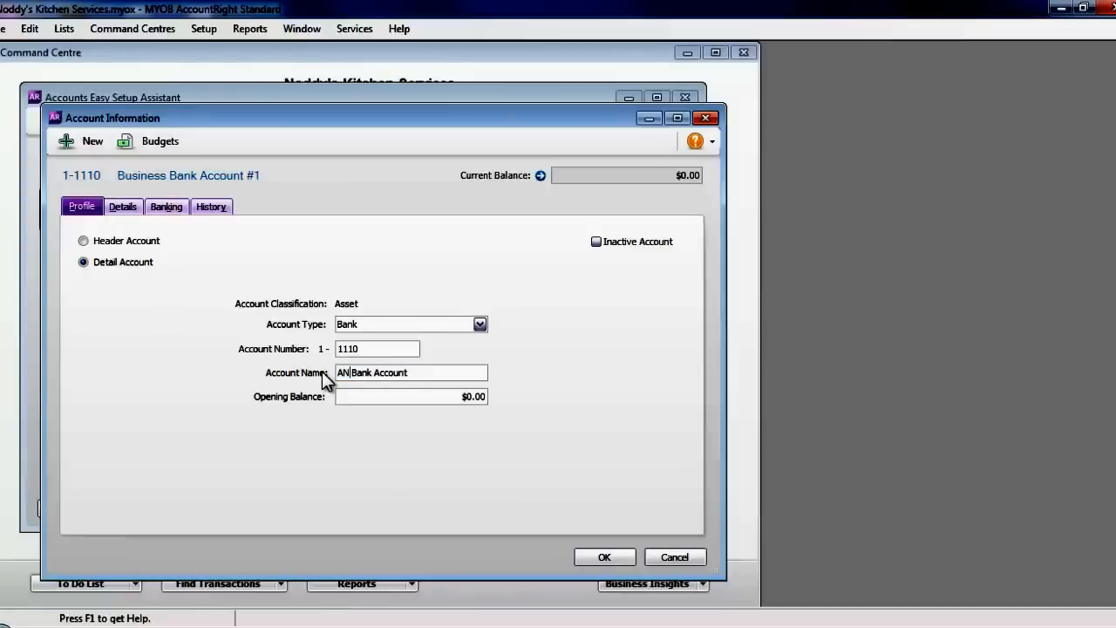
click(601, 560)
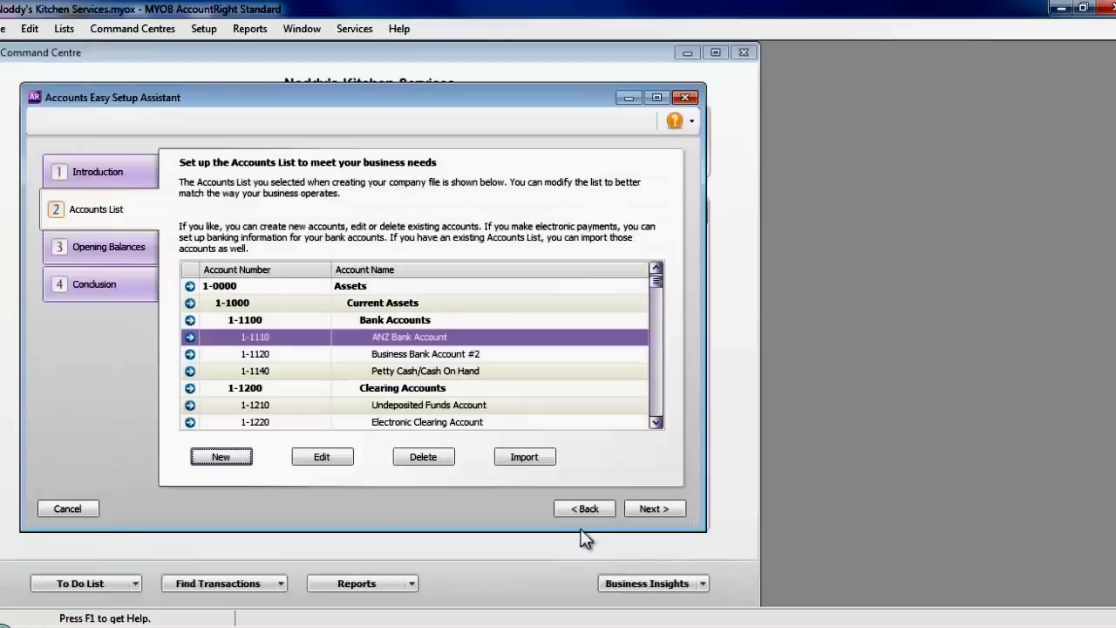
- Rename account 1-1120 from Business Bank Account #2 to ANZ Savings Account
click(451, 356)
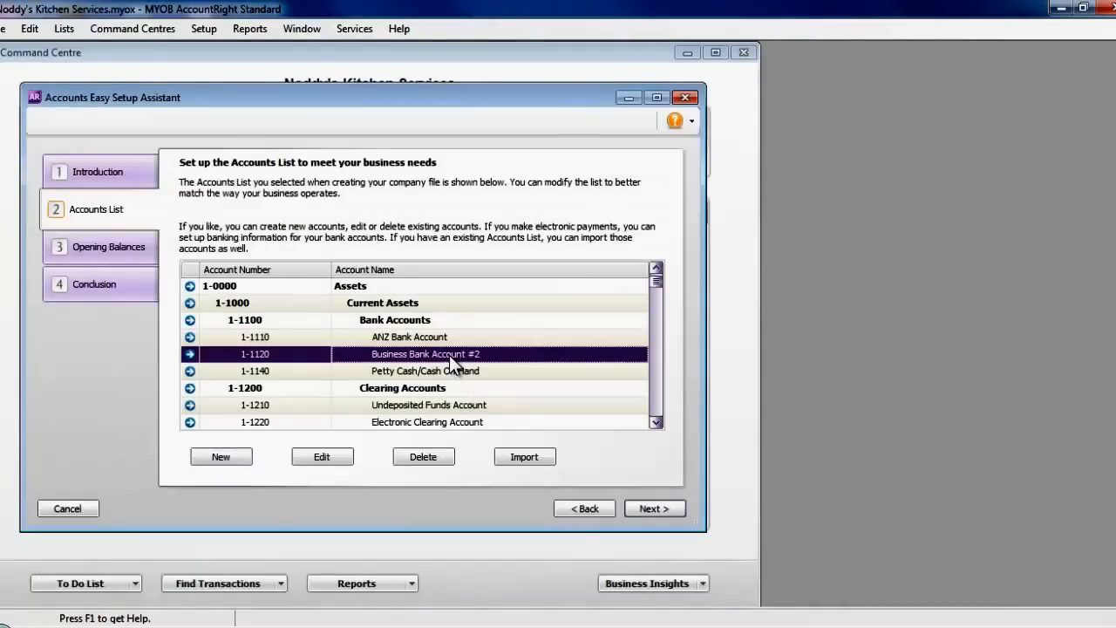
click(330, 457)
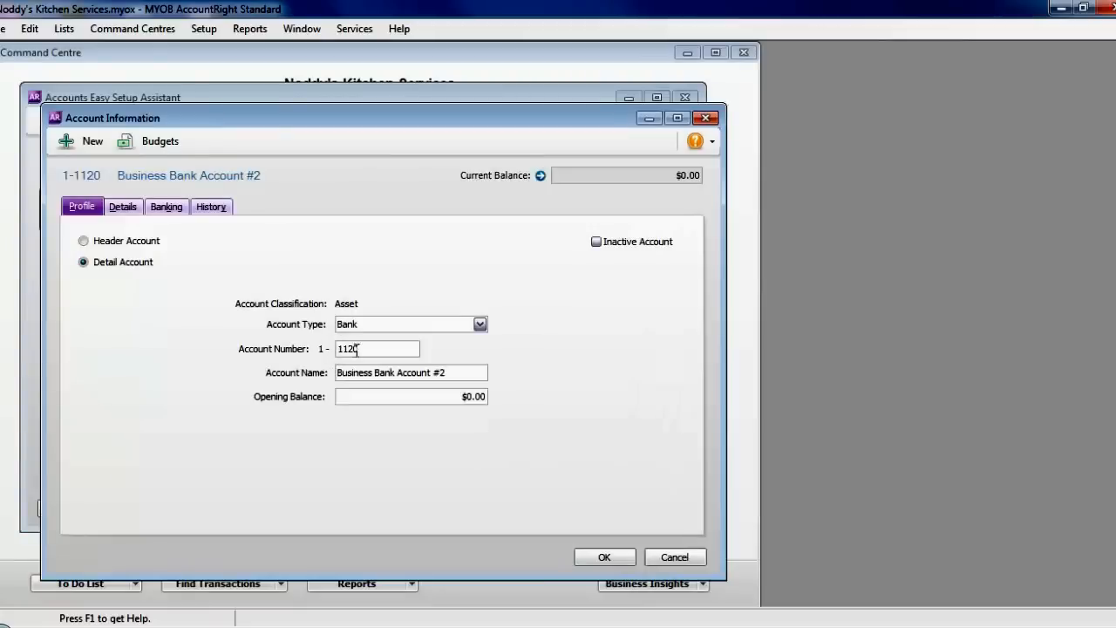
click(376, 372)
drag(397, 372, 279, 372)
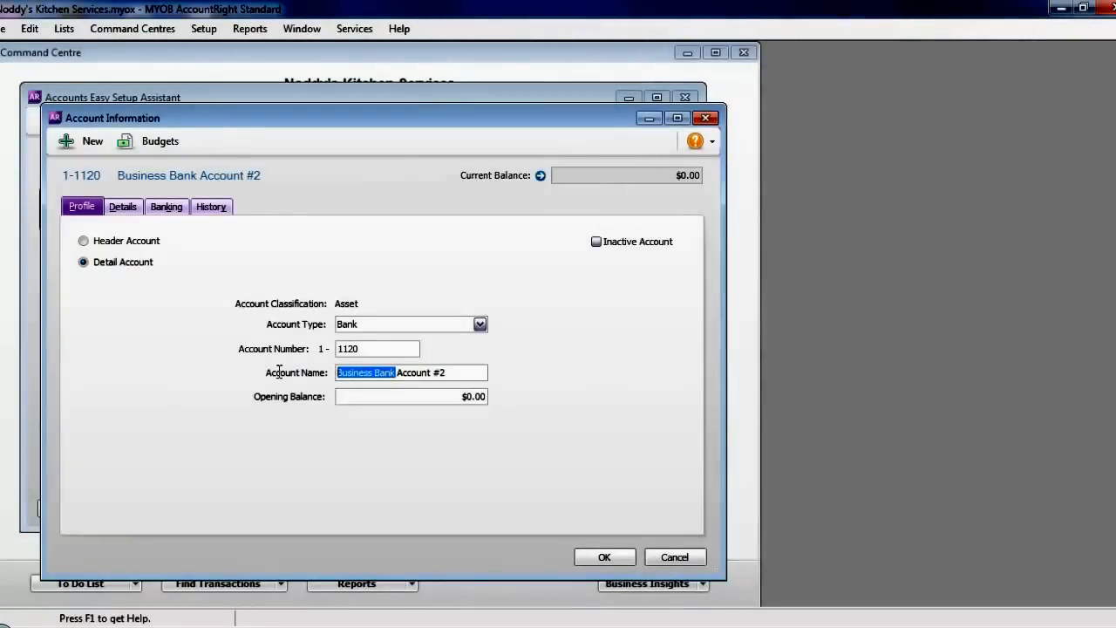
text(ANZ )
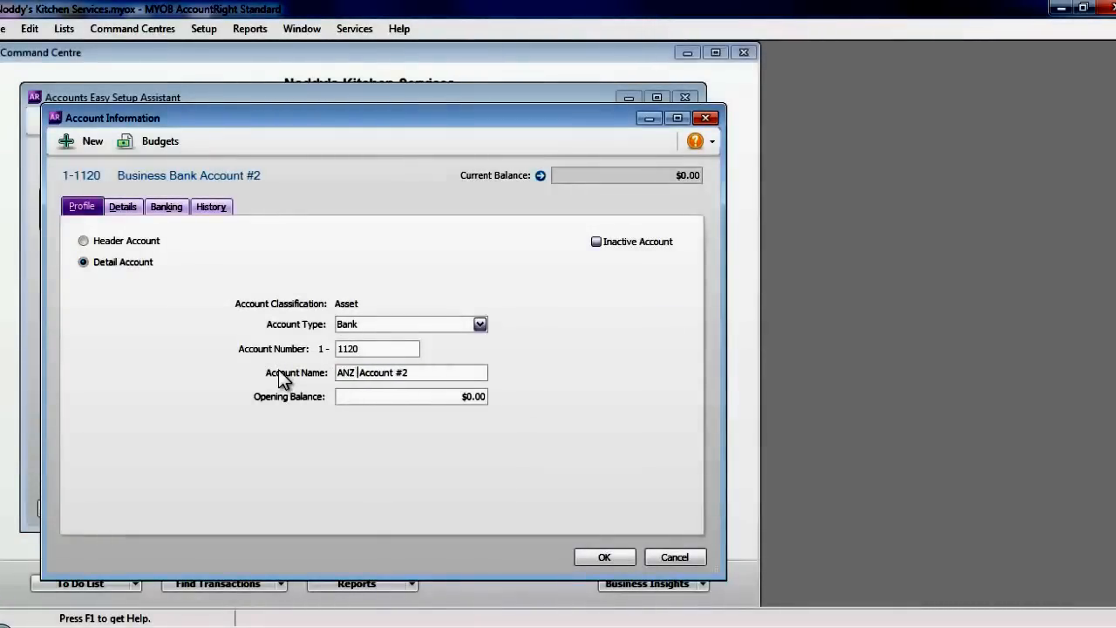
text(Savings)
click(443, 371)
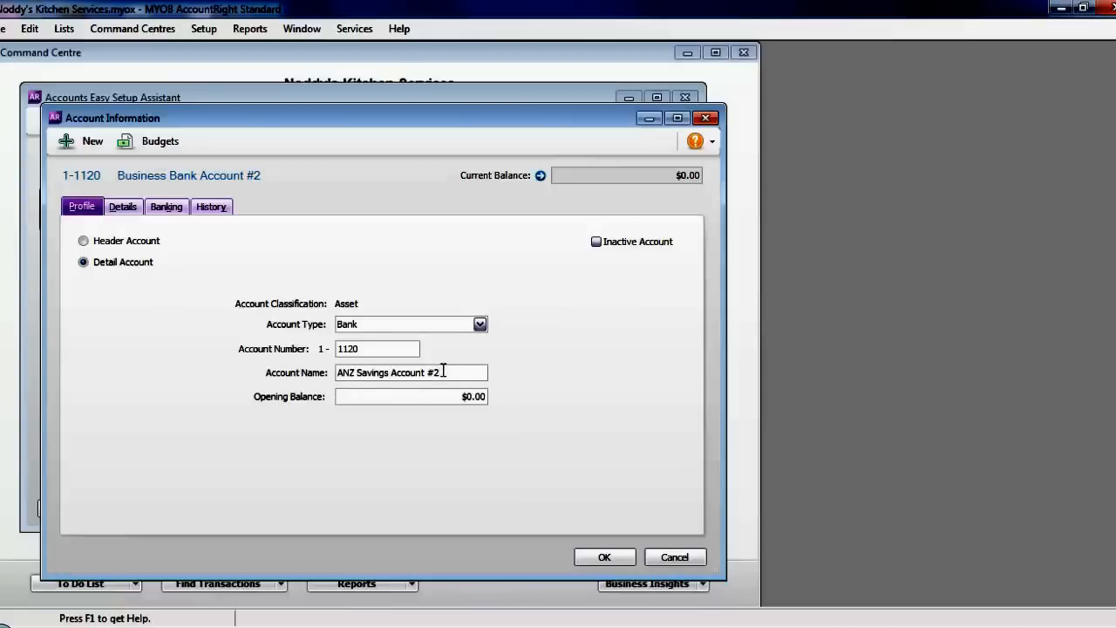
key(BackSpace)
key(BackSpace)
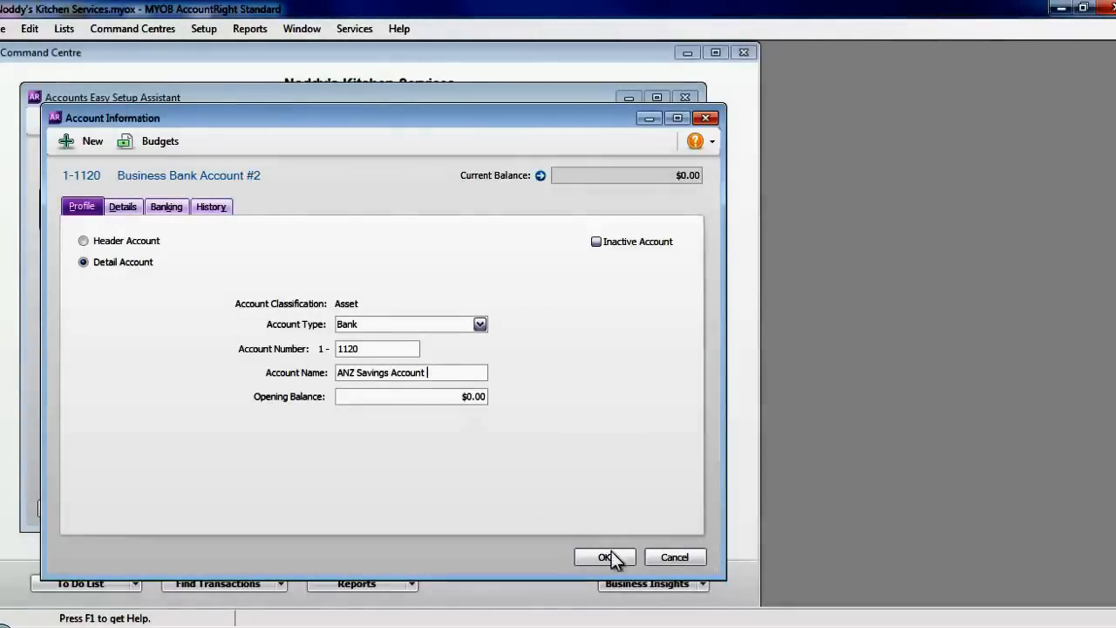
click(612, 551)
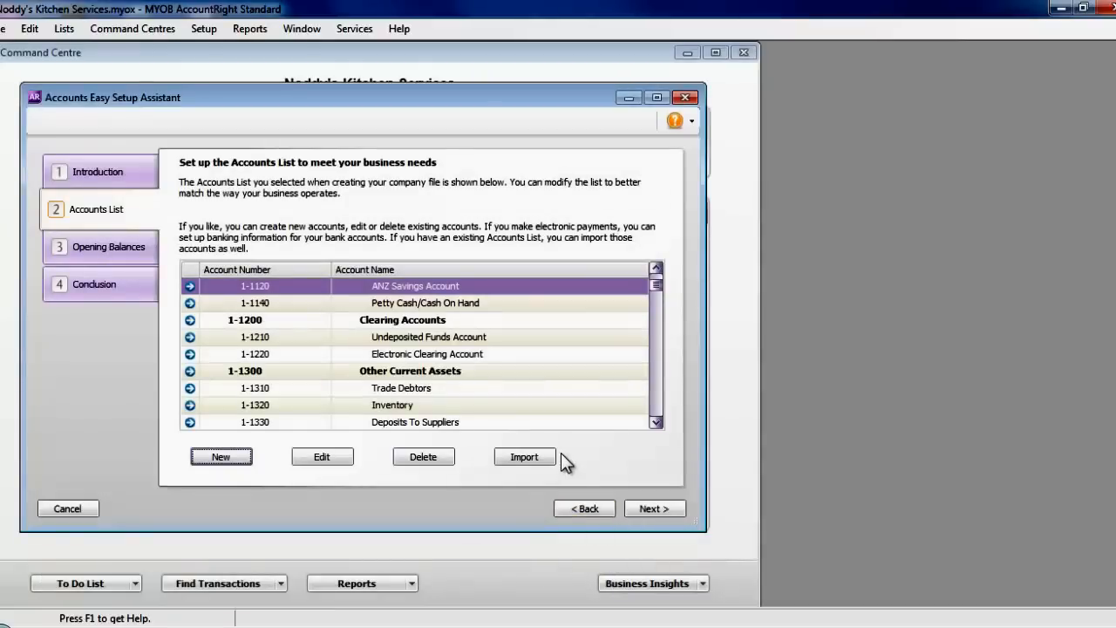
- Scroll through the accounts list and delete the Low Value Pool At Cost account
click(656, 267)
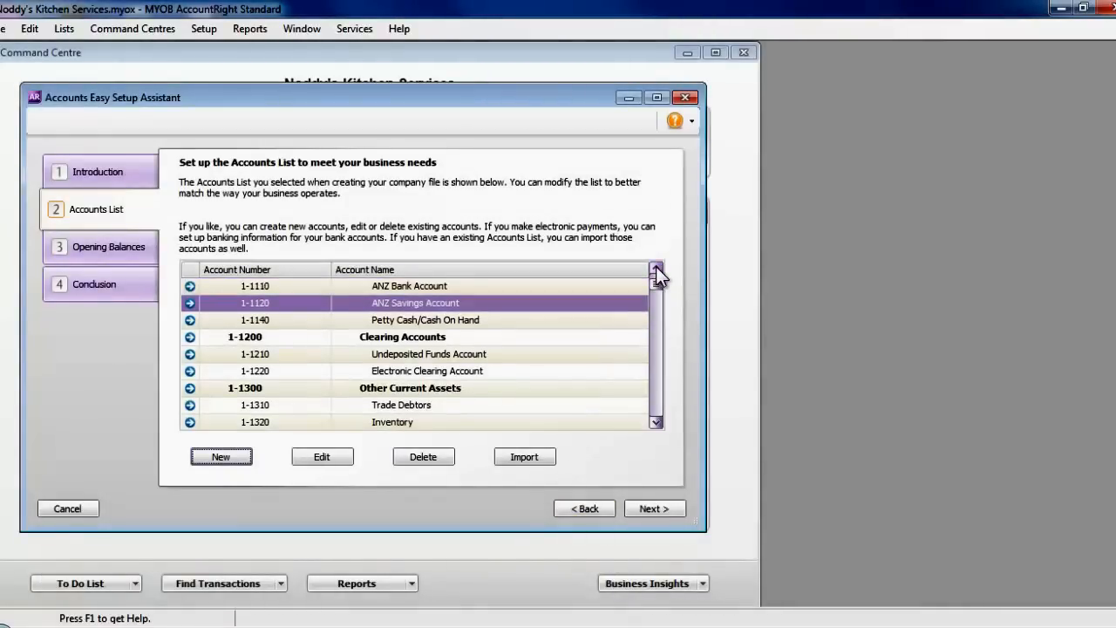
click(656, 267)
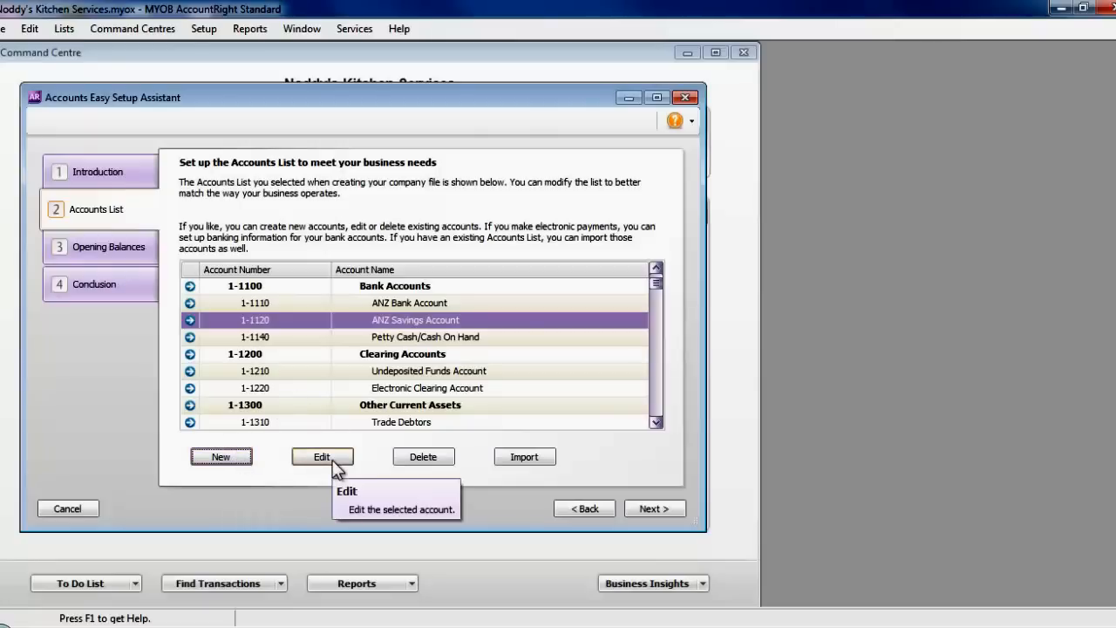
click(657, 422)
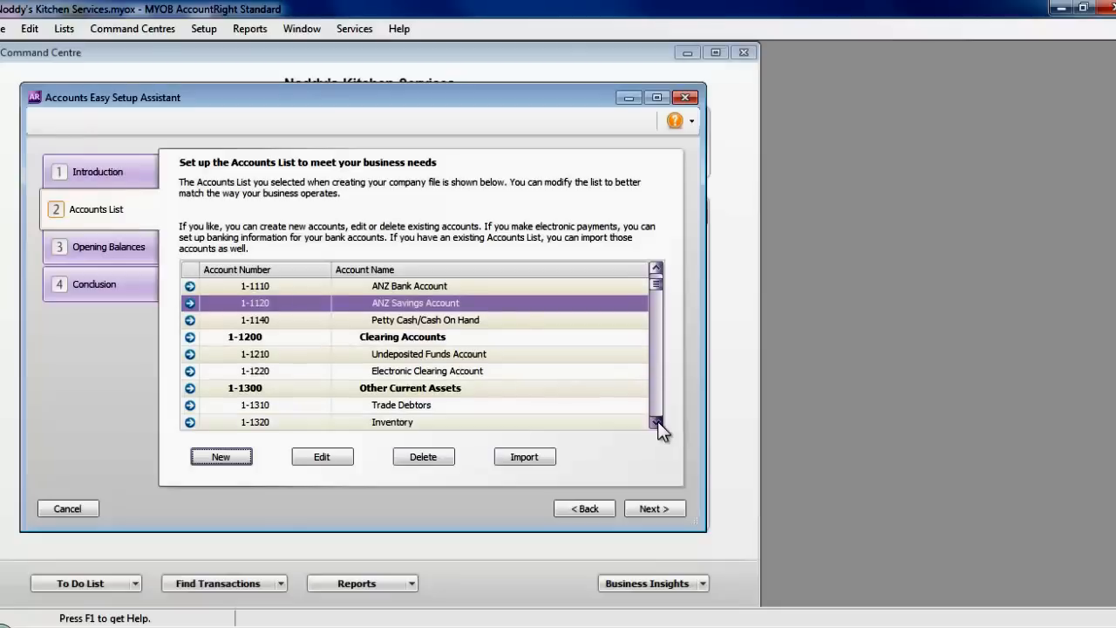
click(657, 422)
click(658, 422)
click(658, 422)
click(657, 422)
click(658, 423)
click(658, 422)
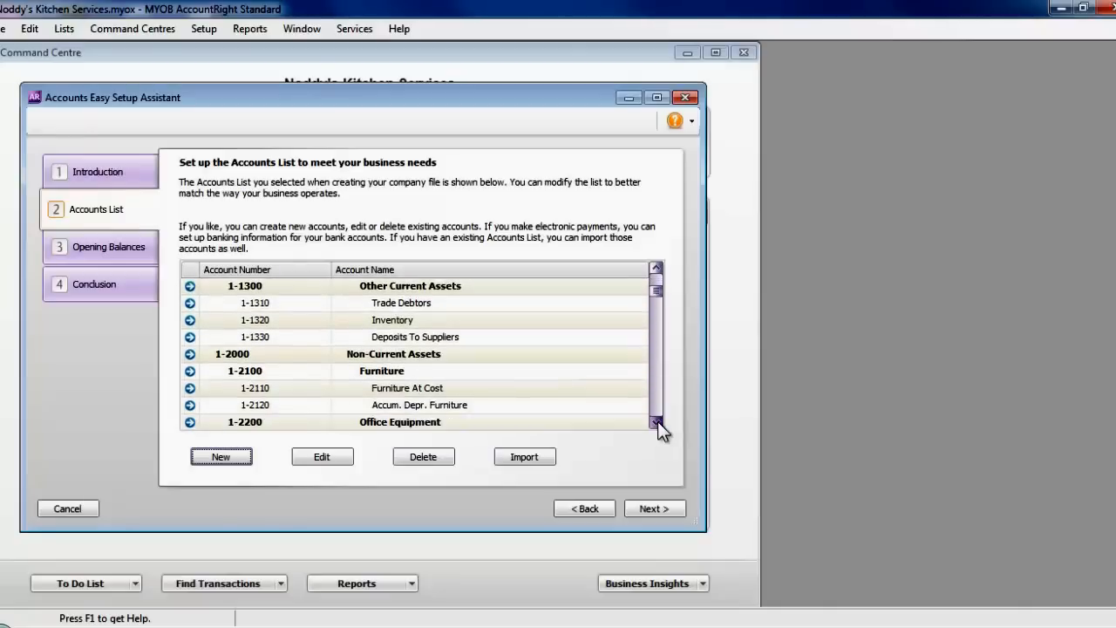
click(658, 422)
click(657, 422)
click(658, 422)
click(657, 423)
click(658, 422)
click(658, 422)
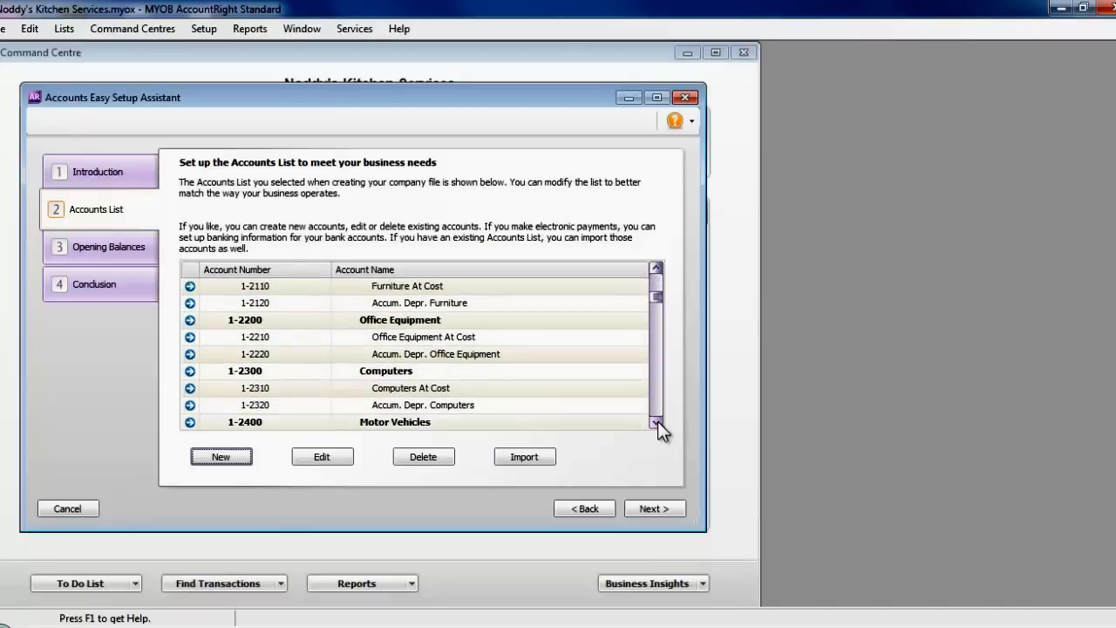
click(658, 422)
click(658, 422)
click(657, 422)
click(658, 423)
click(657, 422)
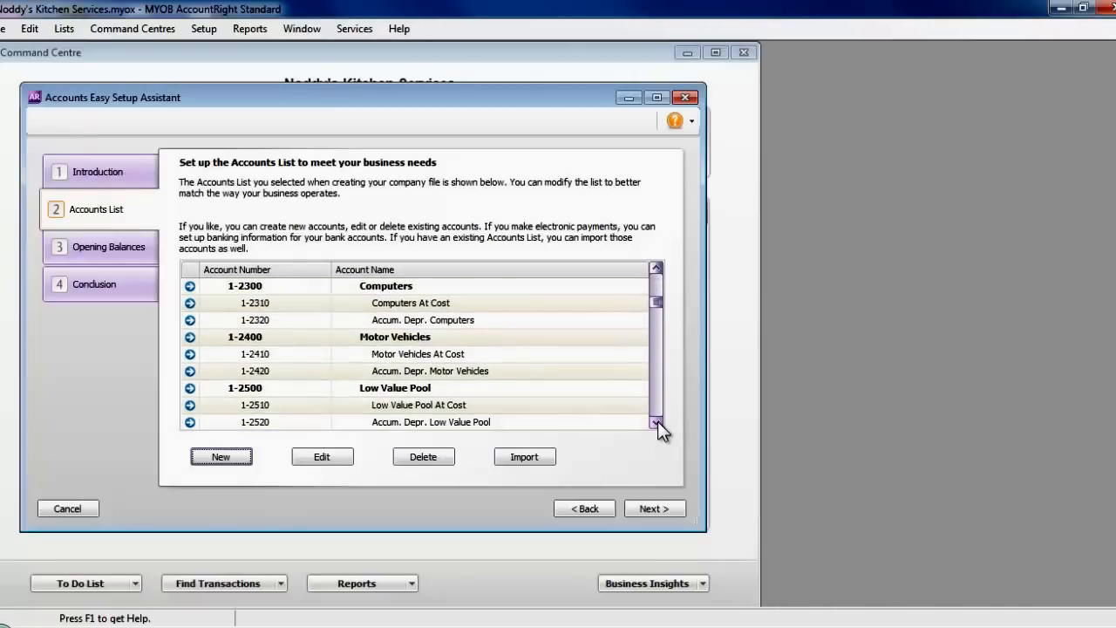
click(658, 422)
click(657, 422)
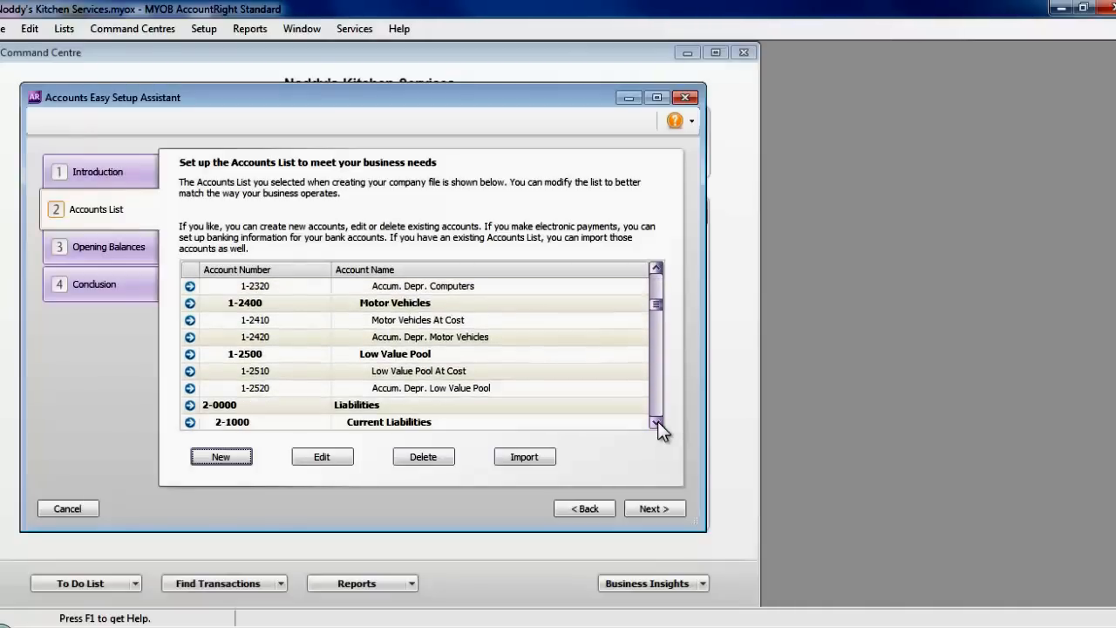
click(498, 374)
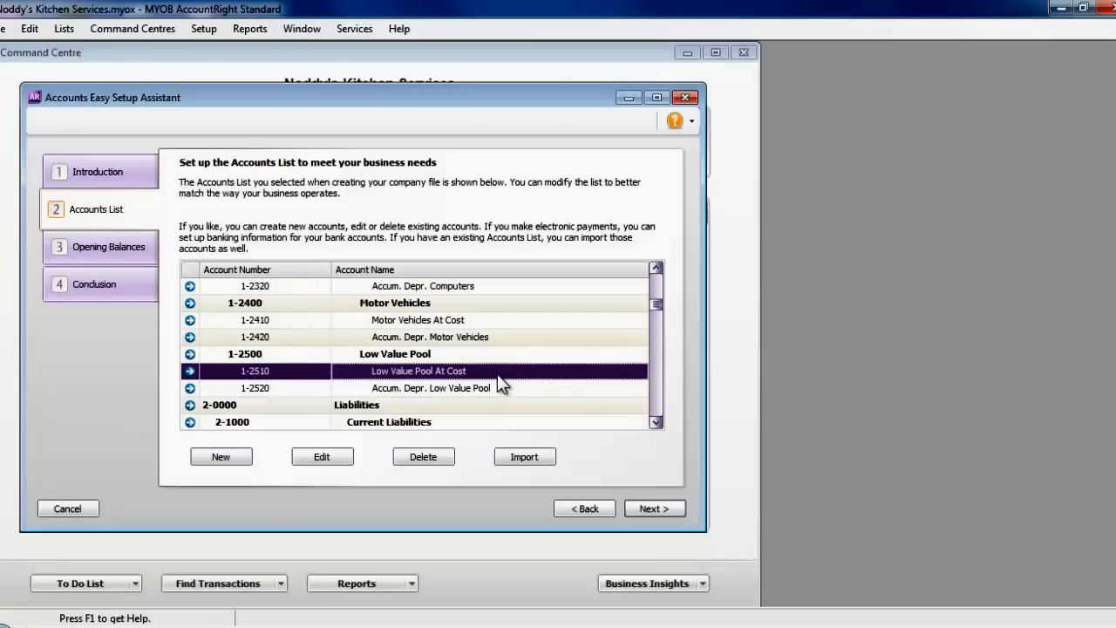
click(429, 459)
click(435, 456)
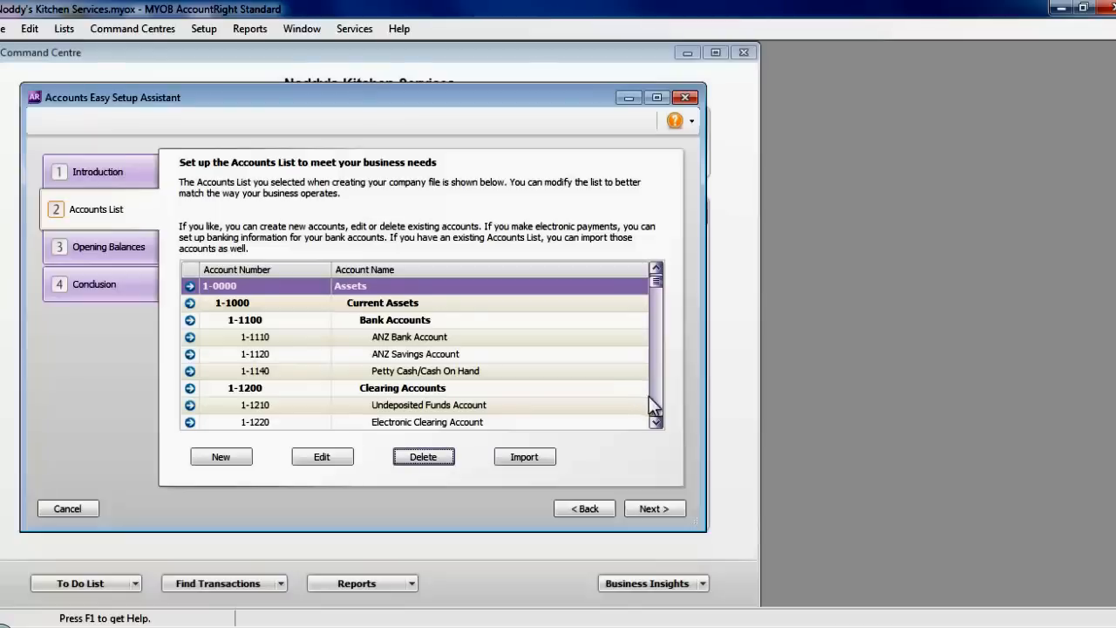
- Review the remaining accounts and continue to Opening Balances as of 01/04/2012
click(652, 401)
click(655, 406)
click(654, 406)
click(654, 405)
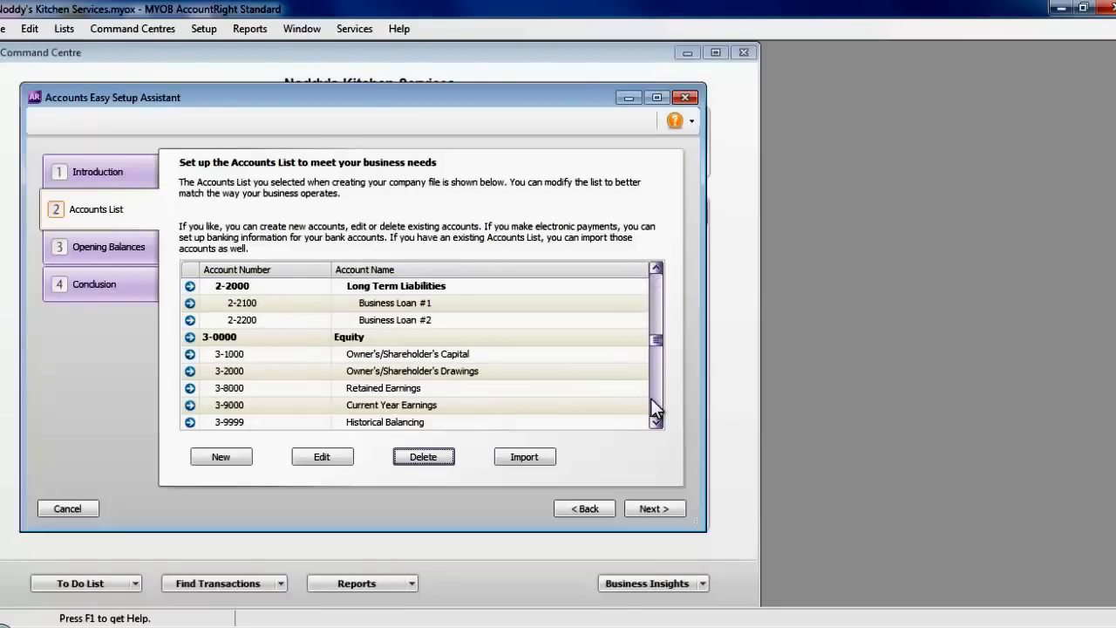
click(652, 291)
click(652, 290)
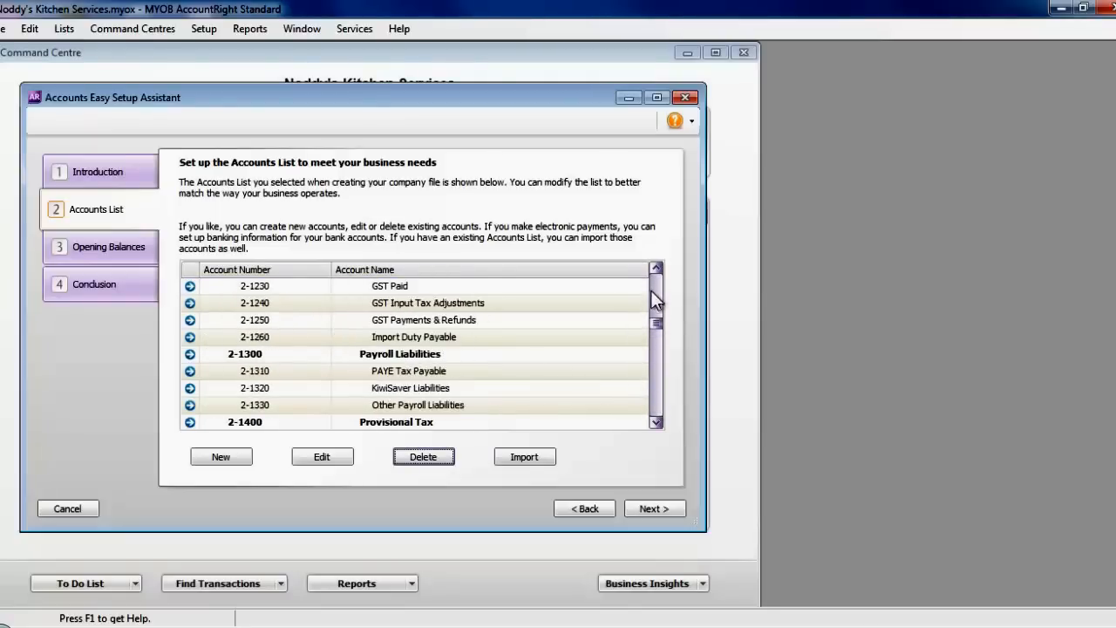
click(656, 375)
click(654, 380)
click(655, 383)
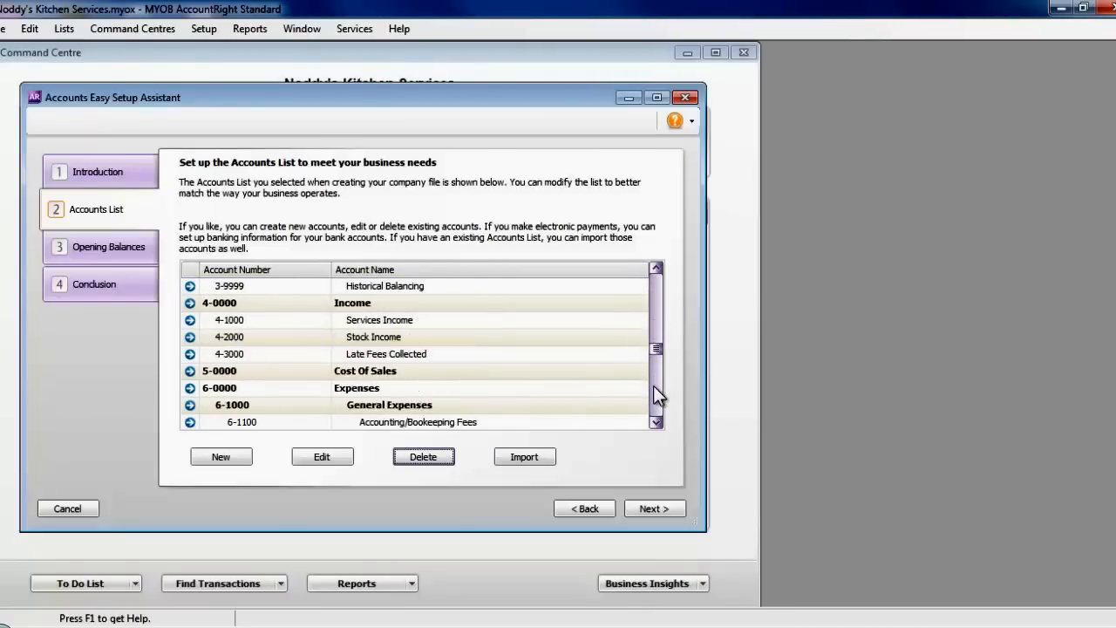
click(656, 405)
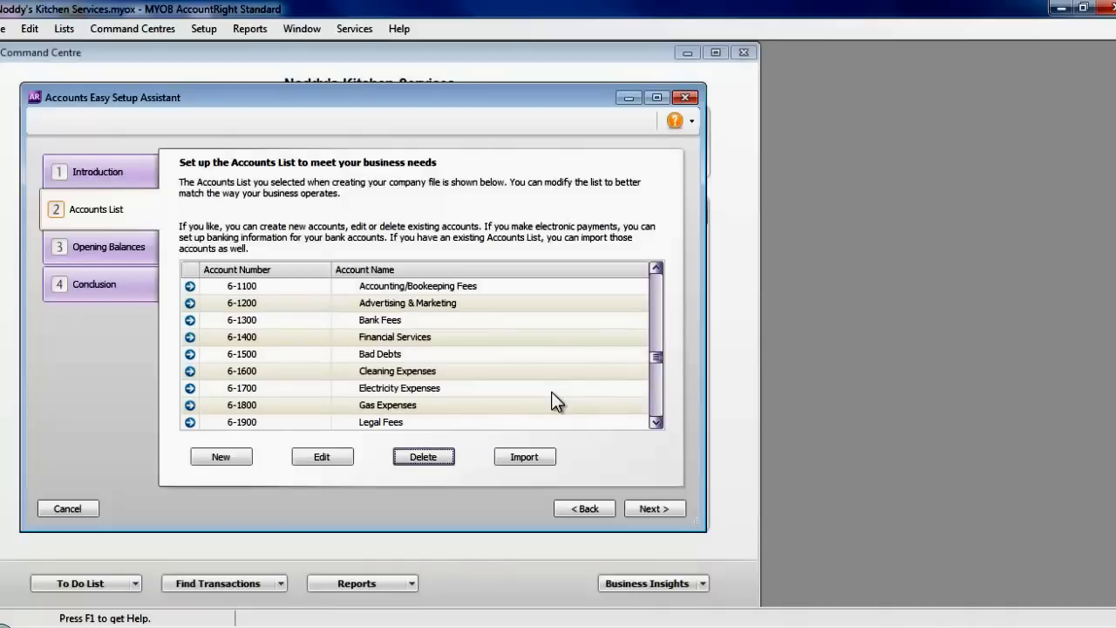
click(649, 508)
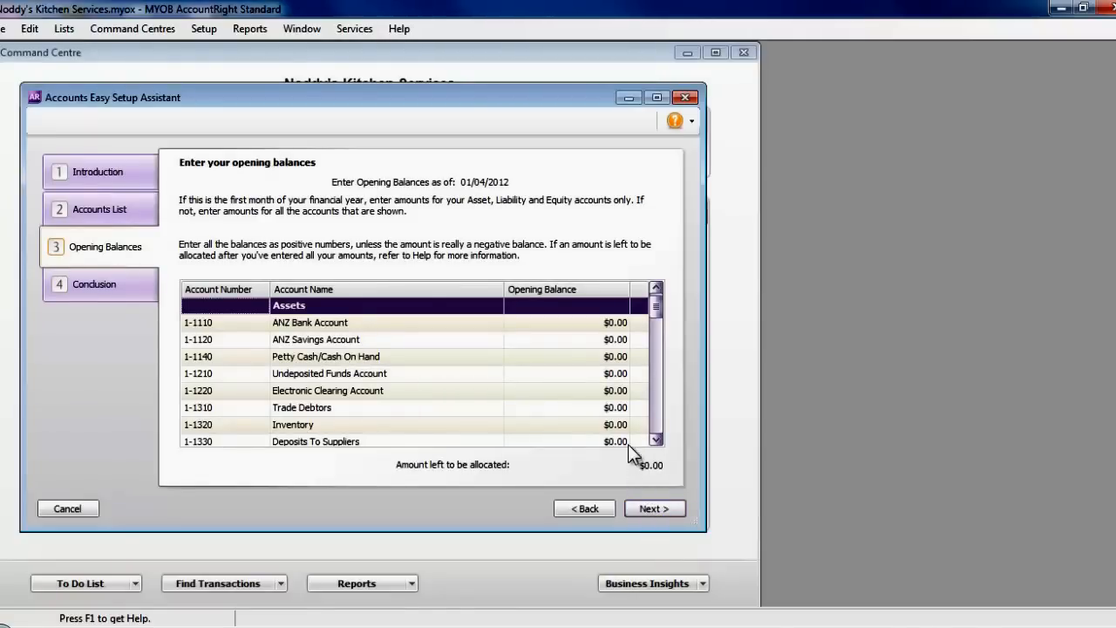
- Enter opening balances of $1,500, $5,000, $1,600 and $8,000, leaving $16,100.00 to allocate
click(595, 322)
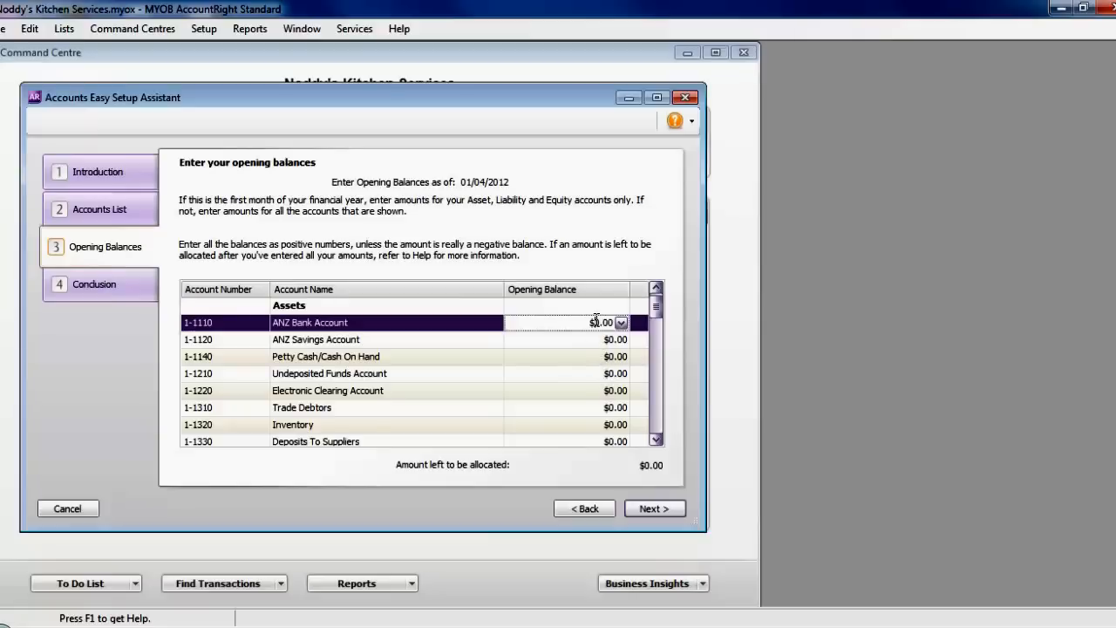
drag(586, 322, 616, 323)
text(1,500)
key(Tab)
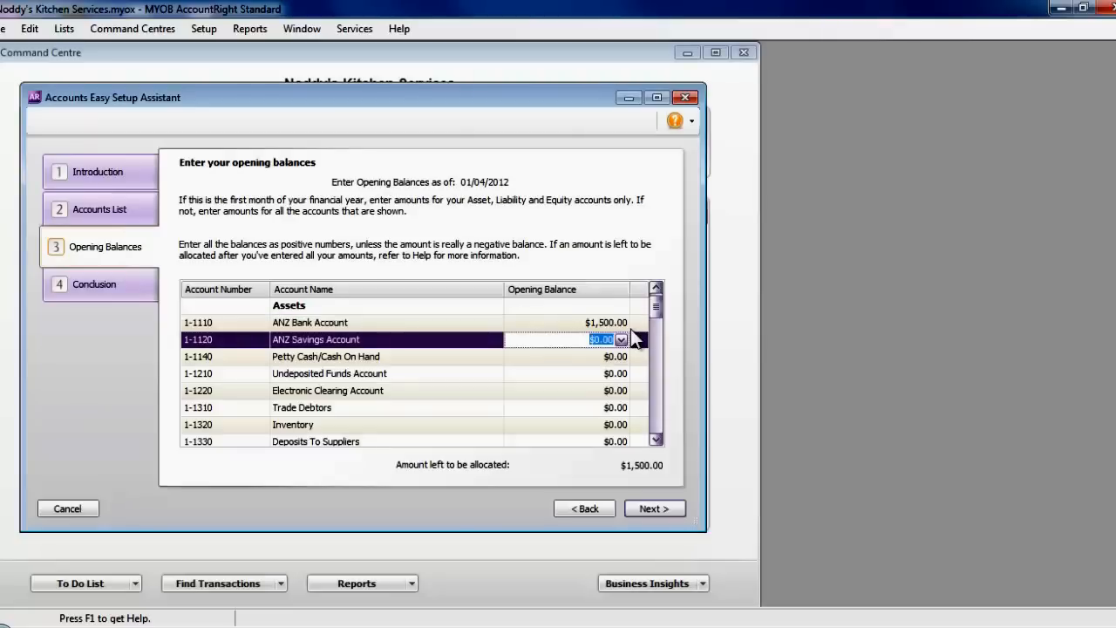
text(5,000)
key(Tab)
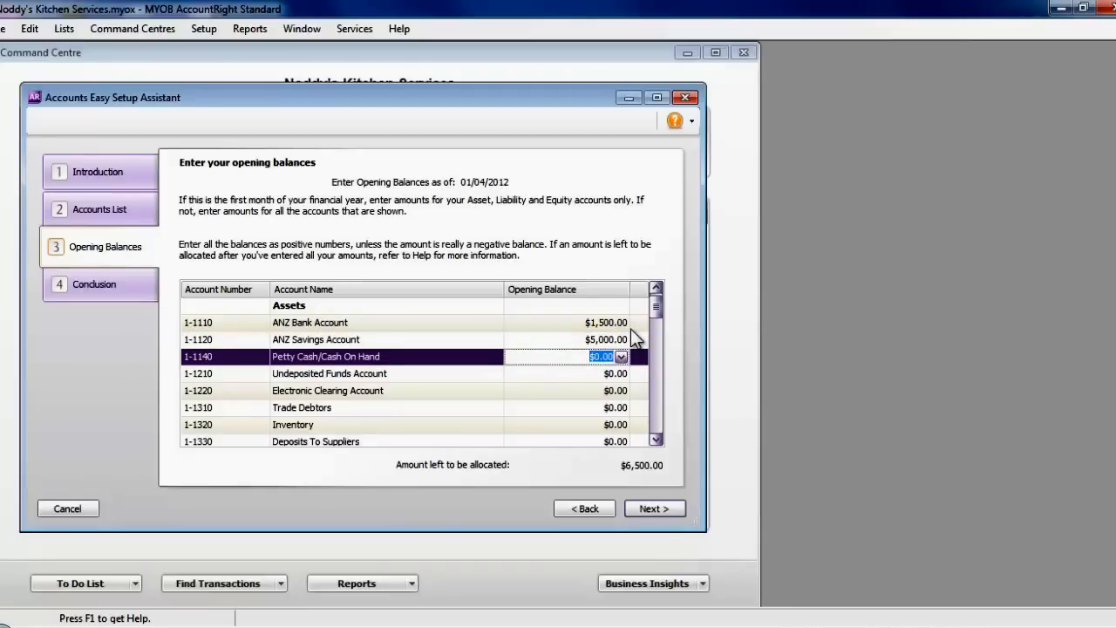
key(Tab)
key(Tab)
key(Tab)
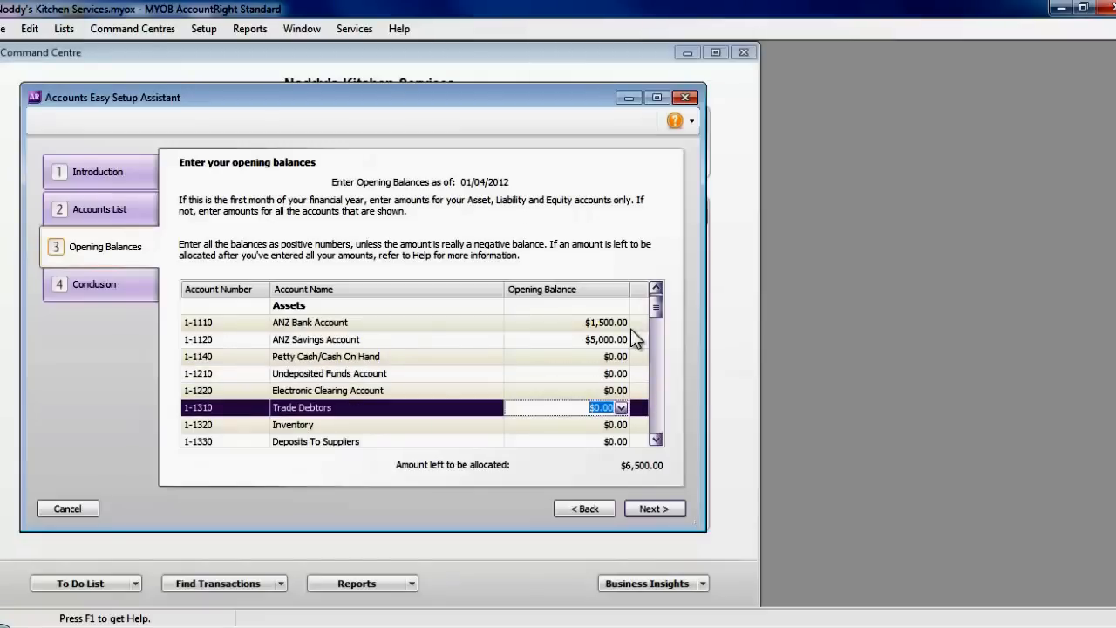
text(1600)
key(Tab)
text(8000)
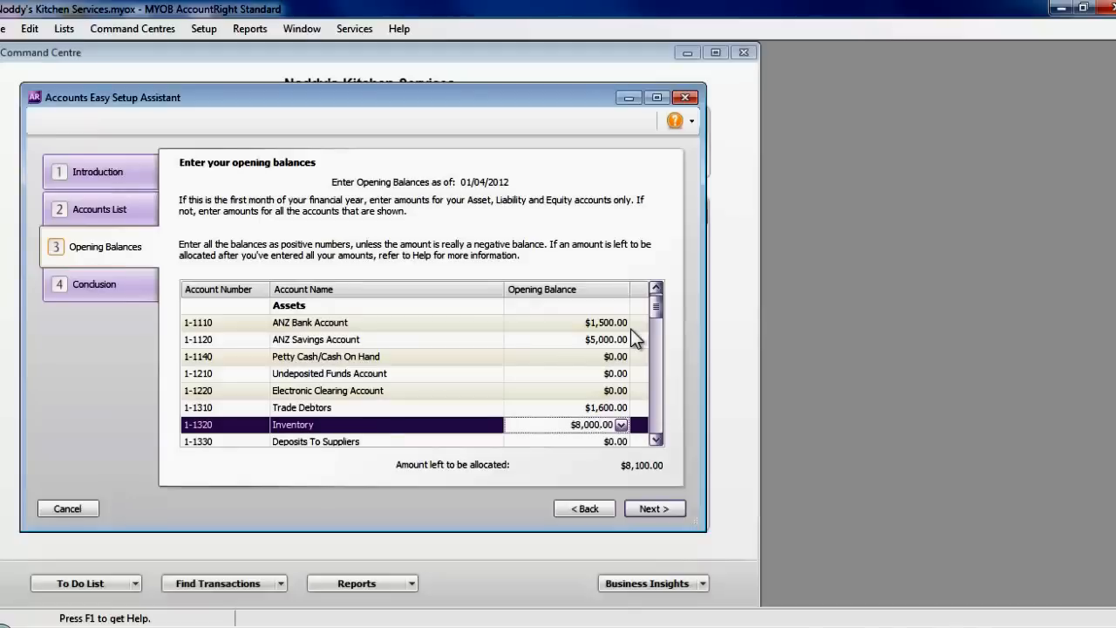
key(Tab)
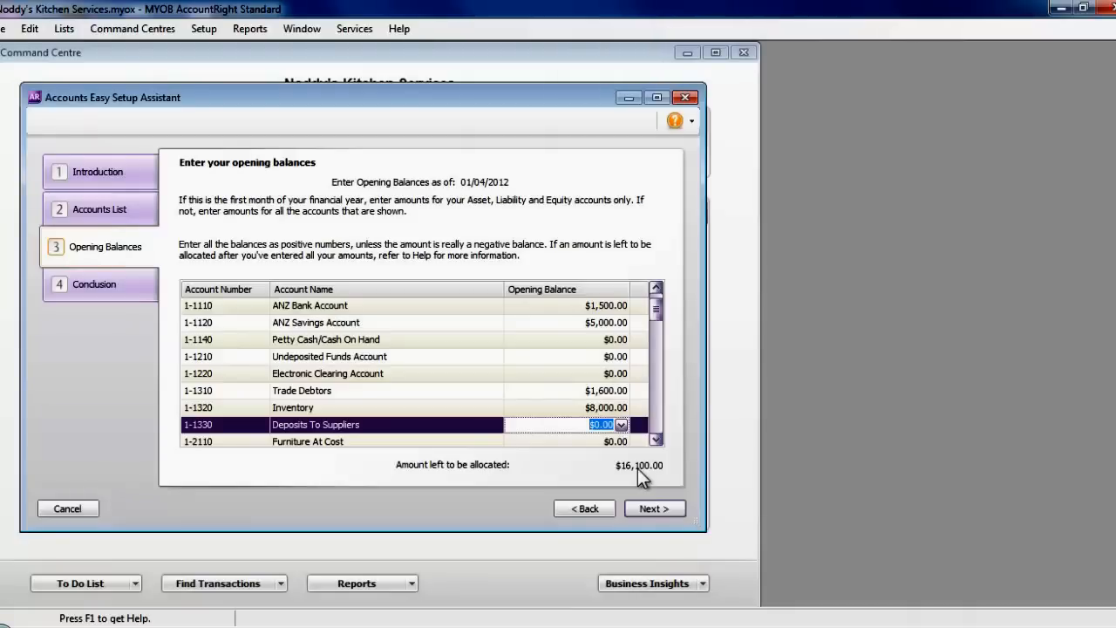
- Conclude and close the accounts setup, then start the Sales Easy Setup Assistant
click(654, 509)
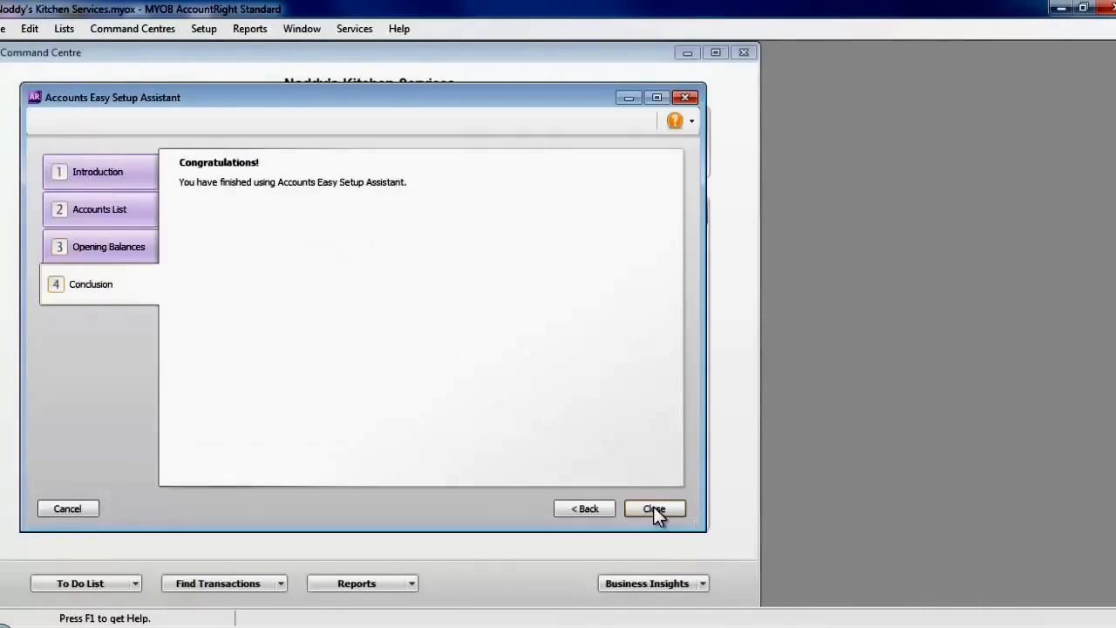
click(653, 508)
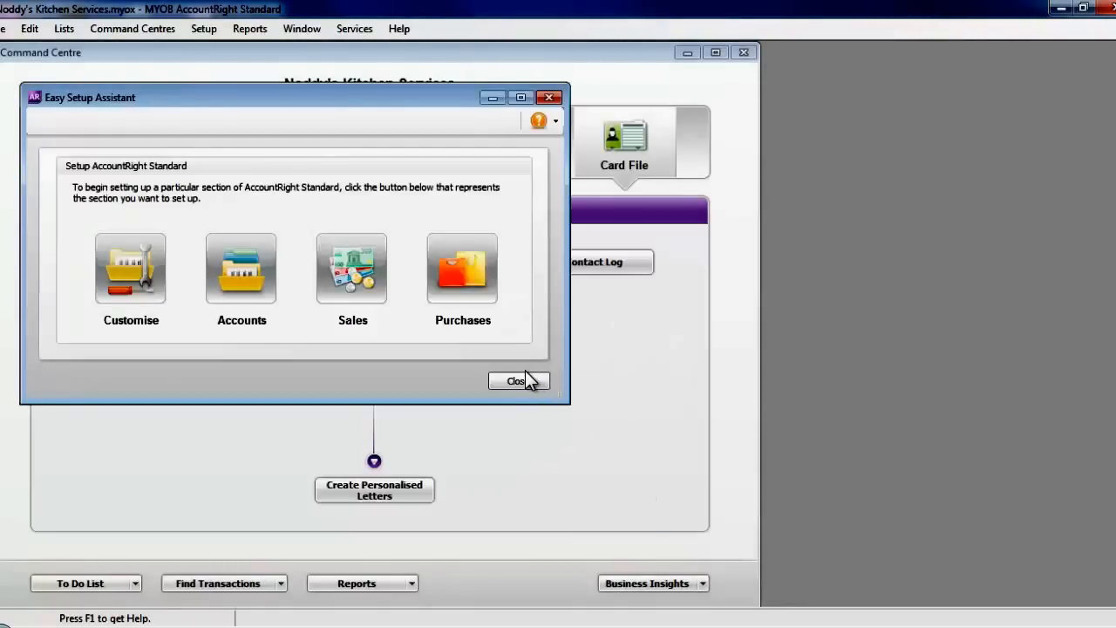
click(354, 275)
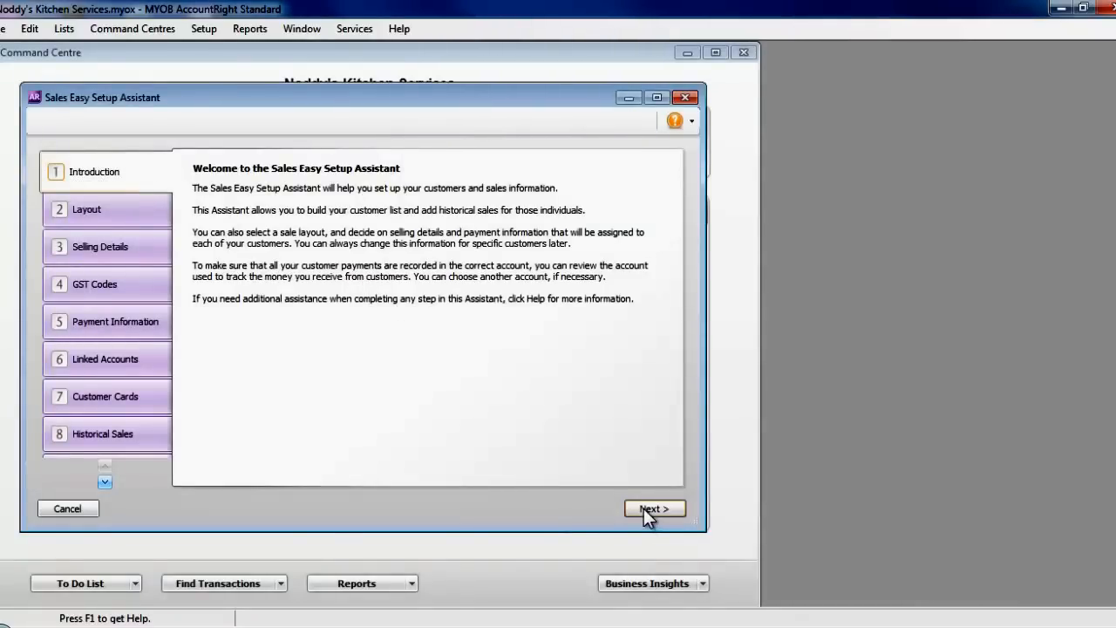
- Keep Service as the default sale layout and continue to Selling Details
click(644, 508)
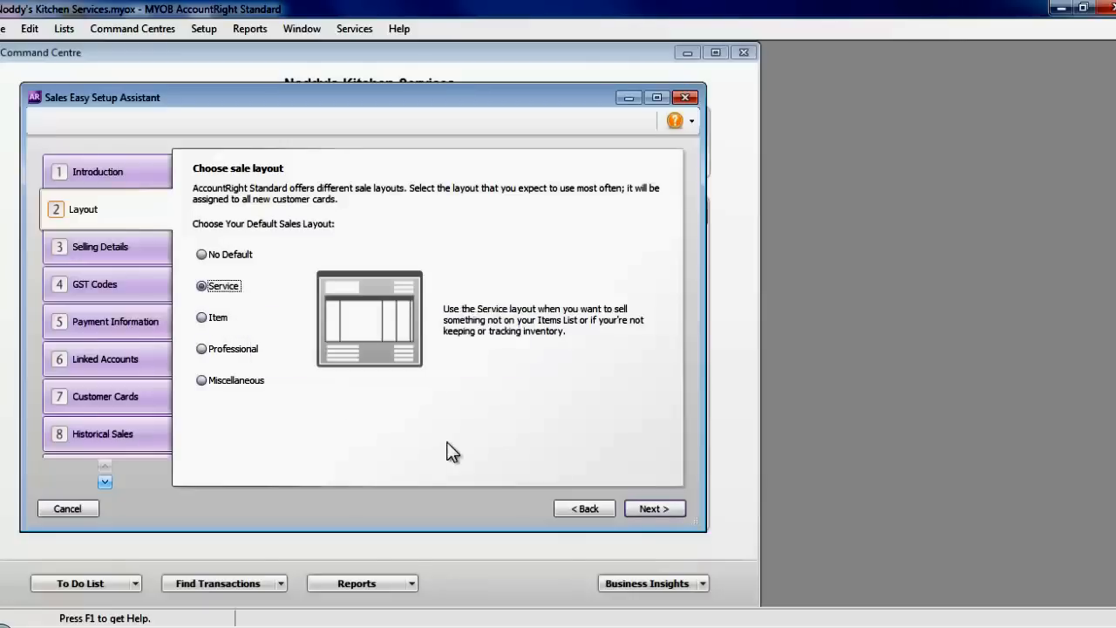
click(653, 509)
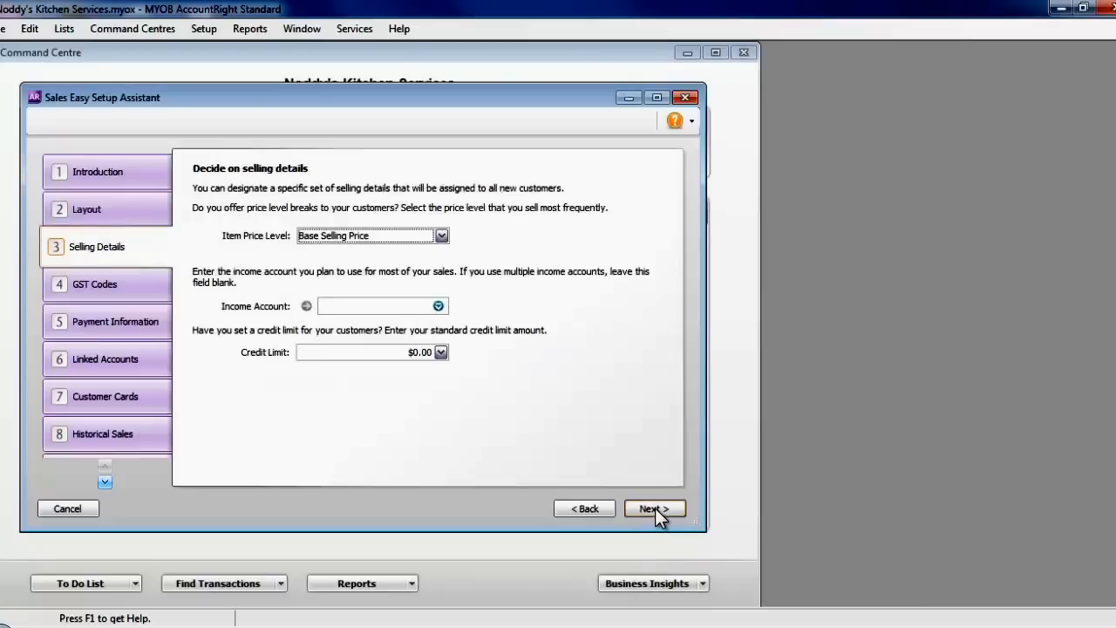
- Set 4-1000 Services Income as the income account with a $5,000.00 credit limit, then continue
click(439, 307)
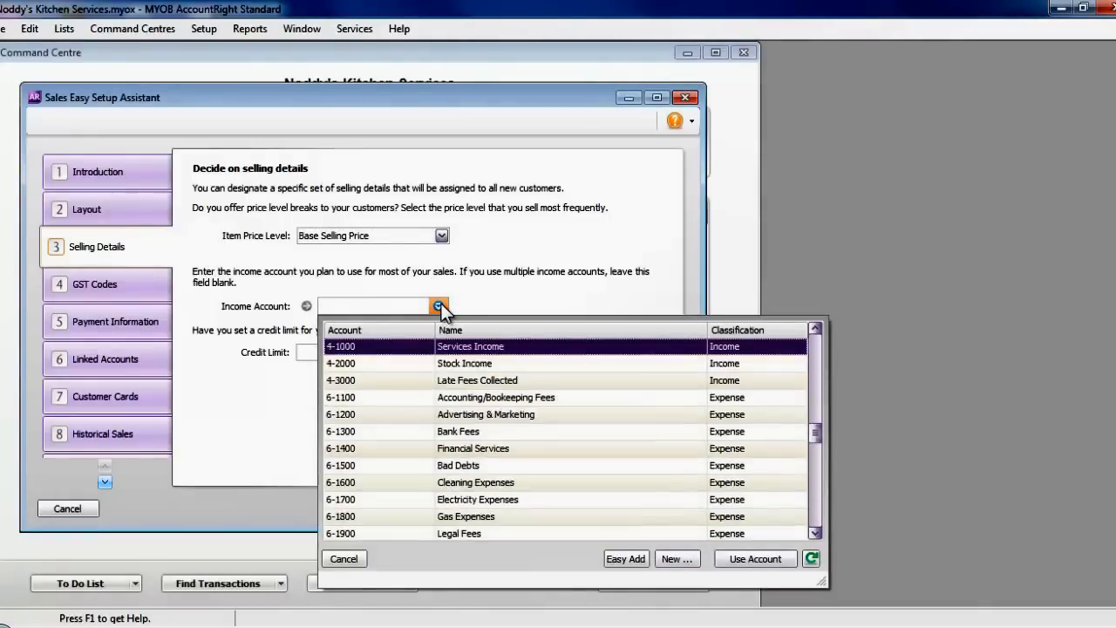
double_click(458, 347)
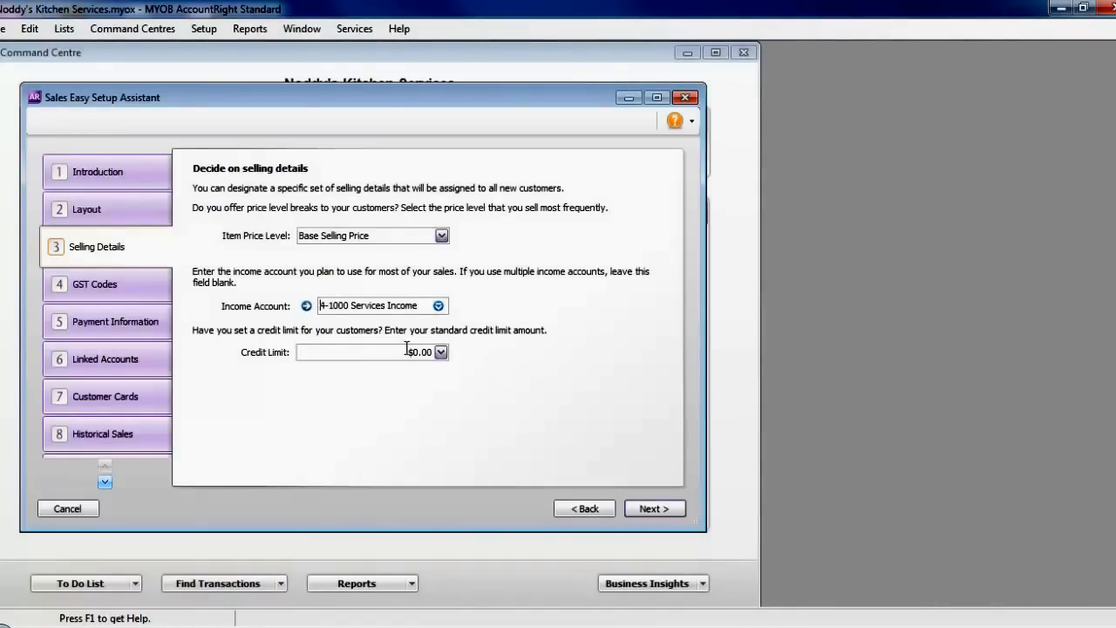
click(439, 358)
text(5,00)
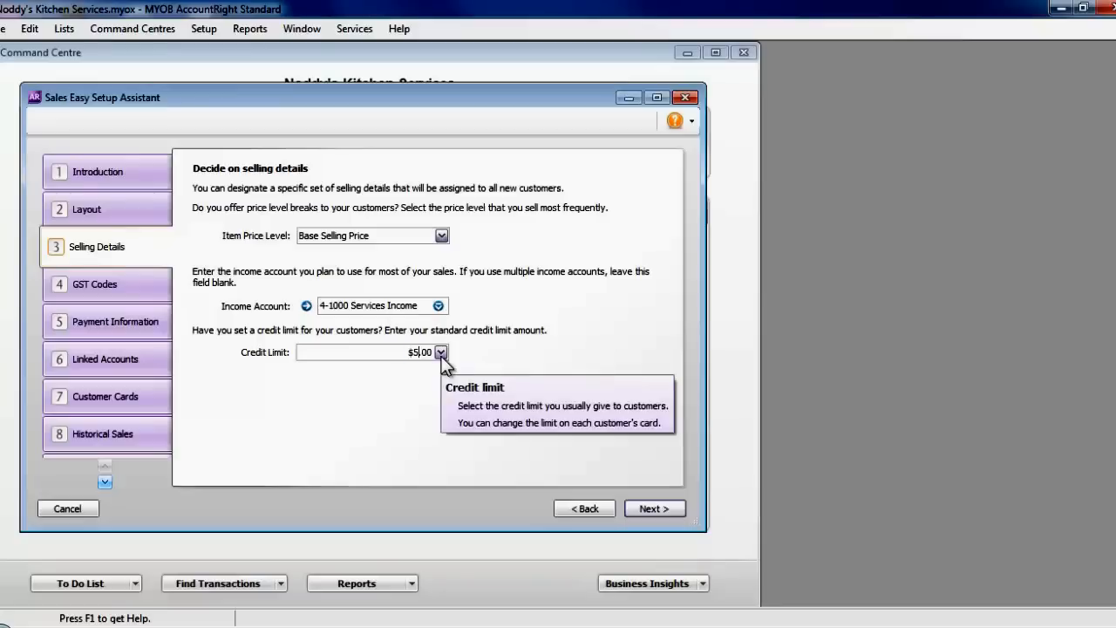
text(0)
key(Tab)
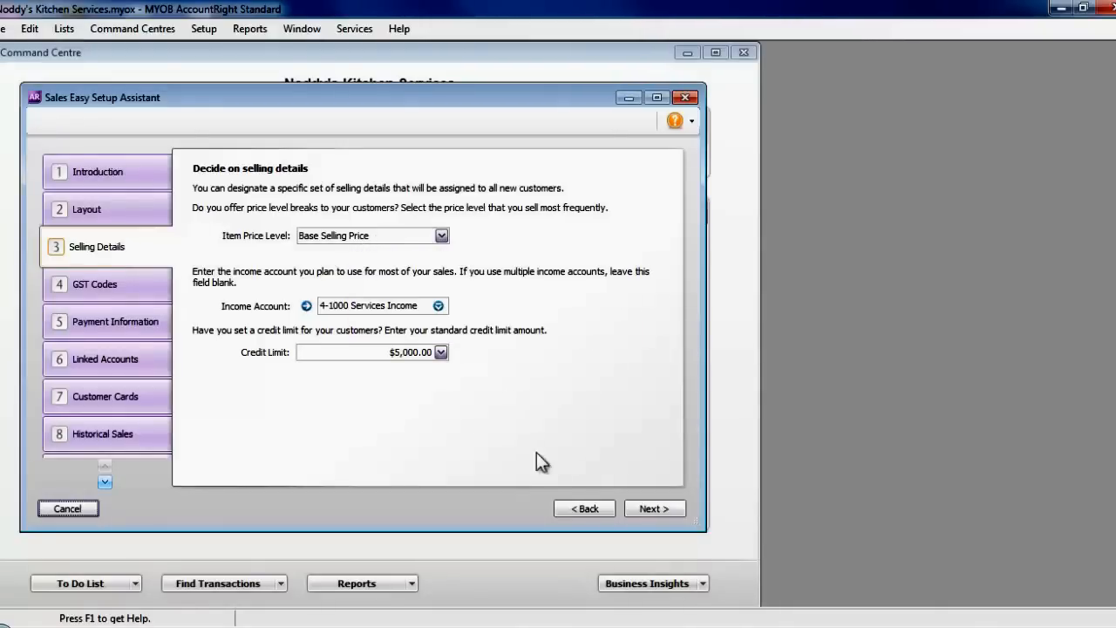
click(647, 511)
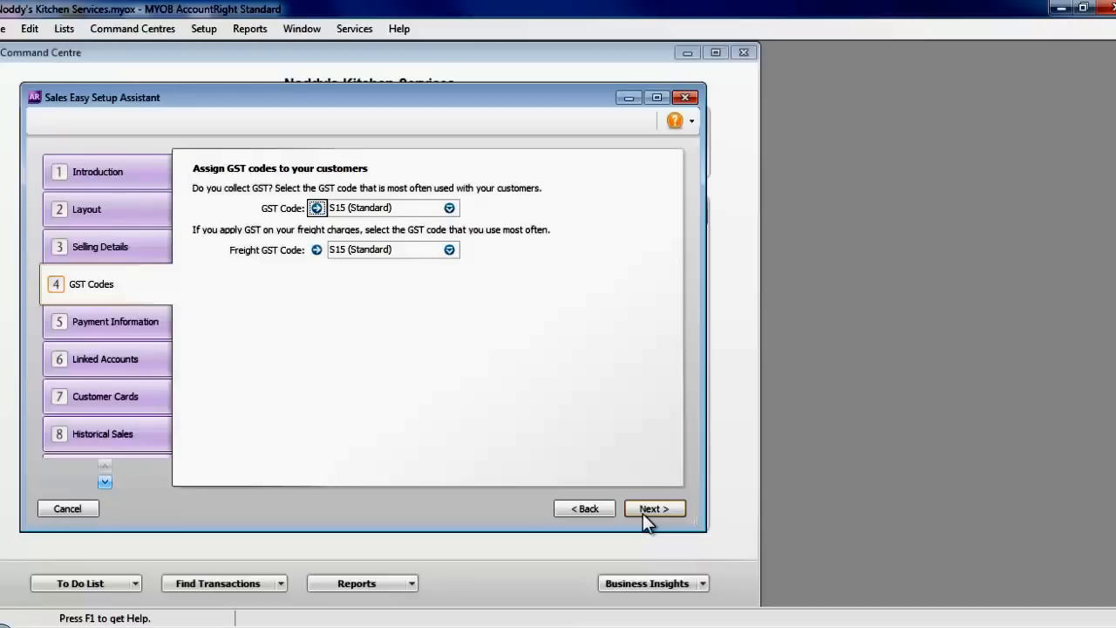
- Keep S15 GST codes, set payment method Other, due 20 days after EOM
click(651, 509)
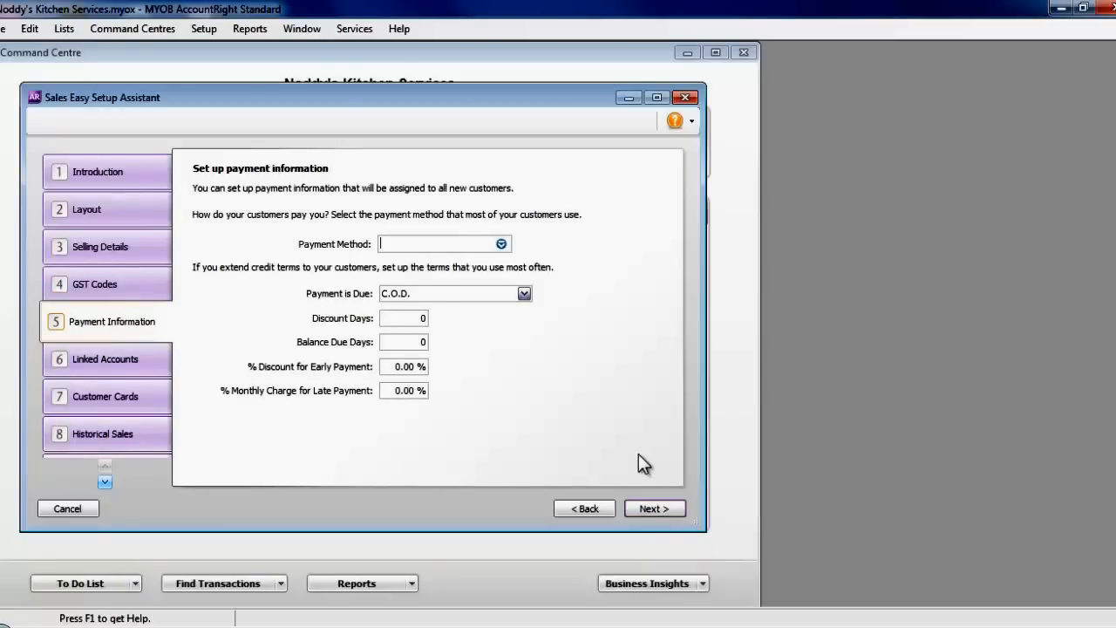
click(502, 245)
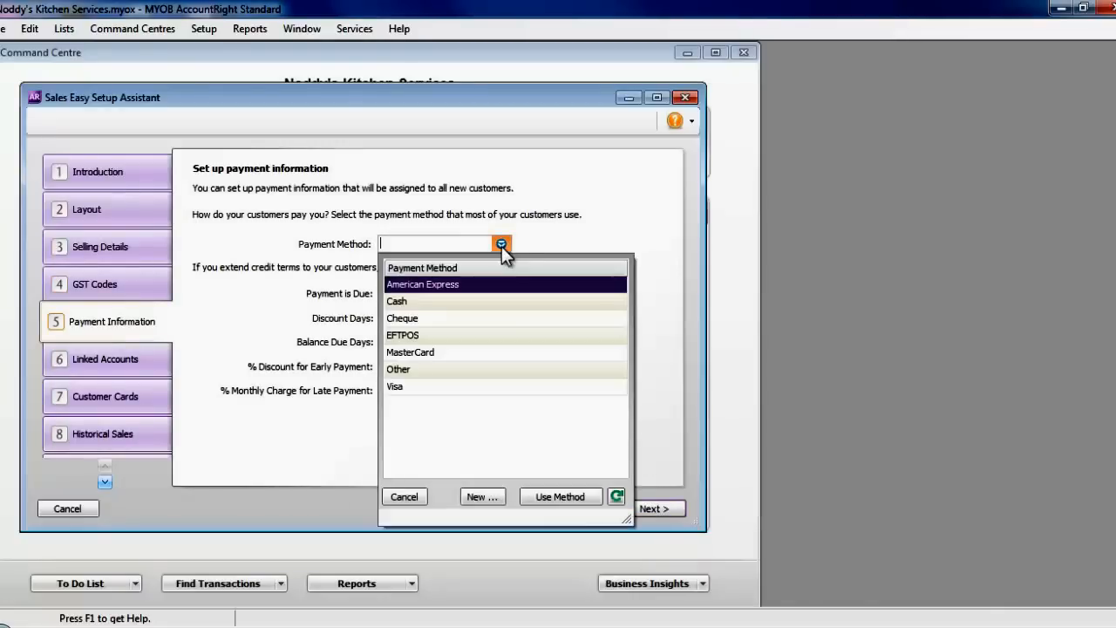
double_click(424, 371)
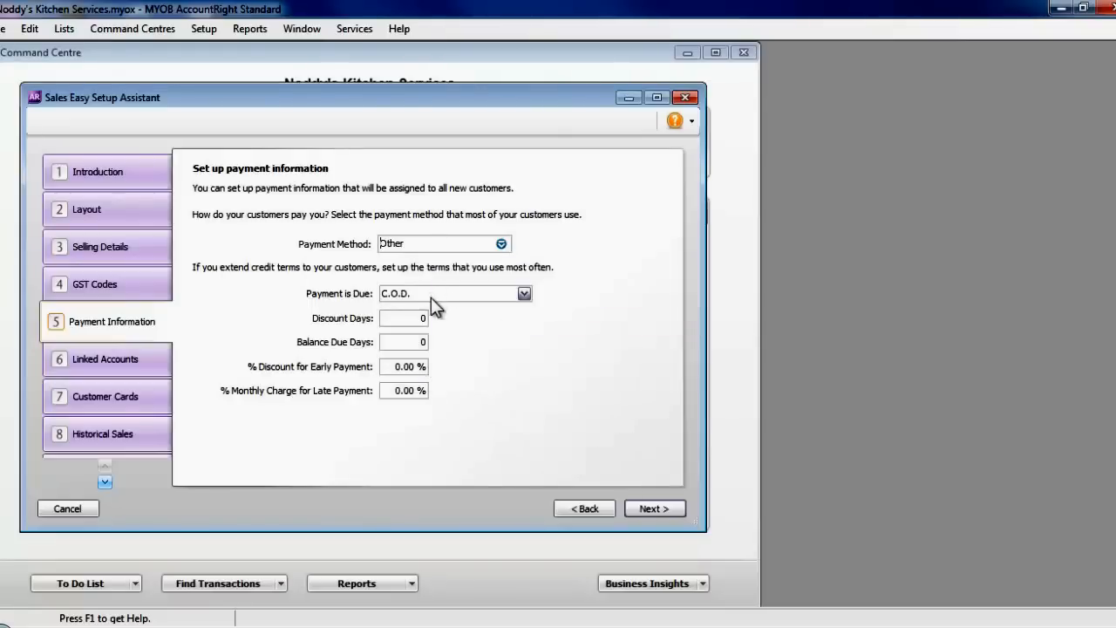
click(524, 293)
click(479, 367)
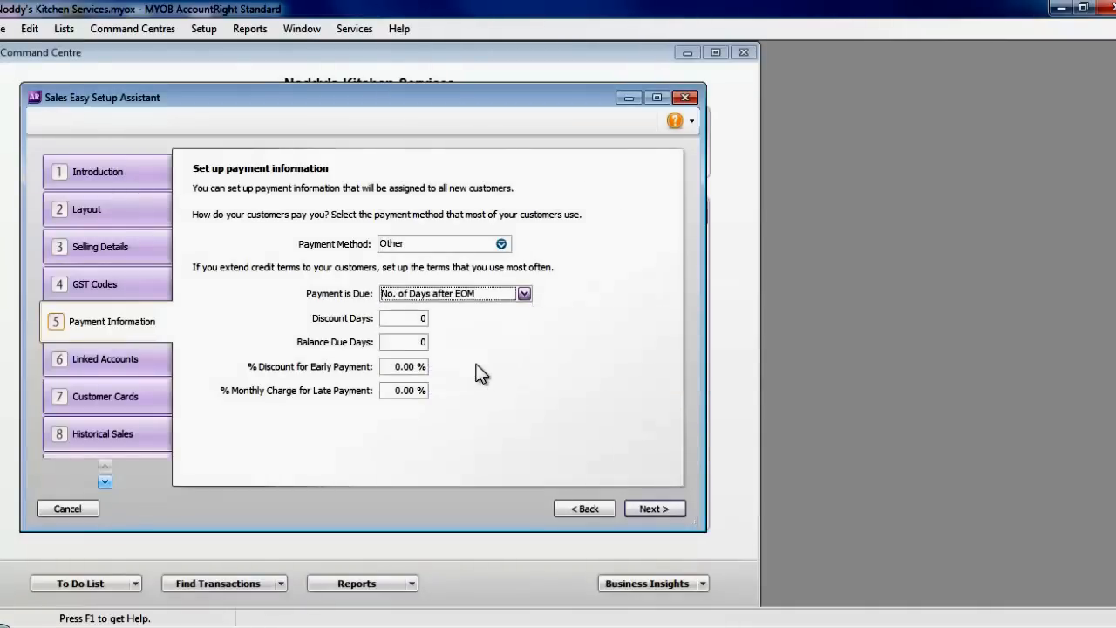
click(419, 341)
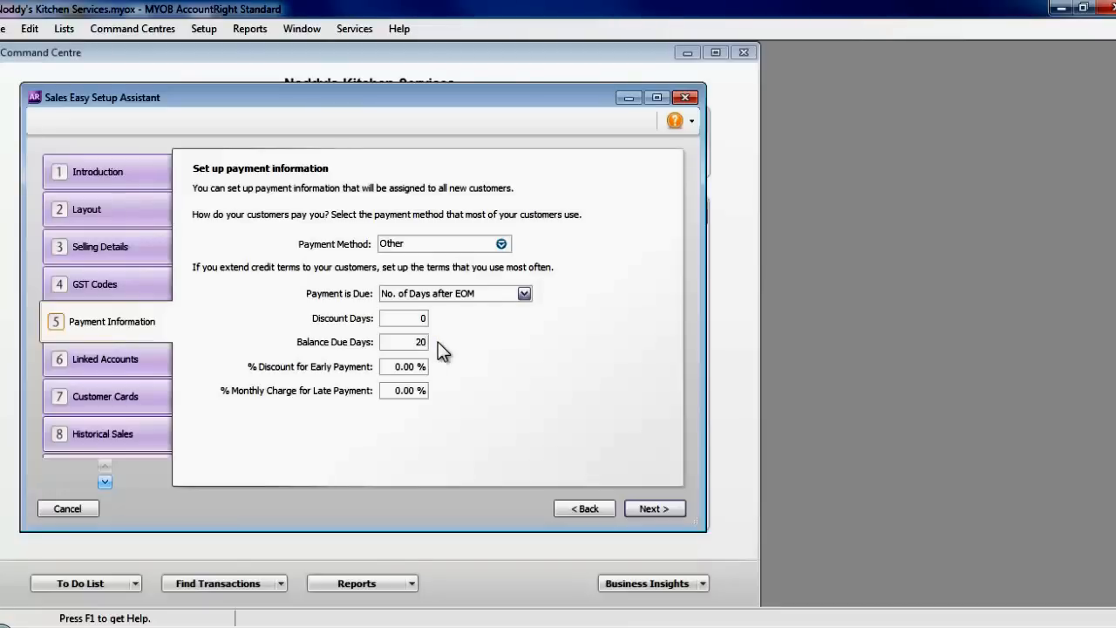
key(Tab)
click(667, 508)
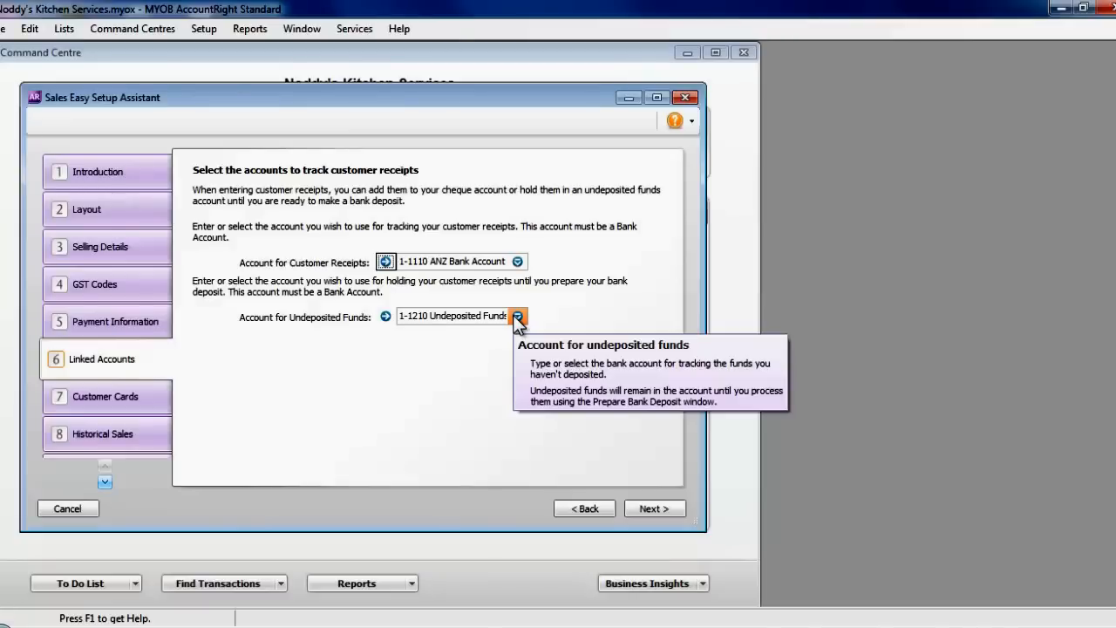
- Accept the linked accounts and save the sales defaults for new customer cards
click(654, 507)
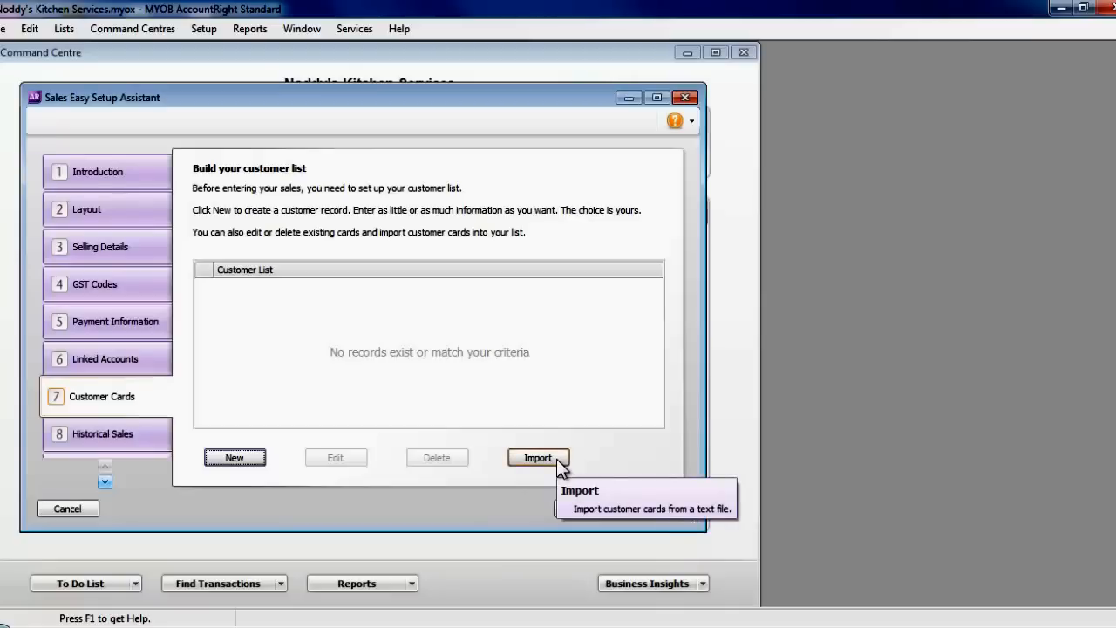
click(249, 457)
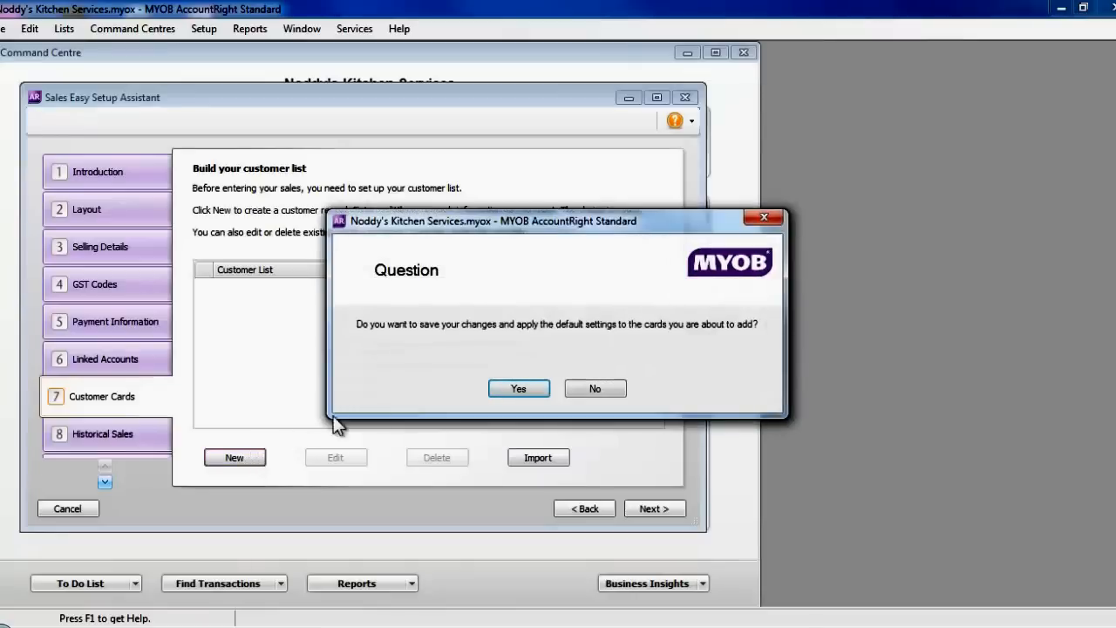
click(529, 385)
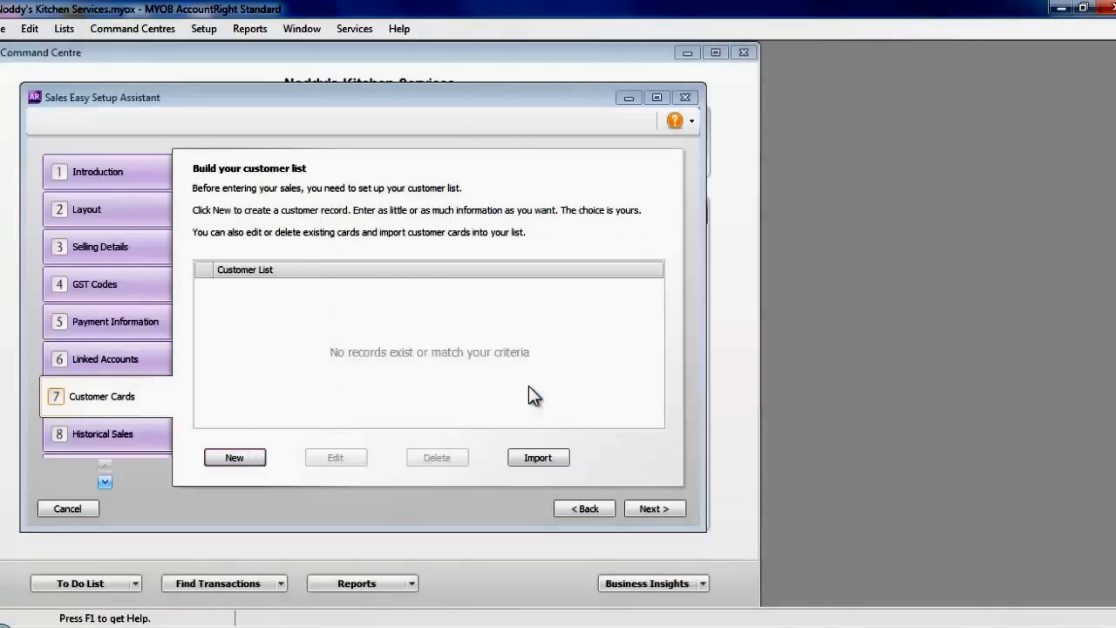
- Create customer cards Eco Kitchens Ltd and Kitchen Wizards, then go to Historical Sales
click(254, 440)
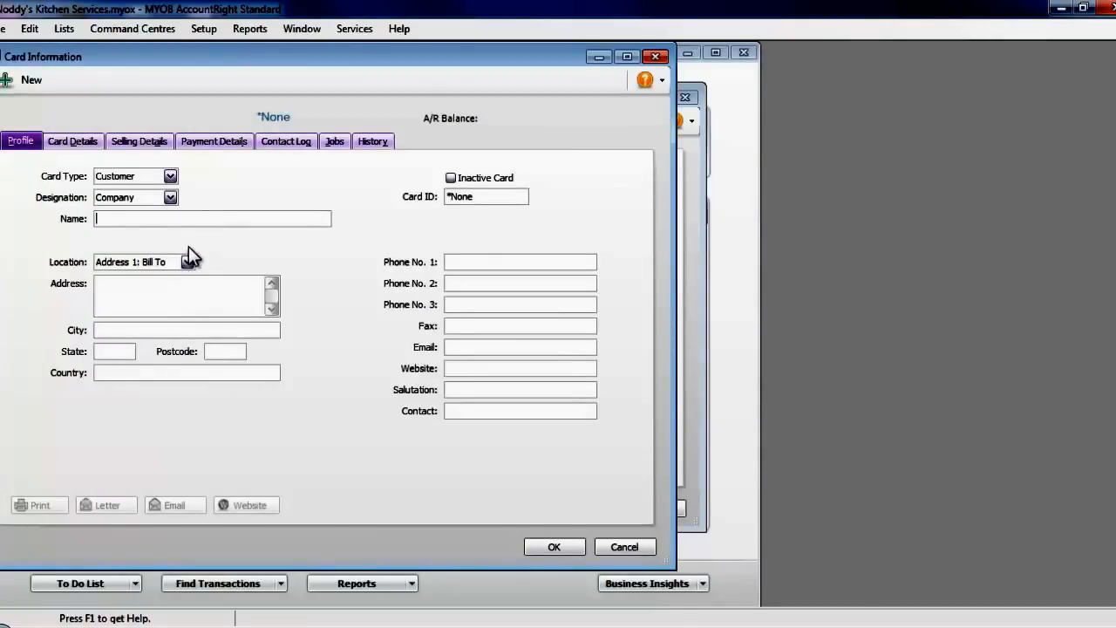
text(Eco Kitchens Ltd)
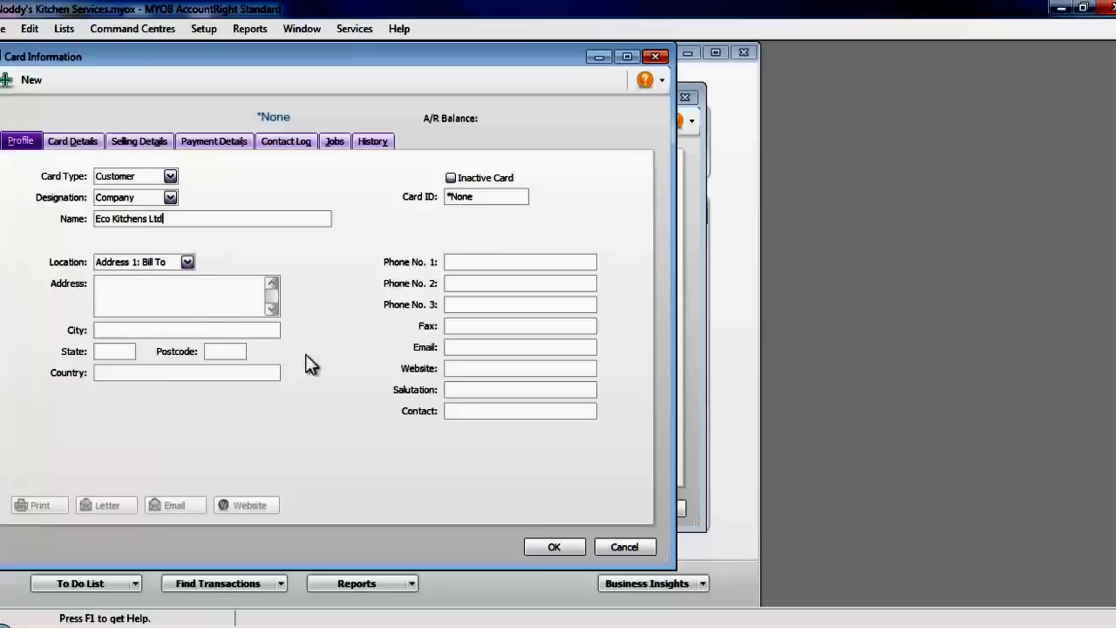
click(545, 546)
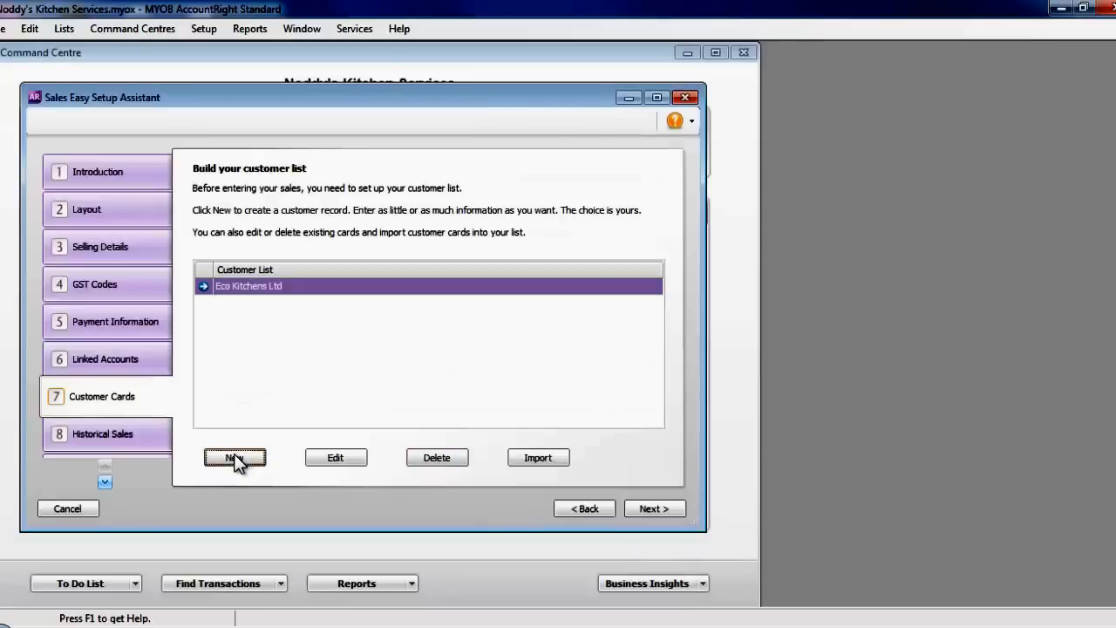
click(235, 458)
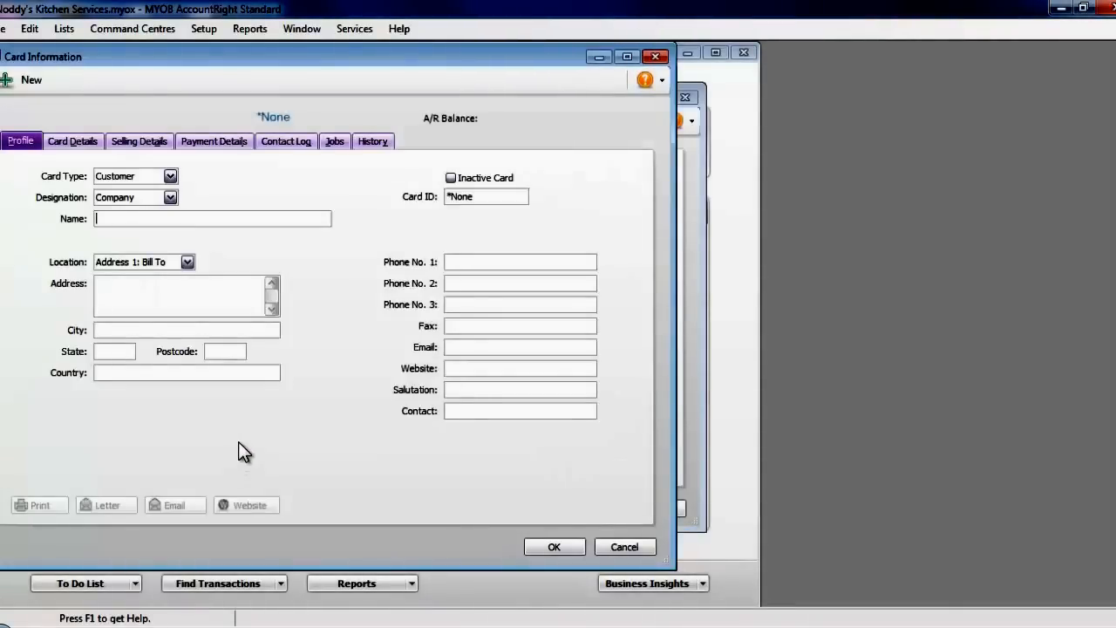
text(Kitchen )
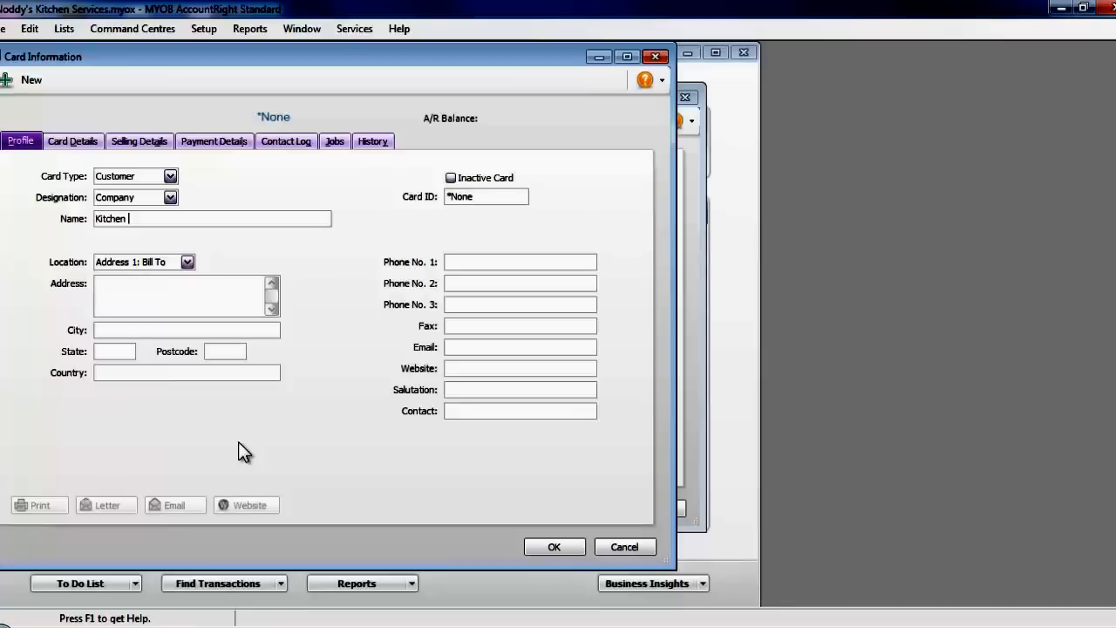
text(Wizards)
click(553, 547)
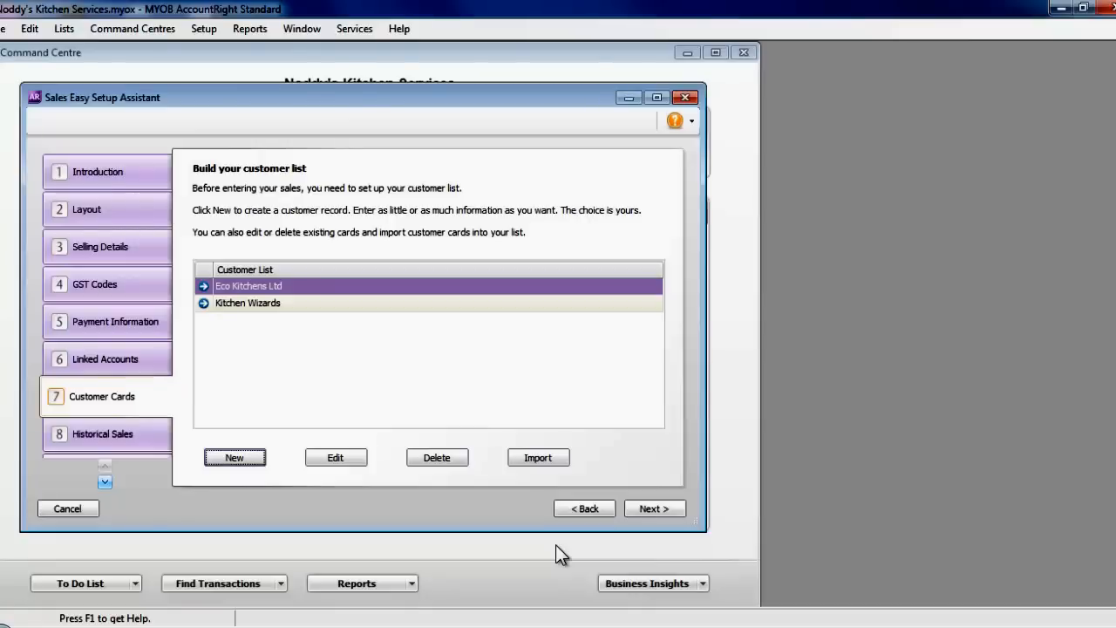
click(650, 509)
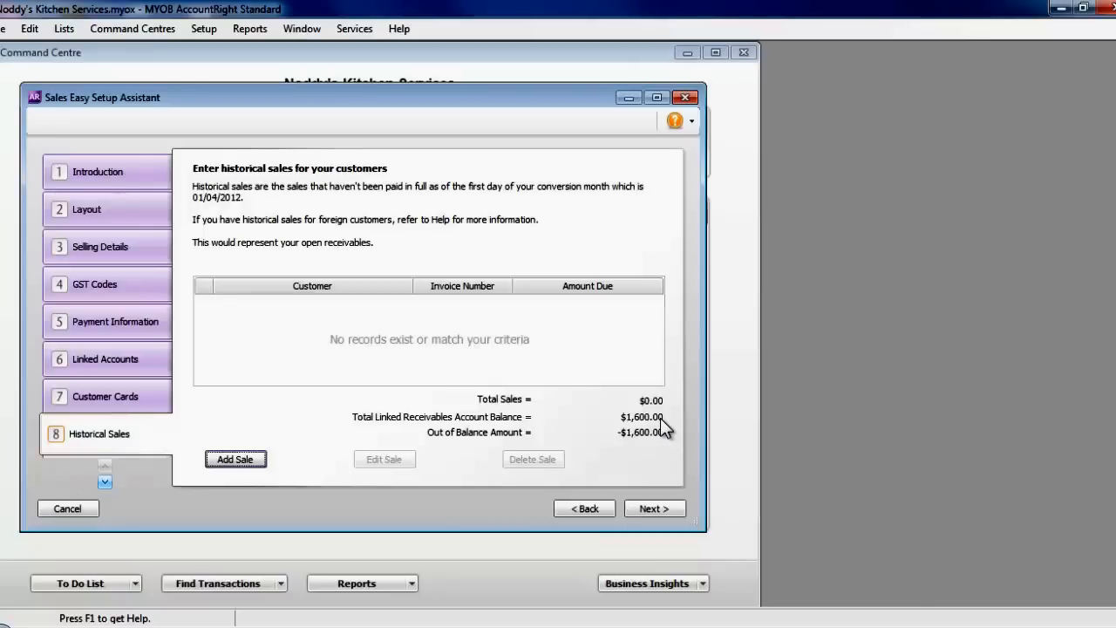
- Record a $600.00 historical sale to Eco Kitchens Ltd dated 16/03/2012
click(248, 459)
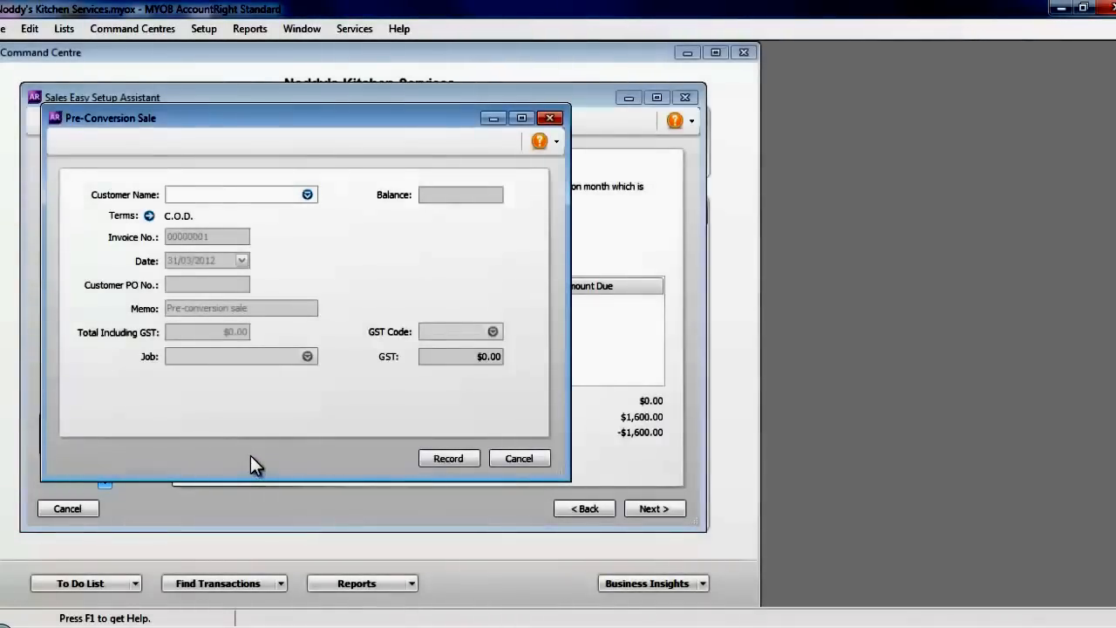
text(Eco Kitchens Ltd)
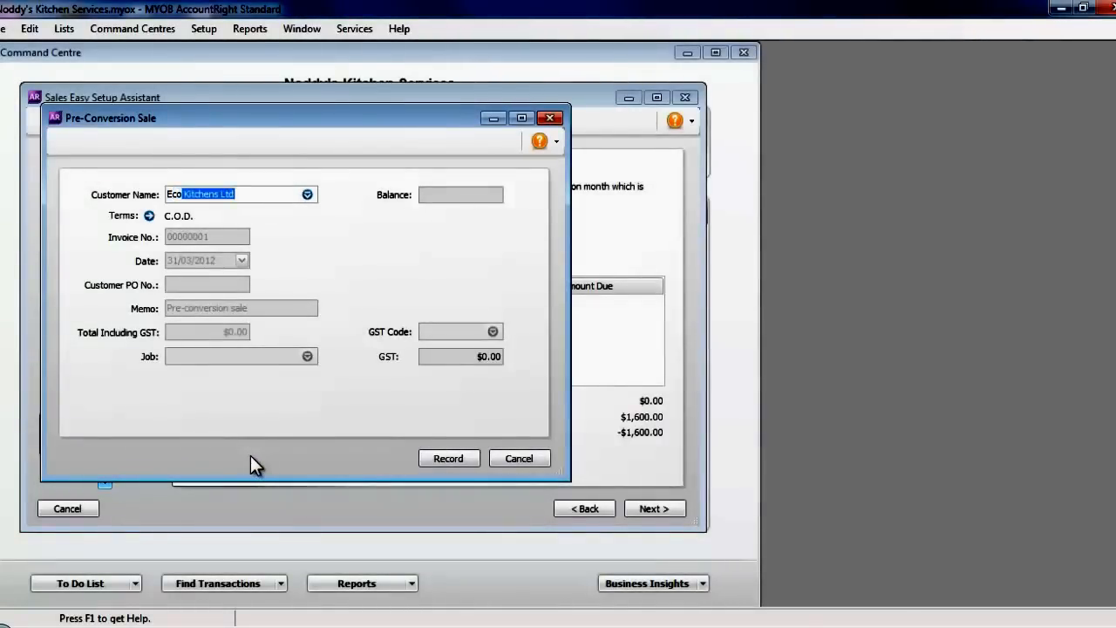
key(Tab)
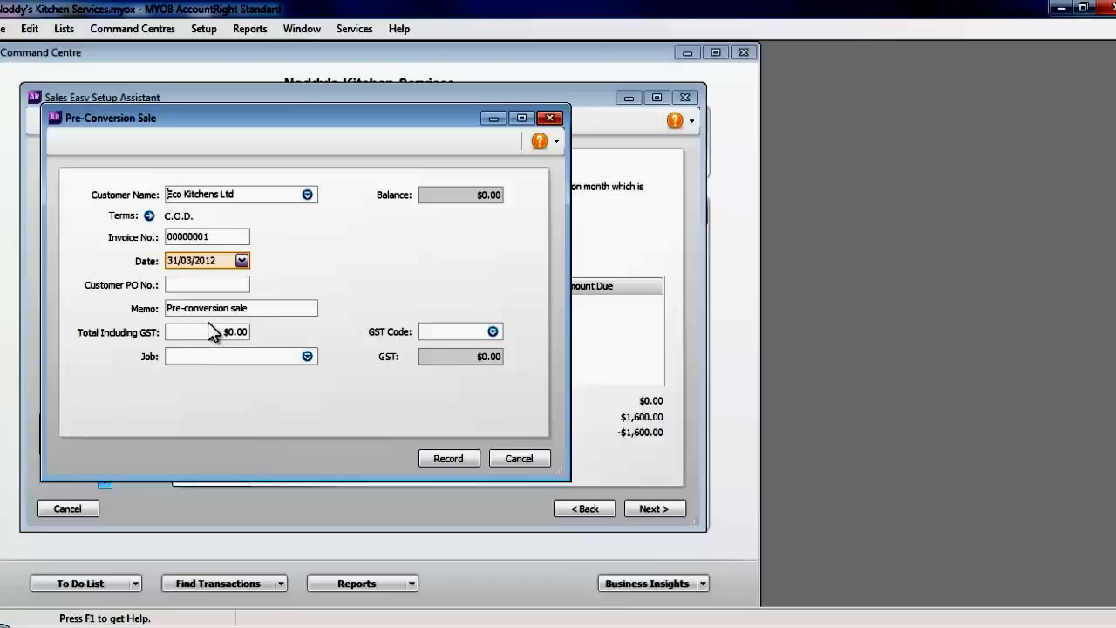
click(241, 262)
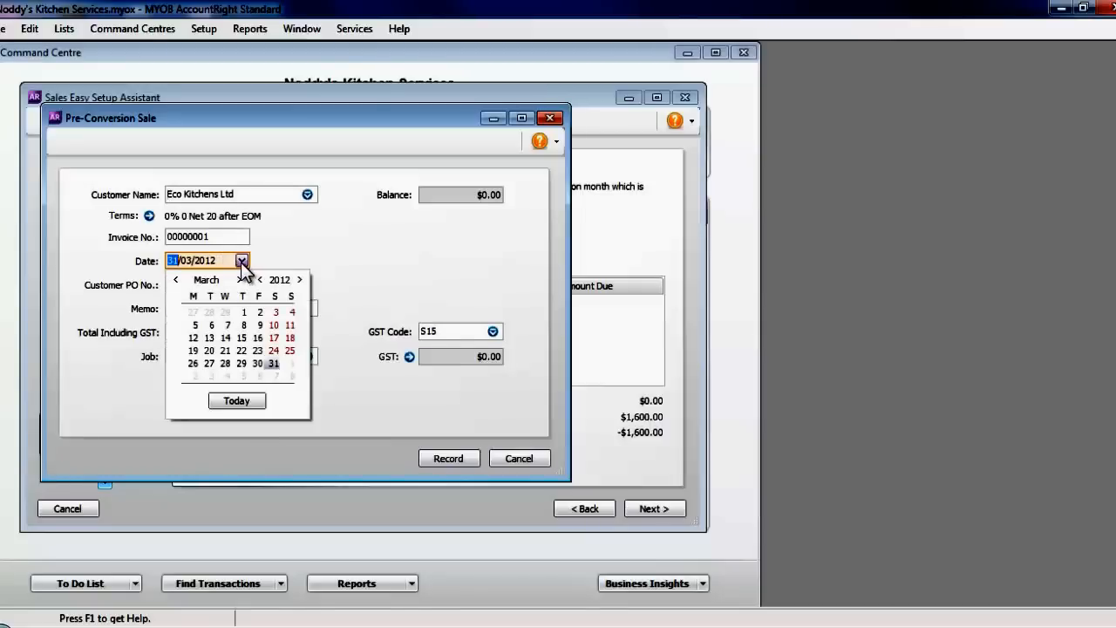
click(259, 336)
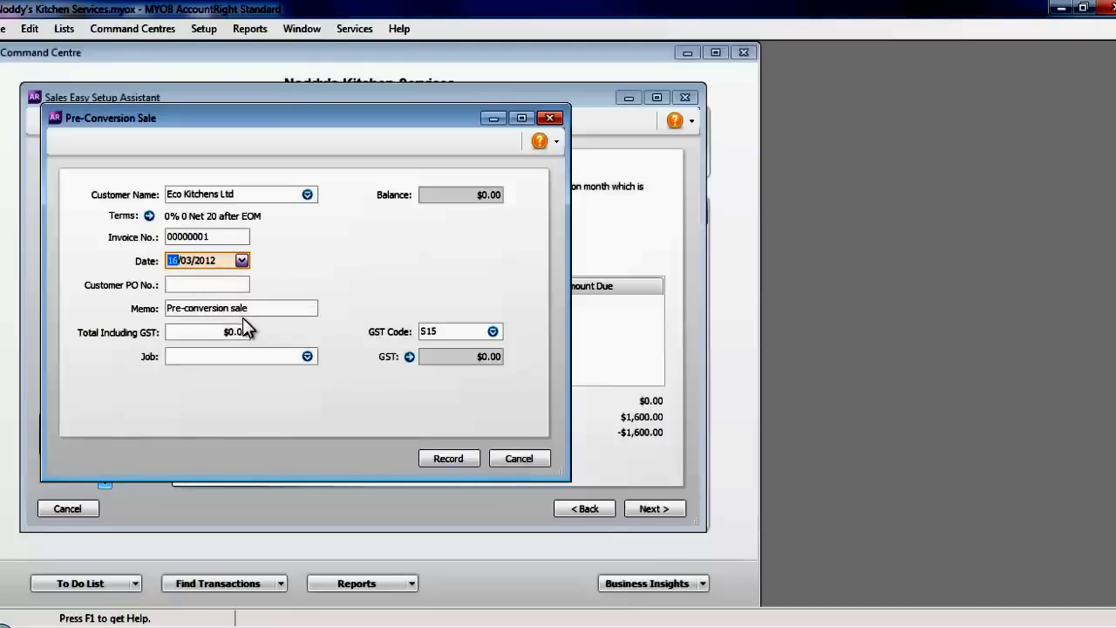
click(232, 335)
text(600)
key(Tab)
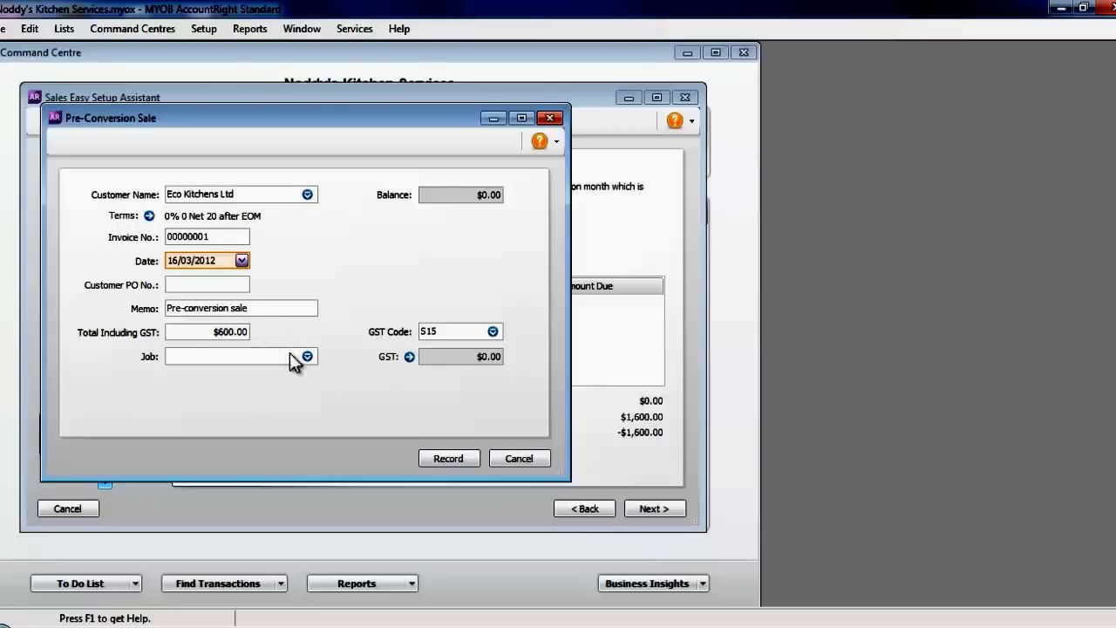
key(Tab)
click(455, 457)
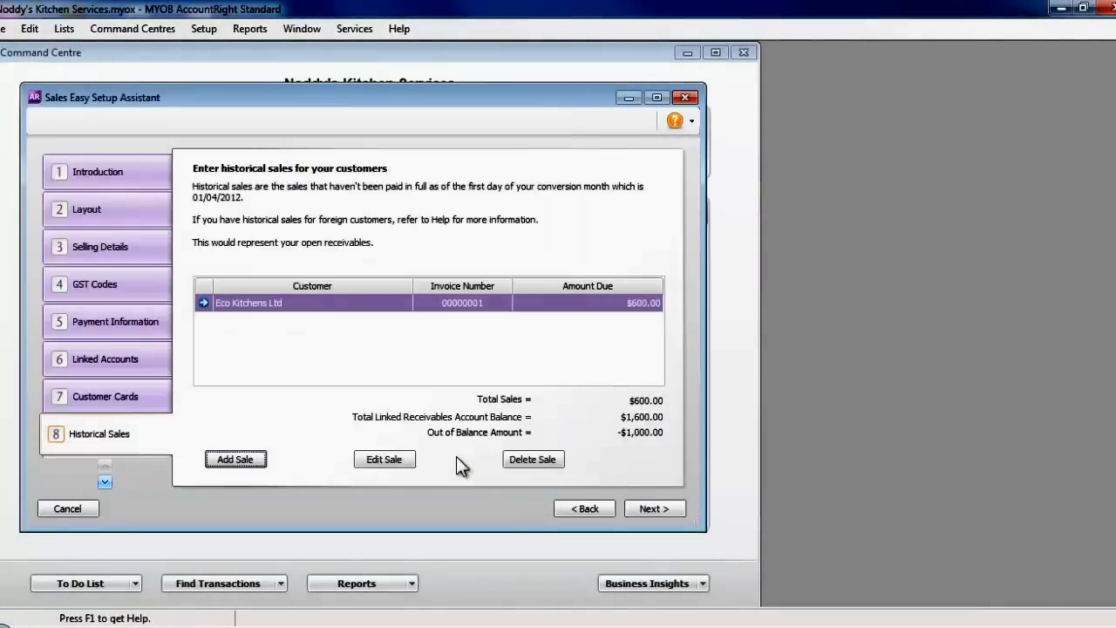
- Record a $1,000.00 historical sale to Kitchen Wizards dated 05/03/2012
click(229, 458)
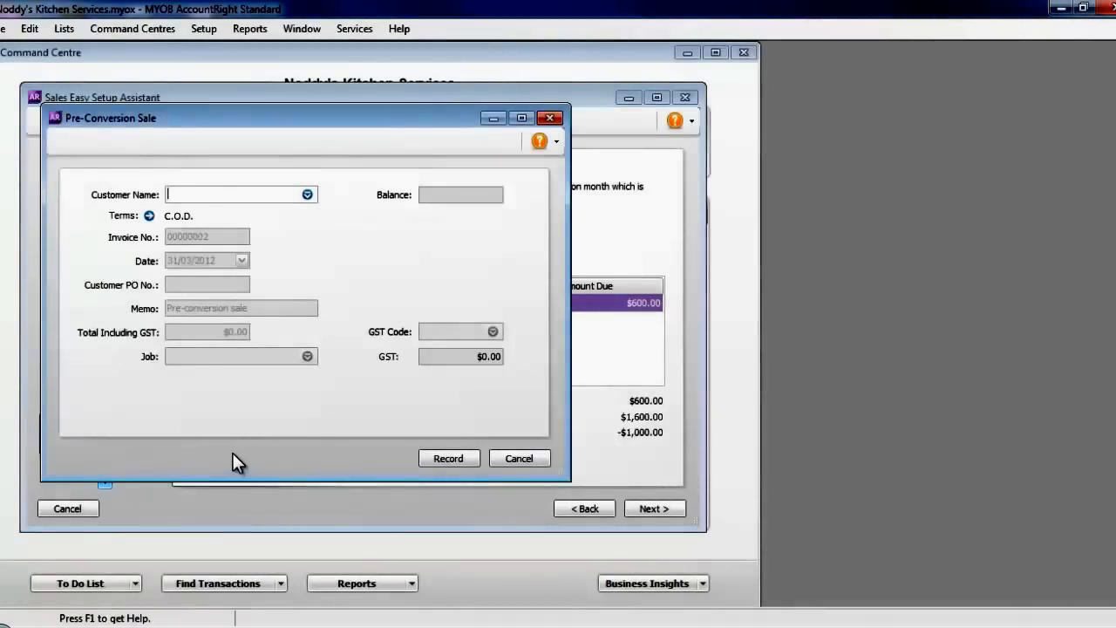
text(Kitchen Wizards)
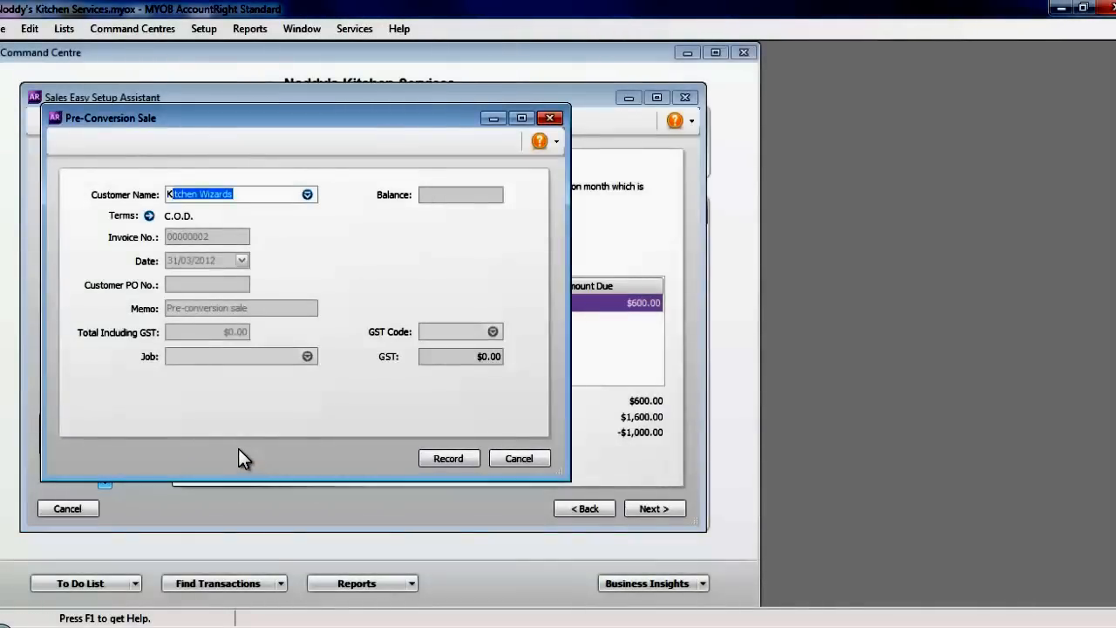
key(Tab)
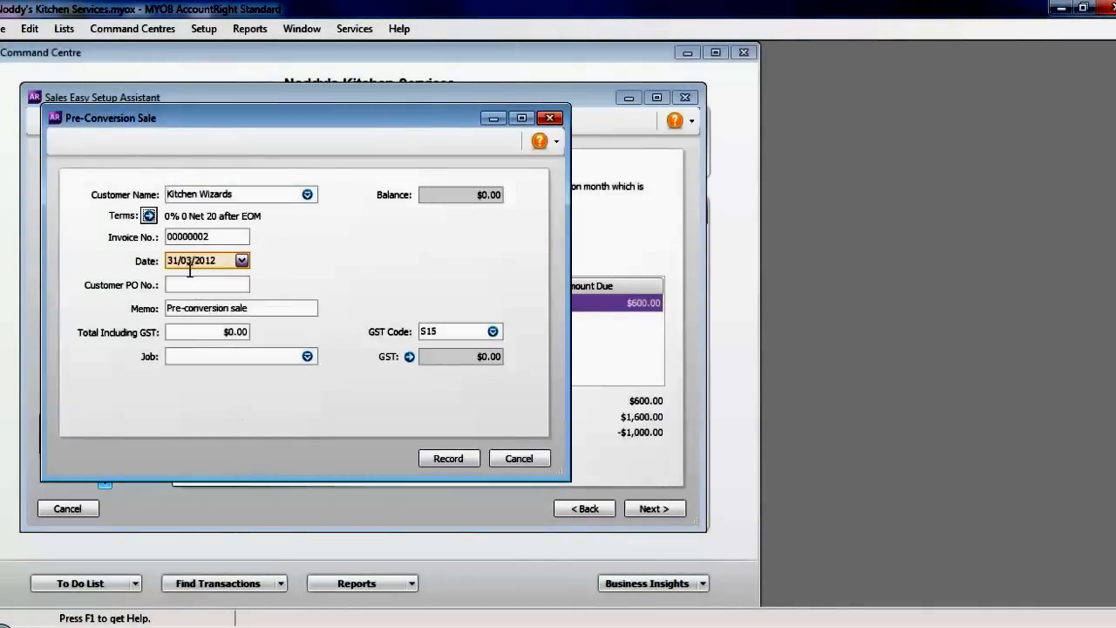
click(241, 261)
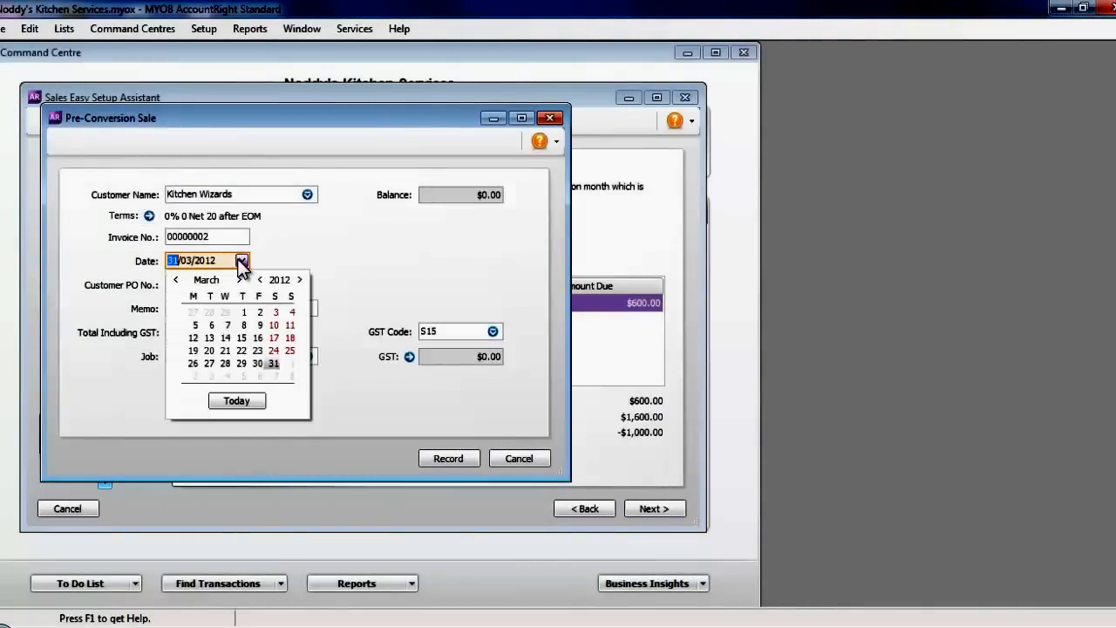
click(194, 325)
drag(221, 333, 251, 329)
text(1,00)
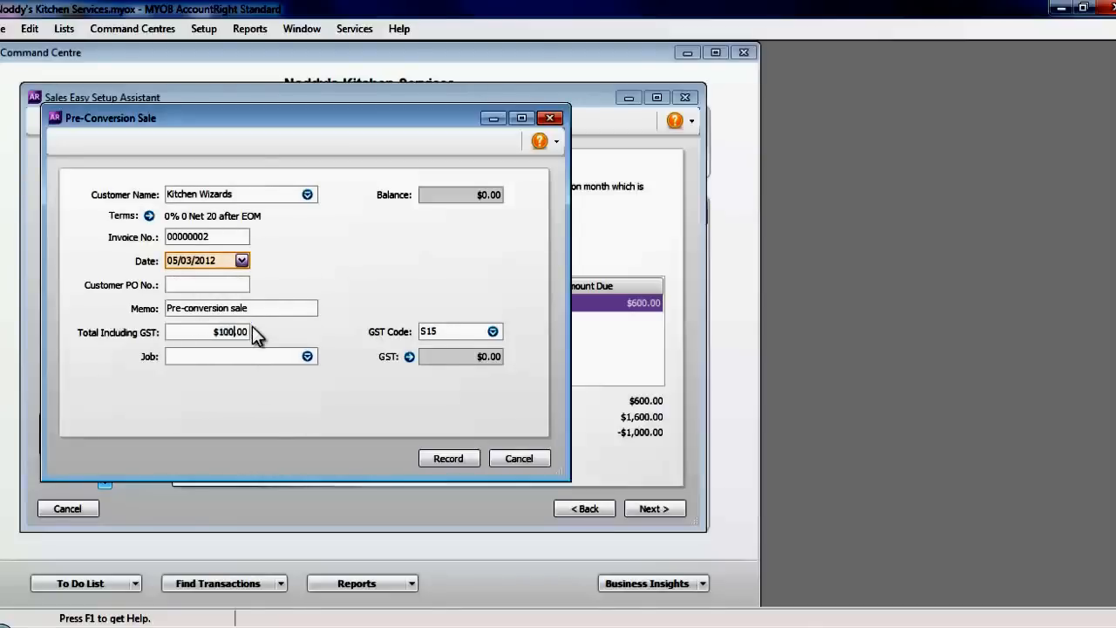
text(0)
key(Tab)
click(447, 457)
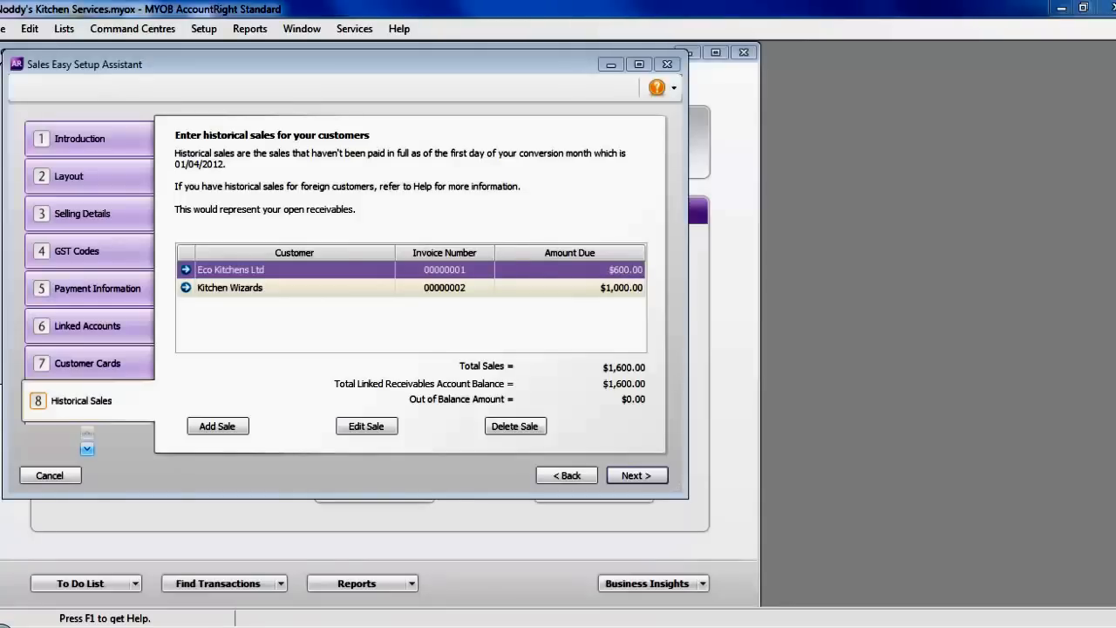
- Advance the sales setup assistant to its Conclusion page and close it
click(622, 472)
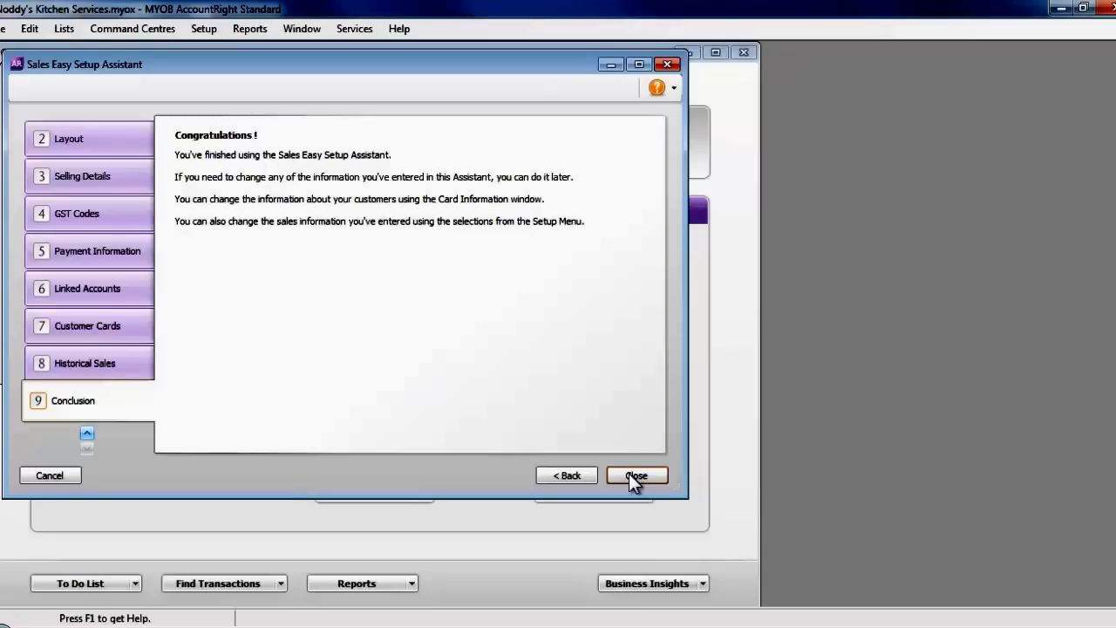
click(629, 477)
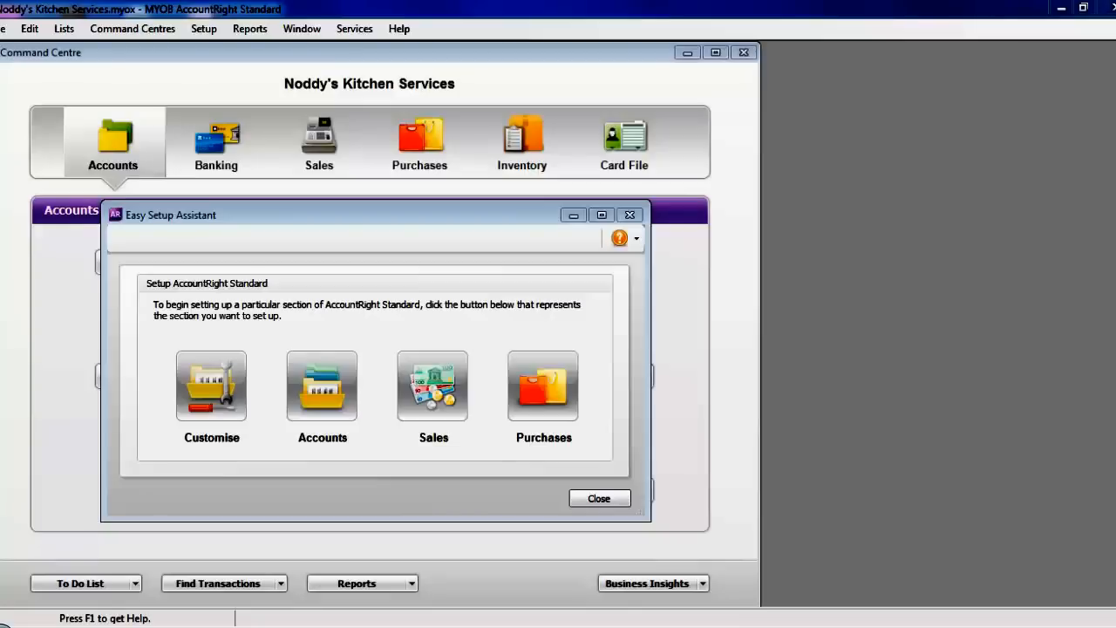
- Start Purchases setup and pass Layout, Buying Details and GST Codes, keeping S15 for supplier and freight GST
click(540, 397)
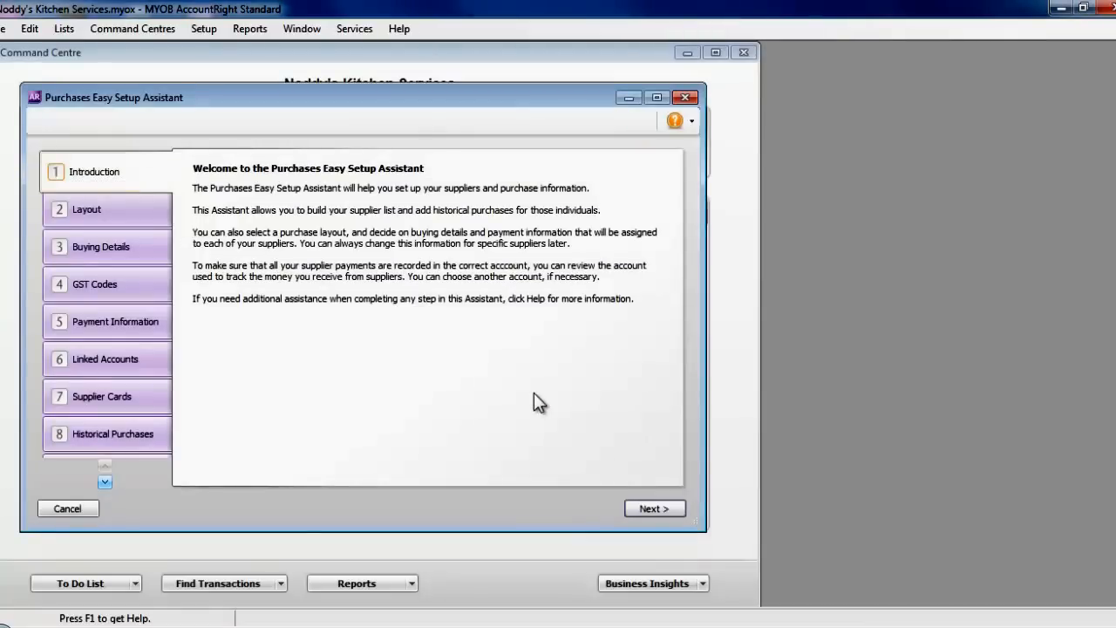
click(654, 508)
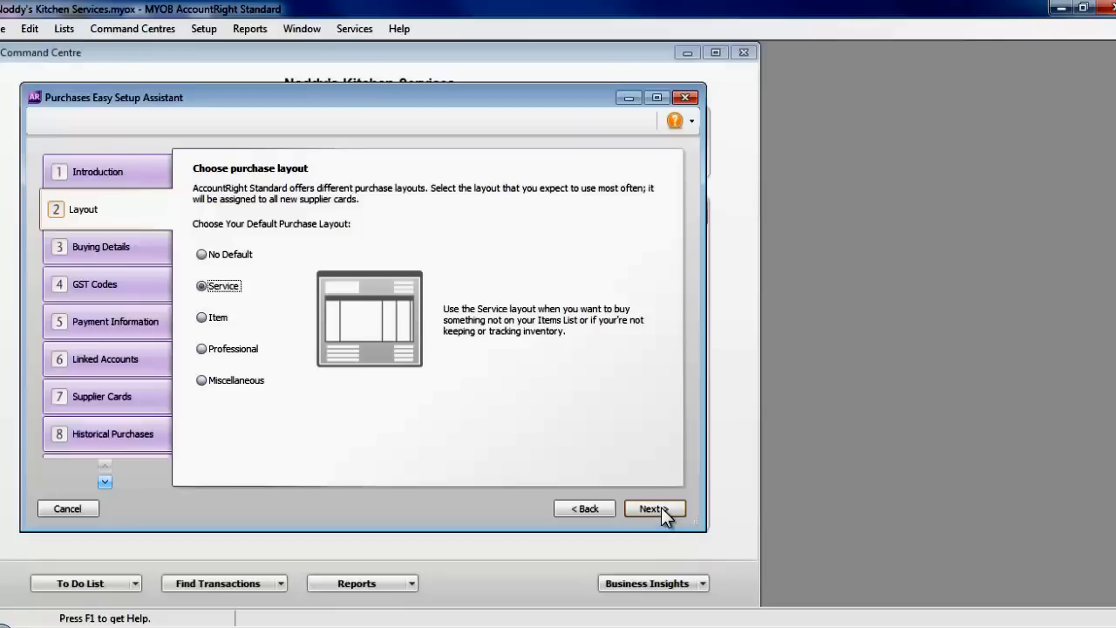
click(660, 508)
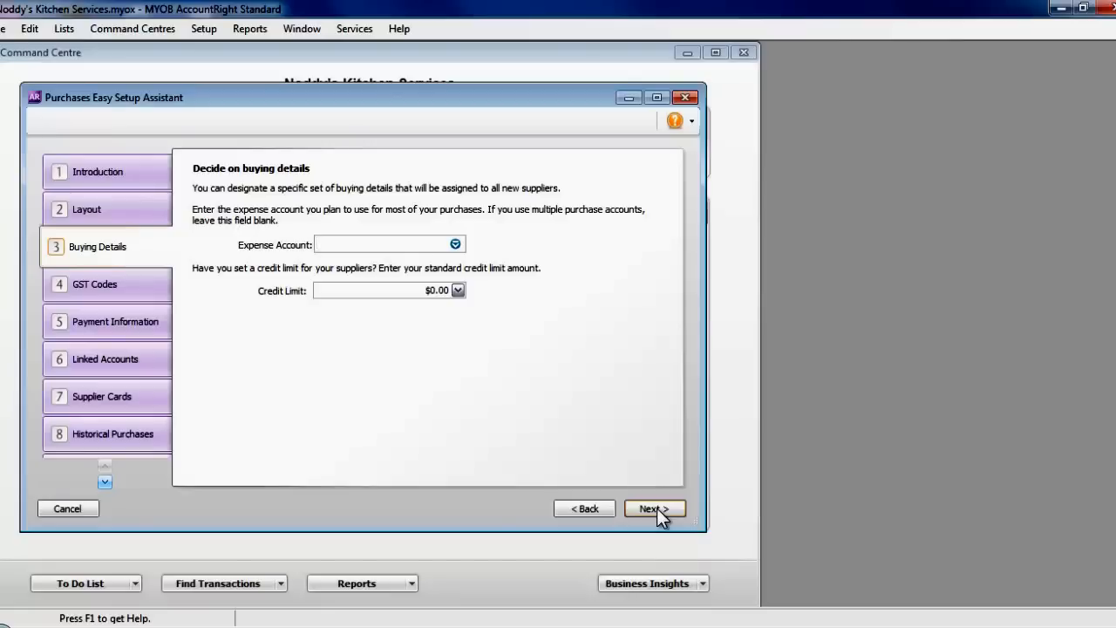
click(656, 508)
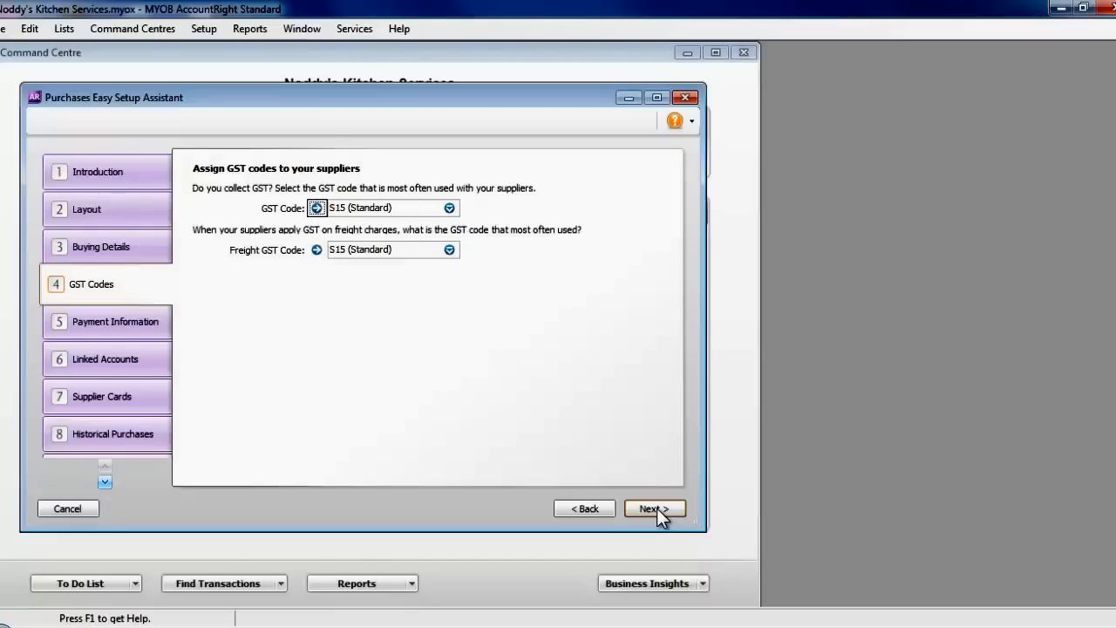
click(657, 507)
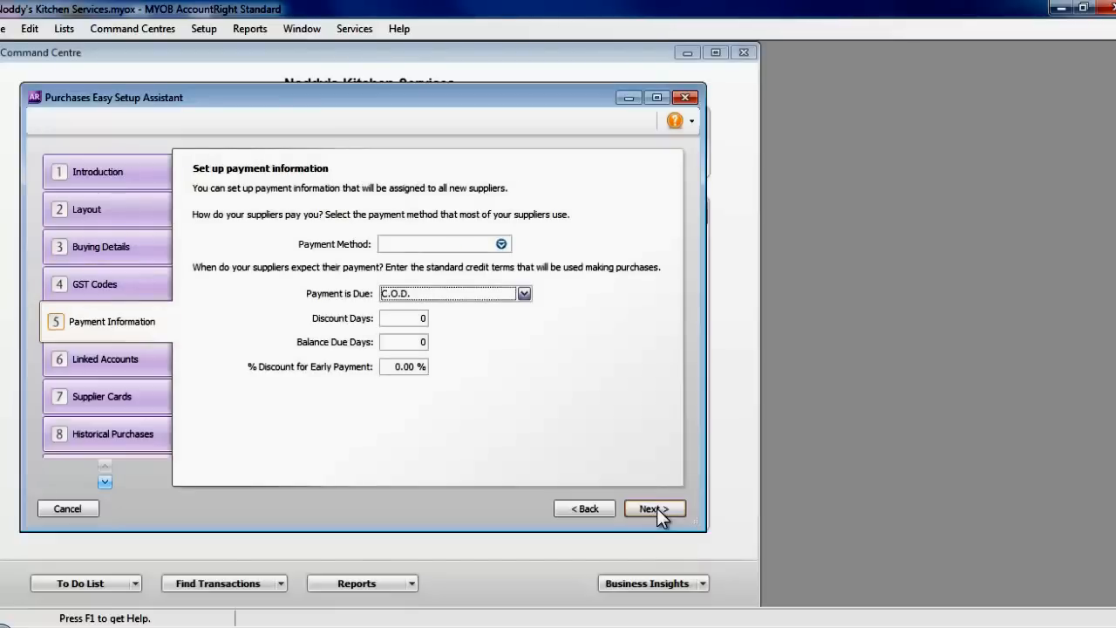
- Set payment method Other, due 20 days after month end, paying bills from 1-1110 ANZ Bank Account
click(502, 245)
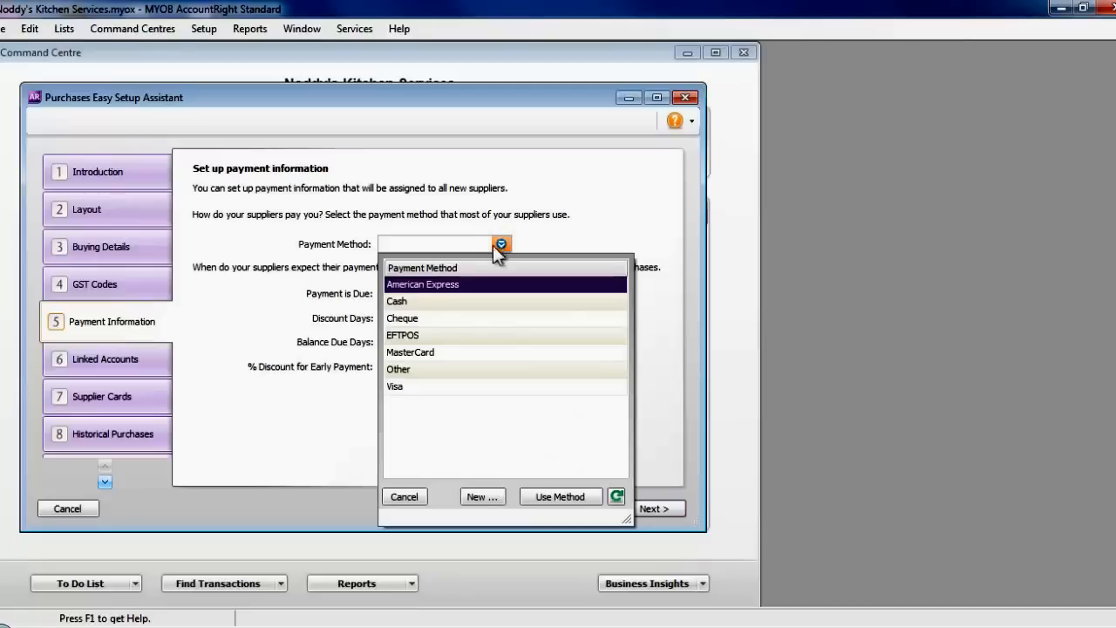
double_click(409, 370)
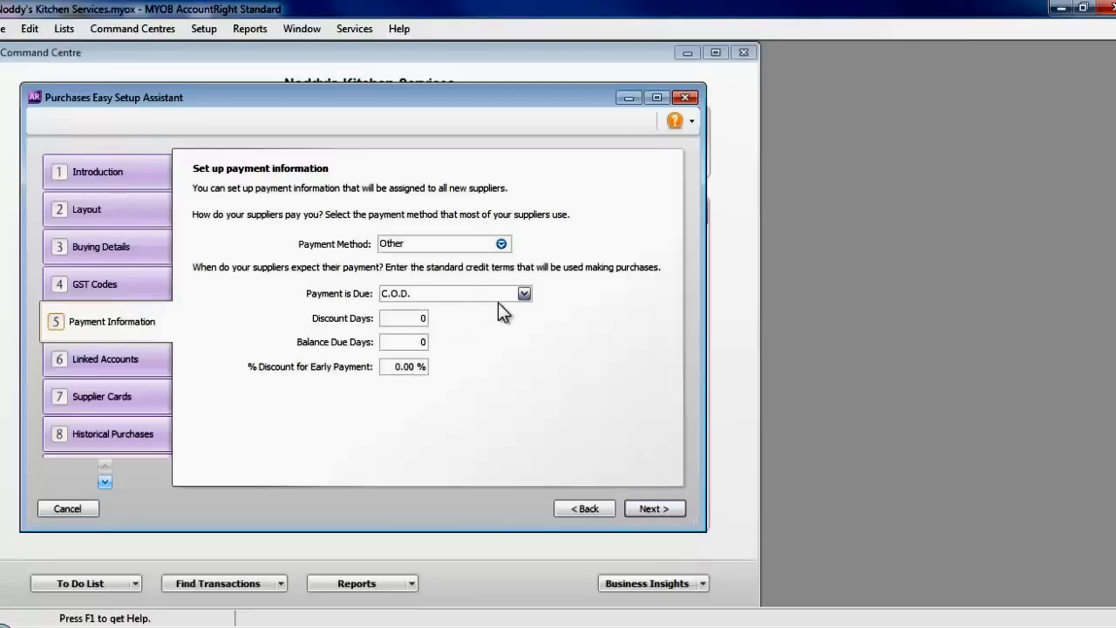
click(521, 294)
click(468, 360)
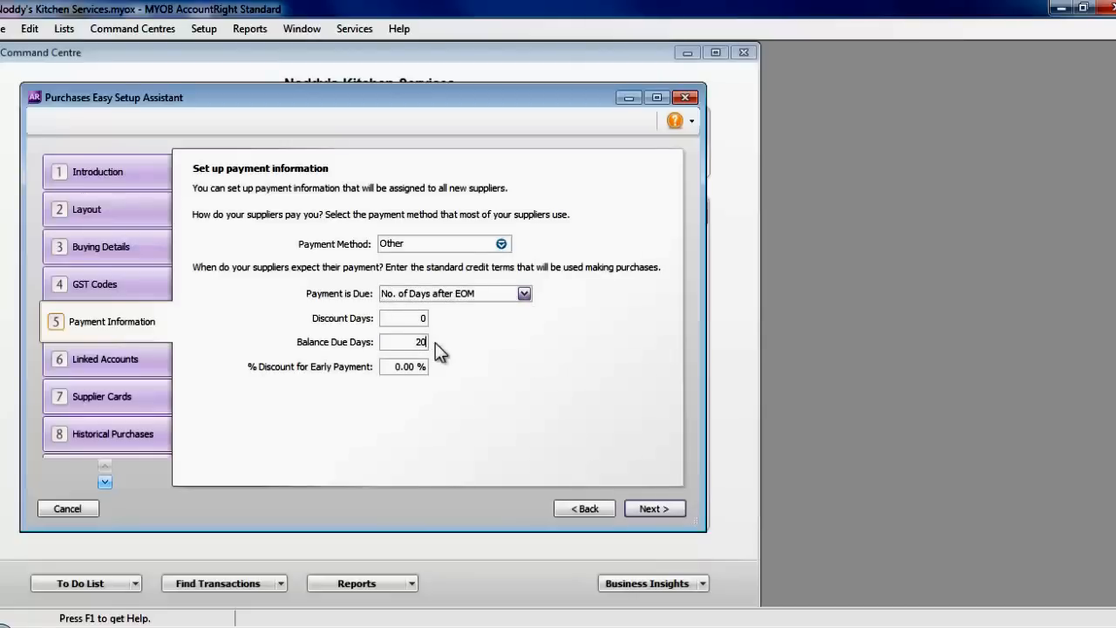
key(Tab)
click(642, 511)
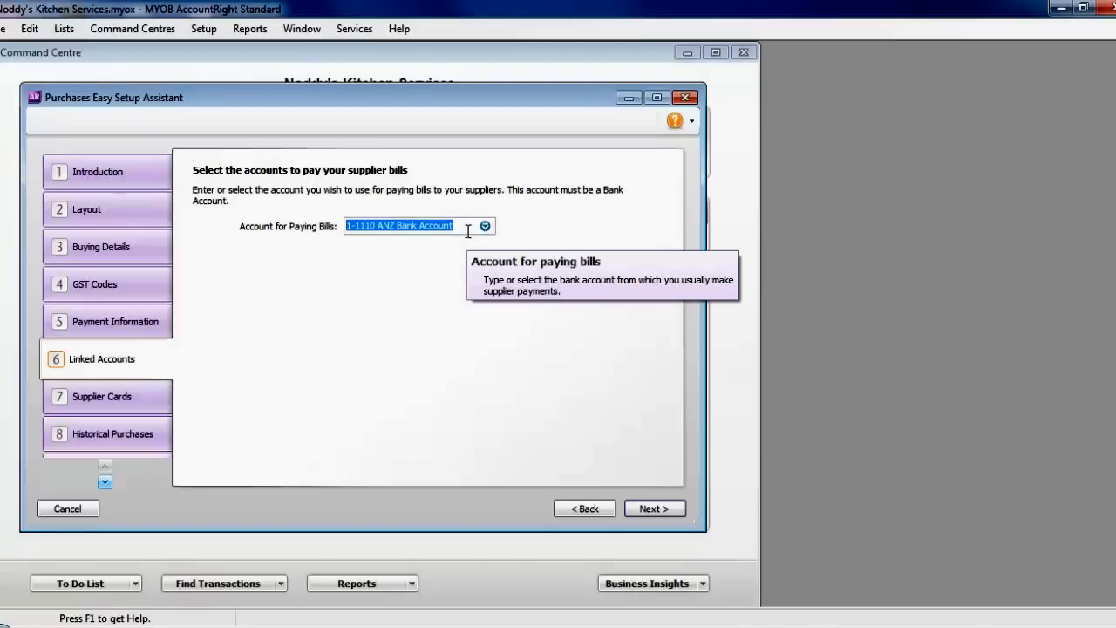
click(653, 507)
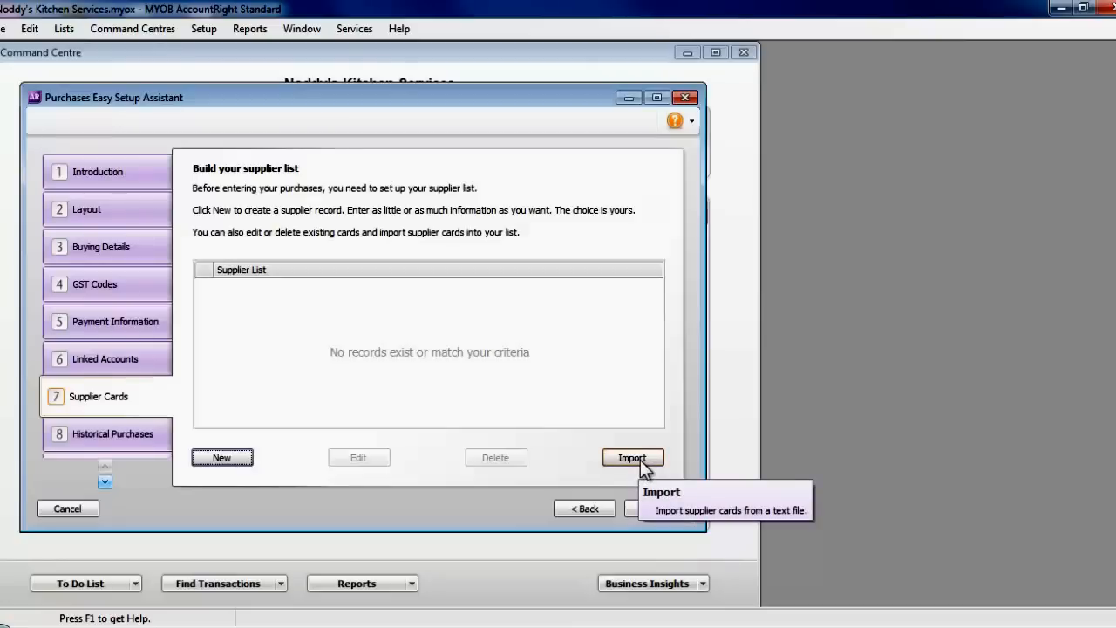
- Create a company supplier card named Facelifter Services, applying defaults to new cards
click(226, 456)
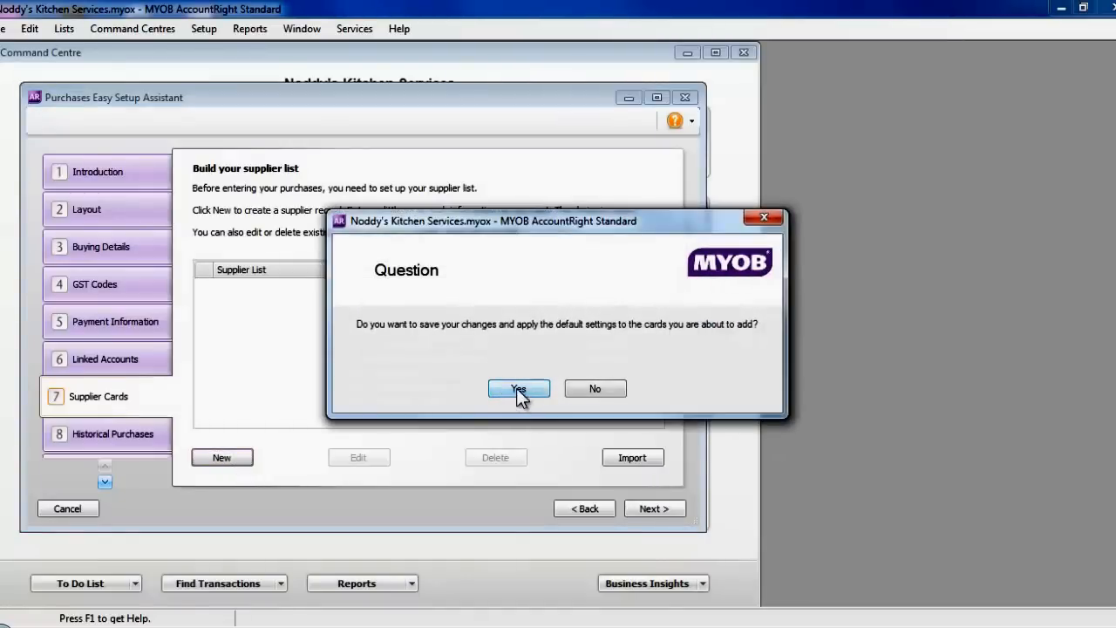
click(518, 389)
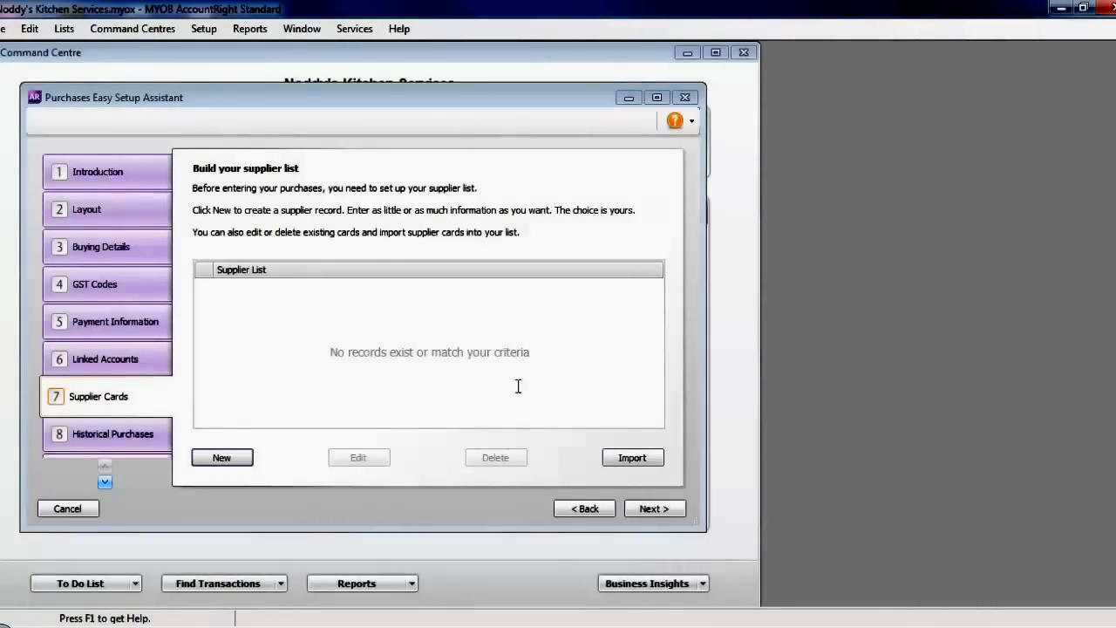
key(Return)
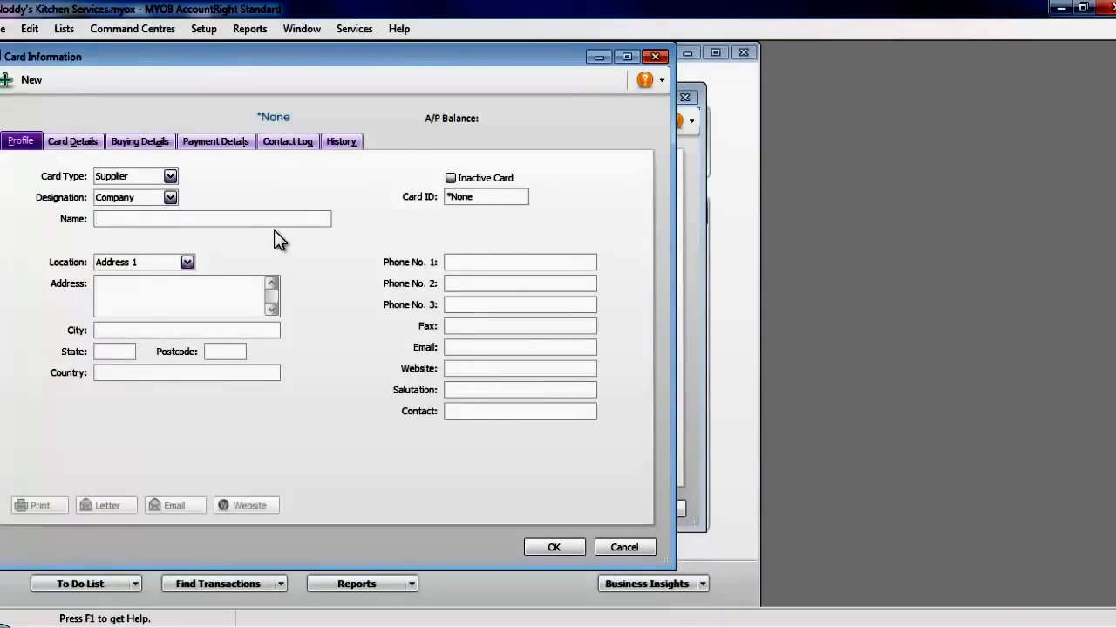
text(Facell)
text(fter Services)
click(550, 545)
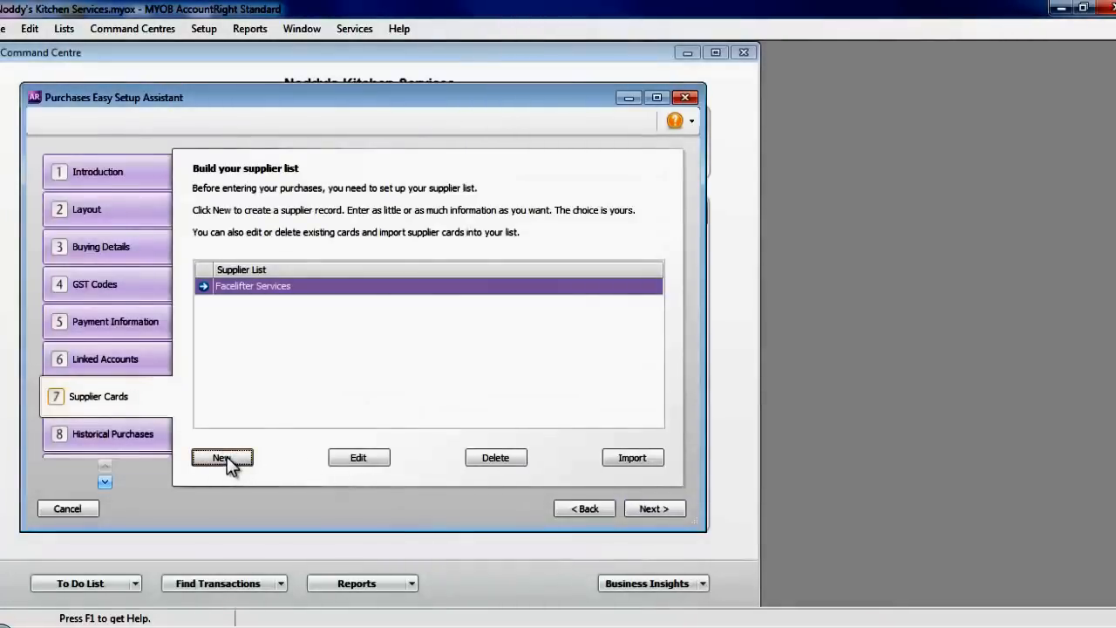
- Add the Nippon Distributors Ltd supplier card and continue to Historical Purchases
click(225, 456)
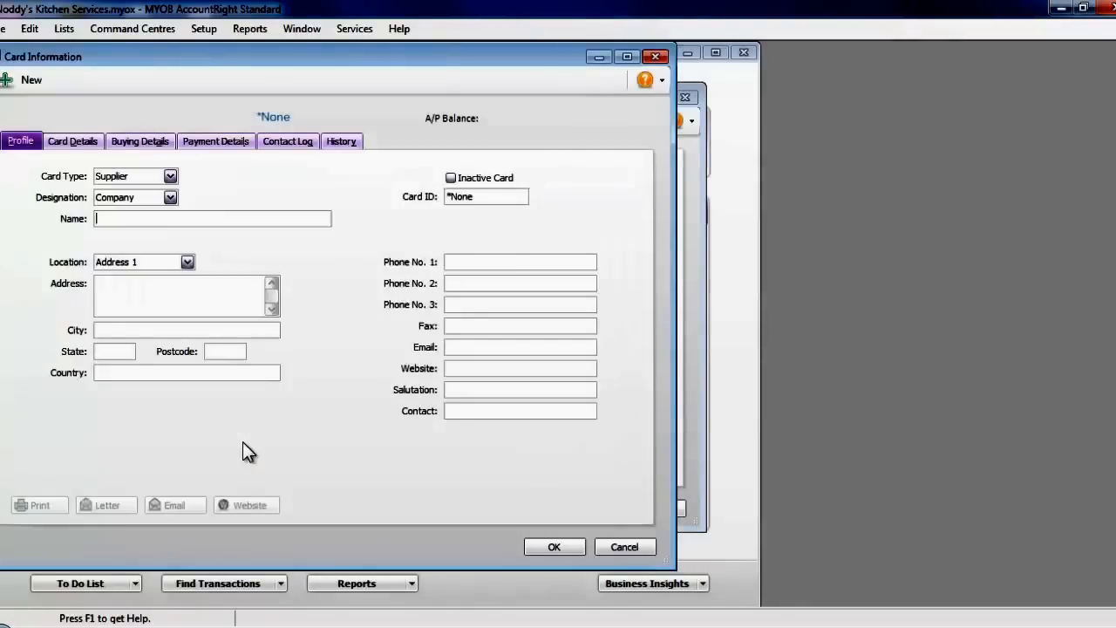
text(Nippon Distribu)
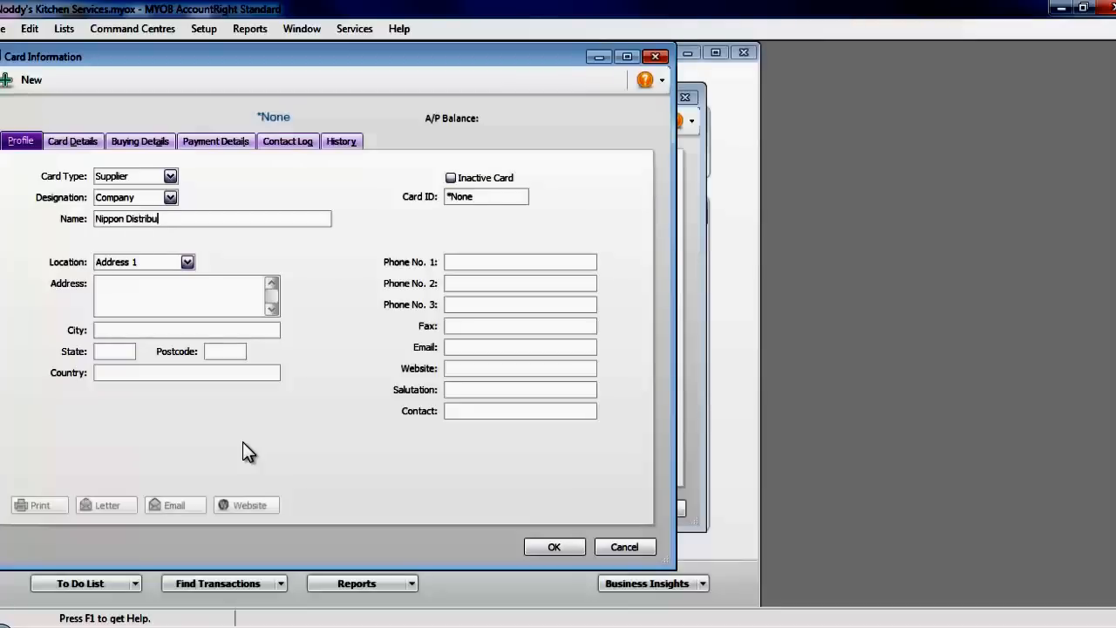
text(tors Ltd)
click(556, 546)
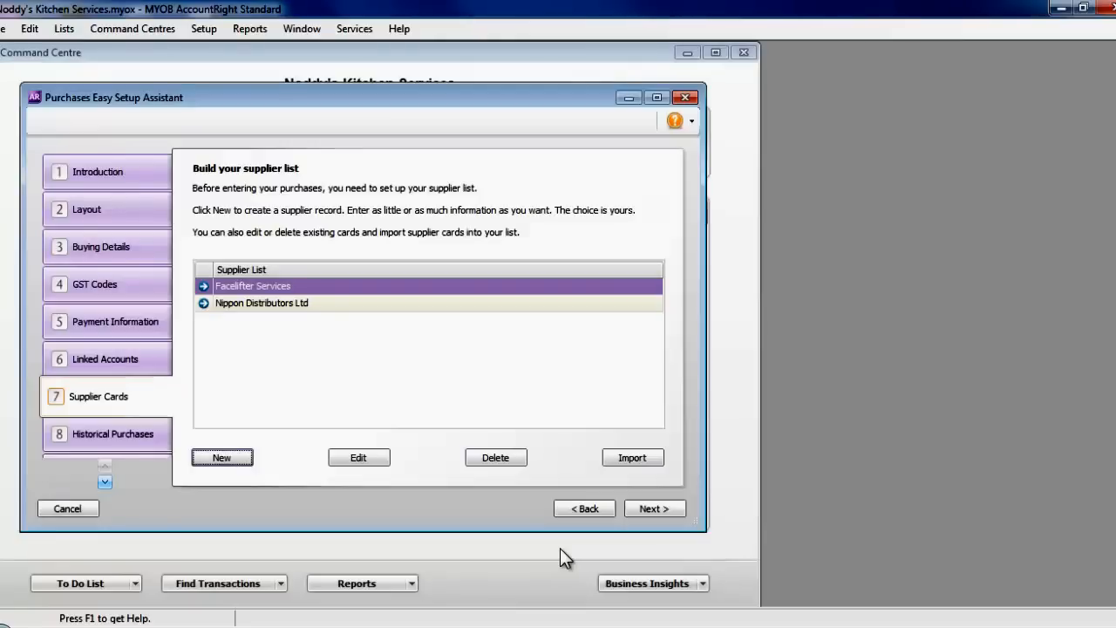
click(653, 508)
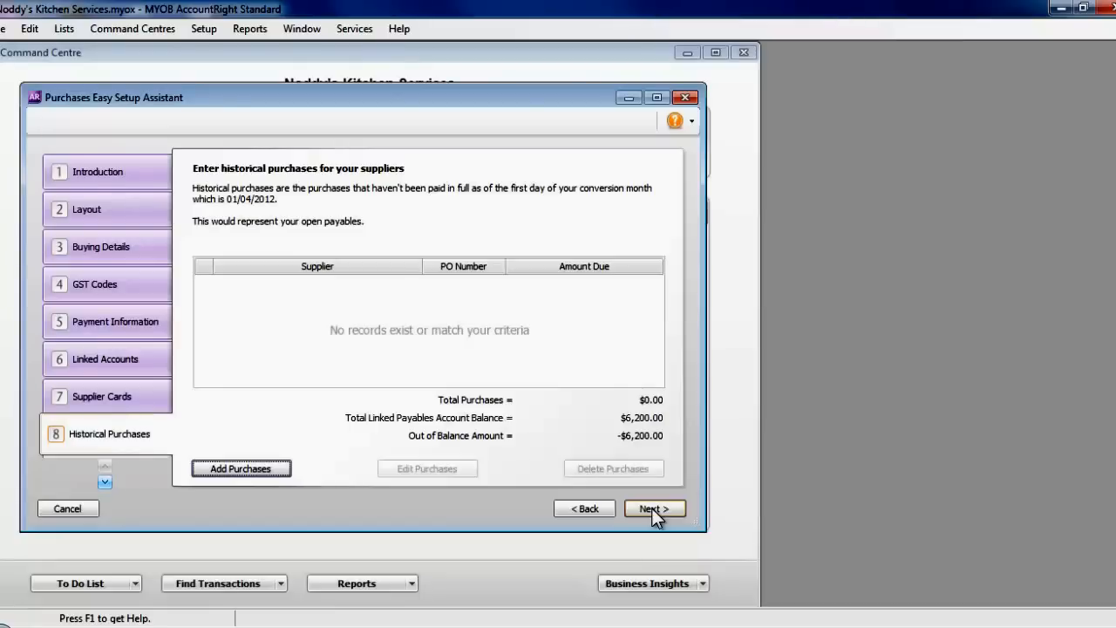
- Record a $4,000.00 Facelifter Services purchase, supplier invoice 123, dated 20/03/2012
click(269, 470)
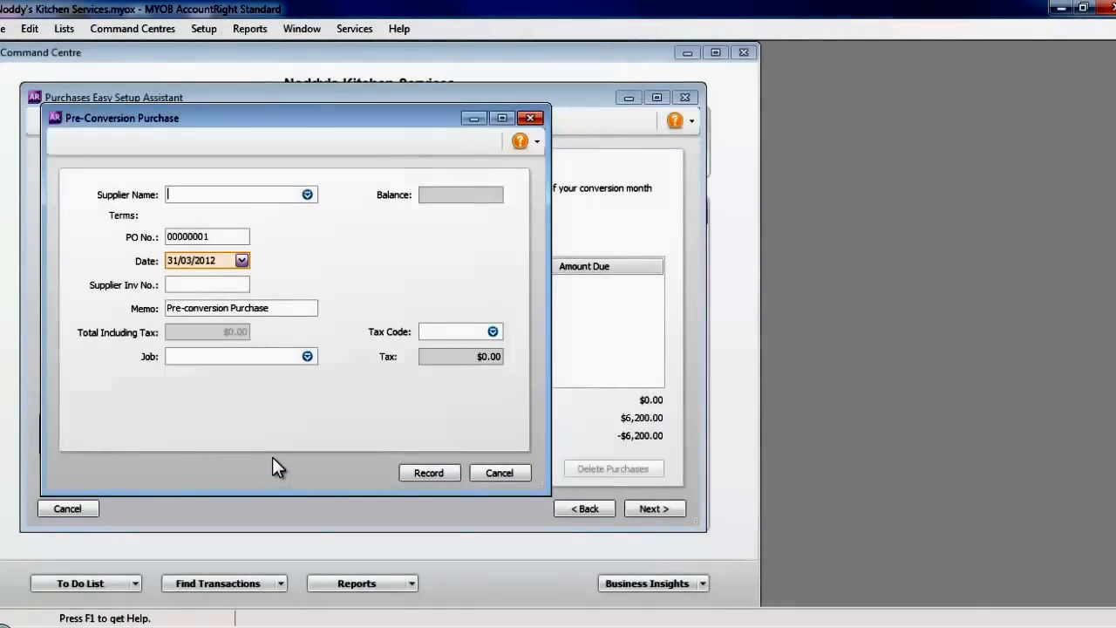
text(Facelifter Services)
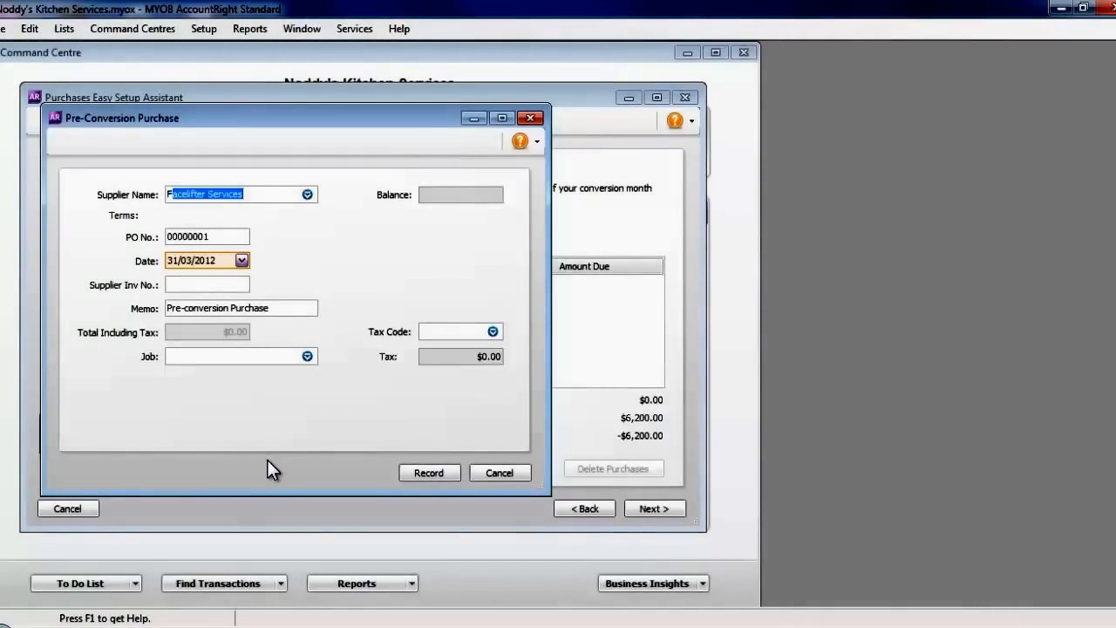
key(Tab)
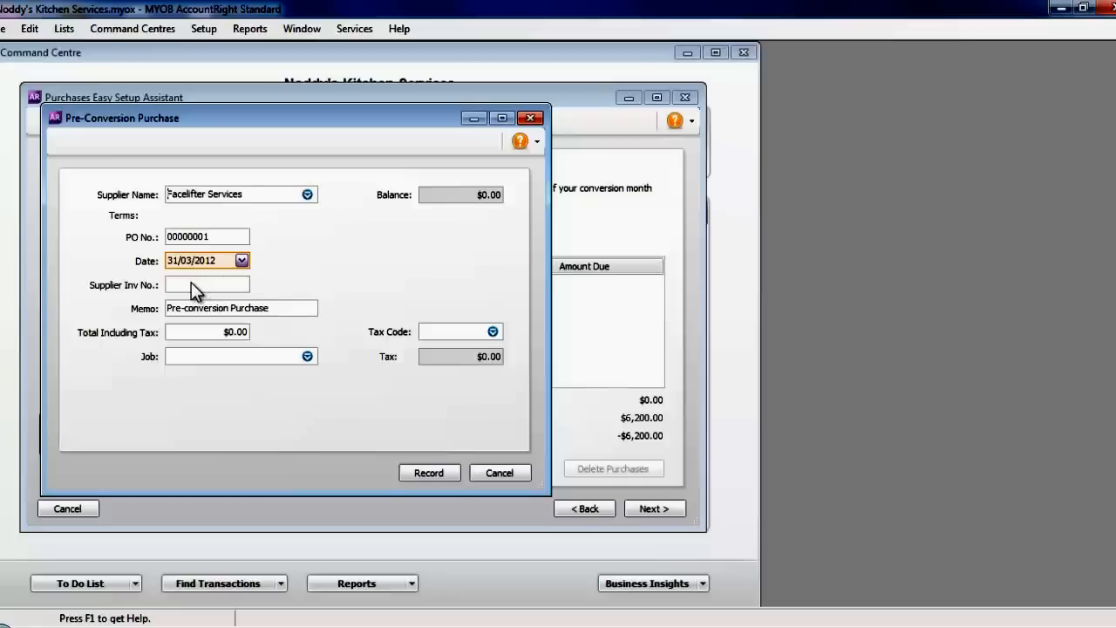
click(191, 284)
text(12)
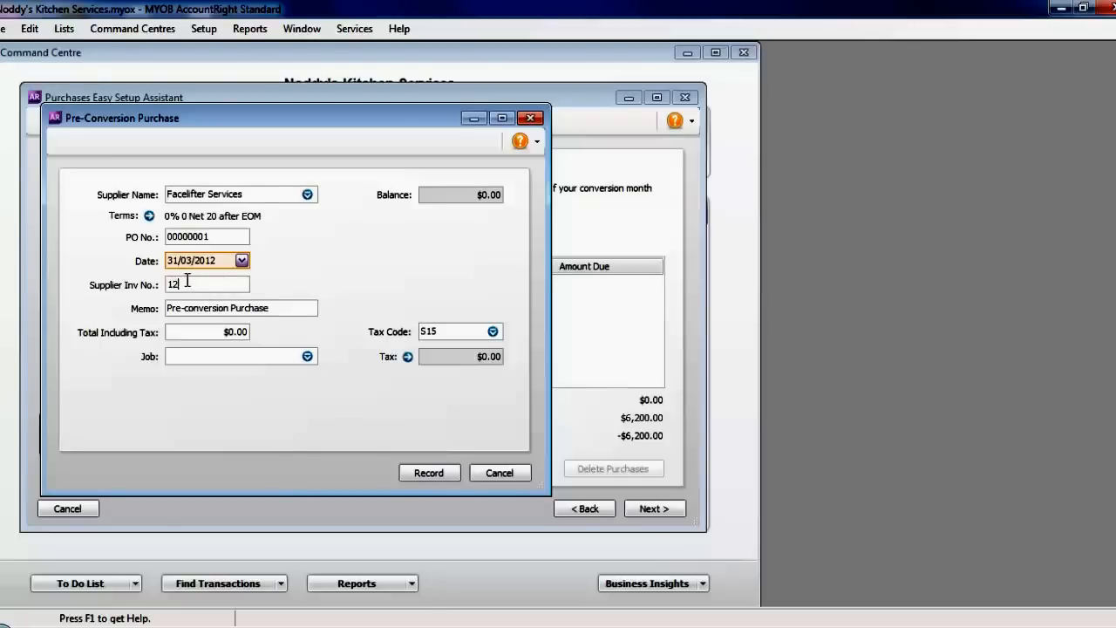
text(3)
key(Tab)
click(241, 261)
click(208, 348)
click(213, 331)
text(4000)
key(Tab)
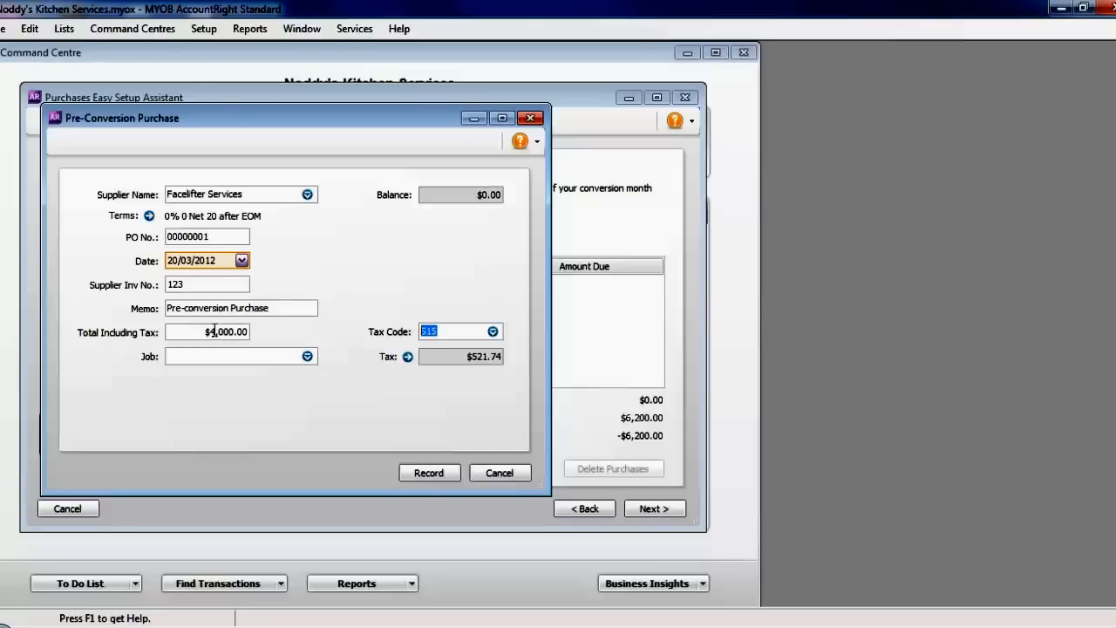
click(423, 468)
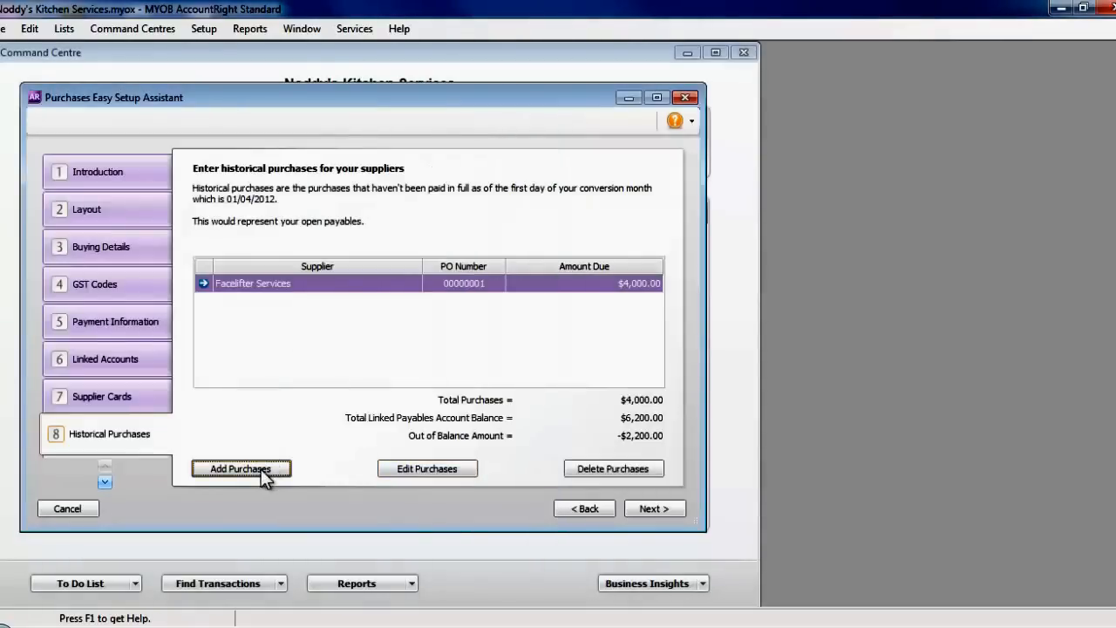
click(260, 469)
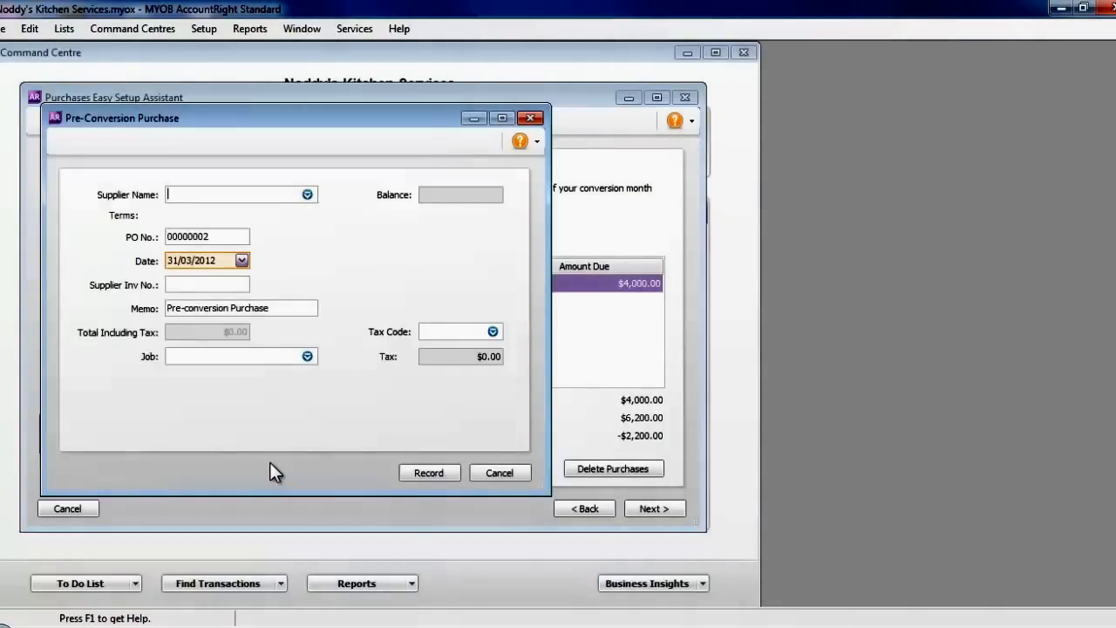
- Record a $2,200.00 Nippon Distributors Ltd purchase, invoice INV 1234, dated 01/03/2012, balancing payables
text(No)
key(BackSpace)
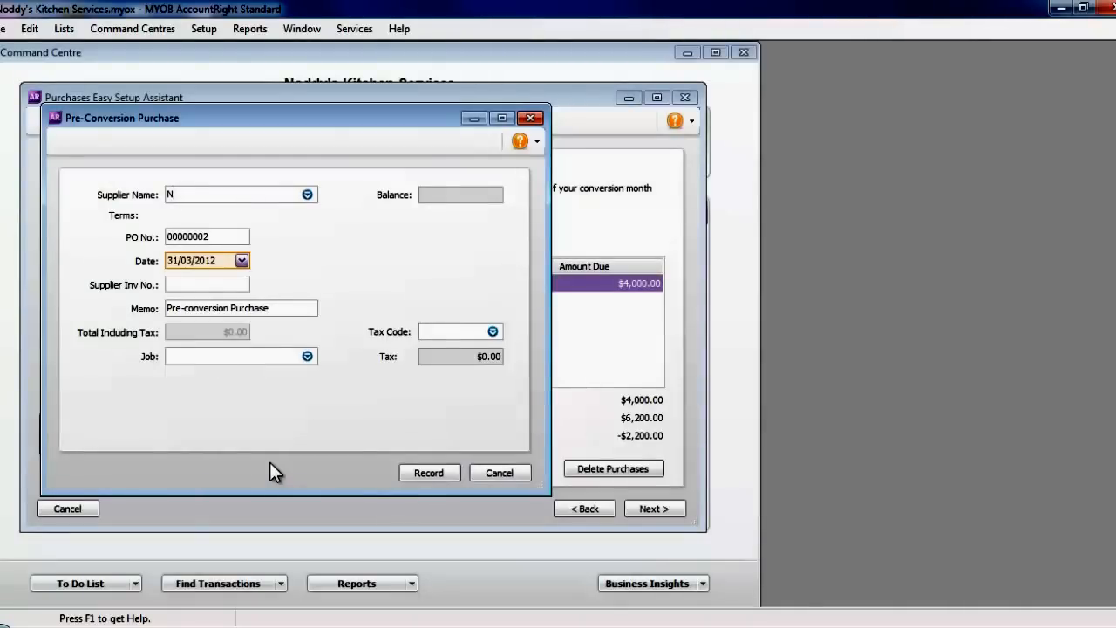
text(i)
key(Tab)
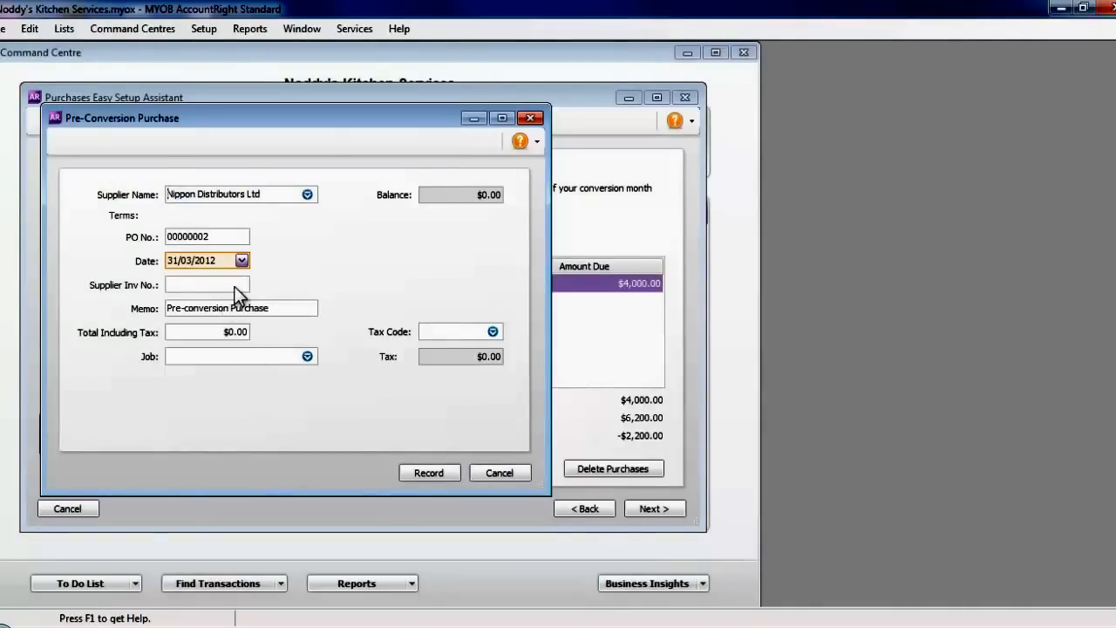
click(242, 261)
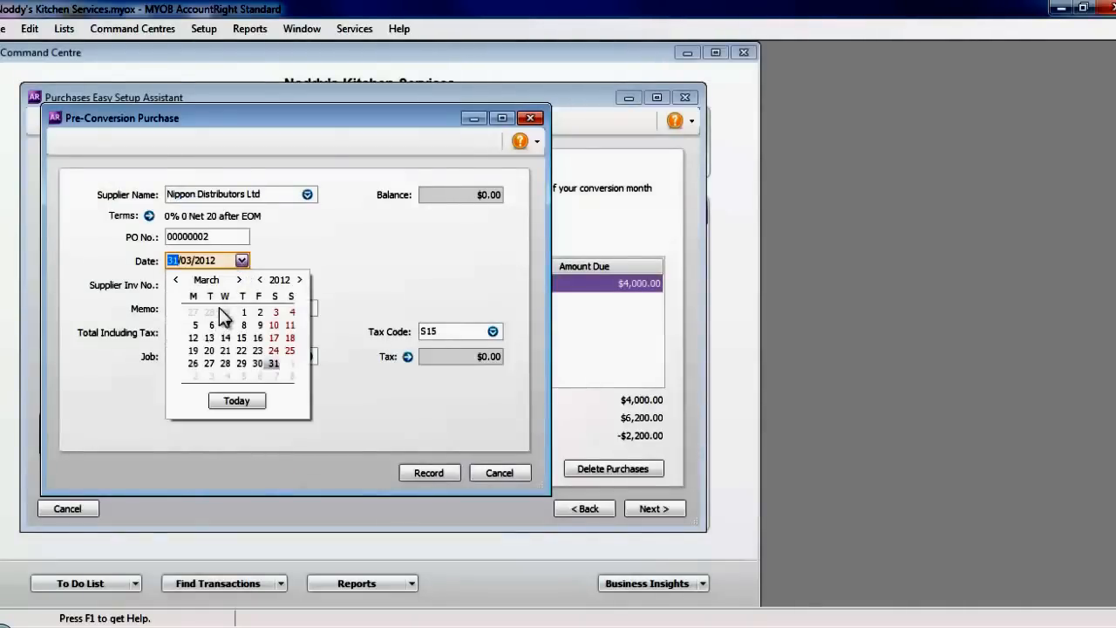
click(242, 310)
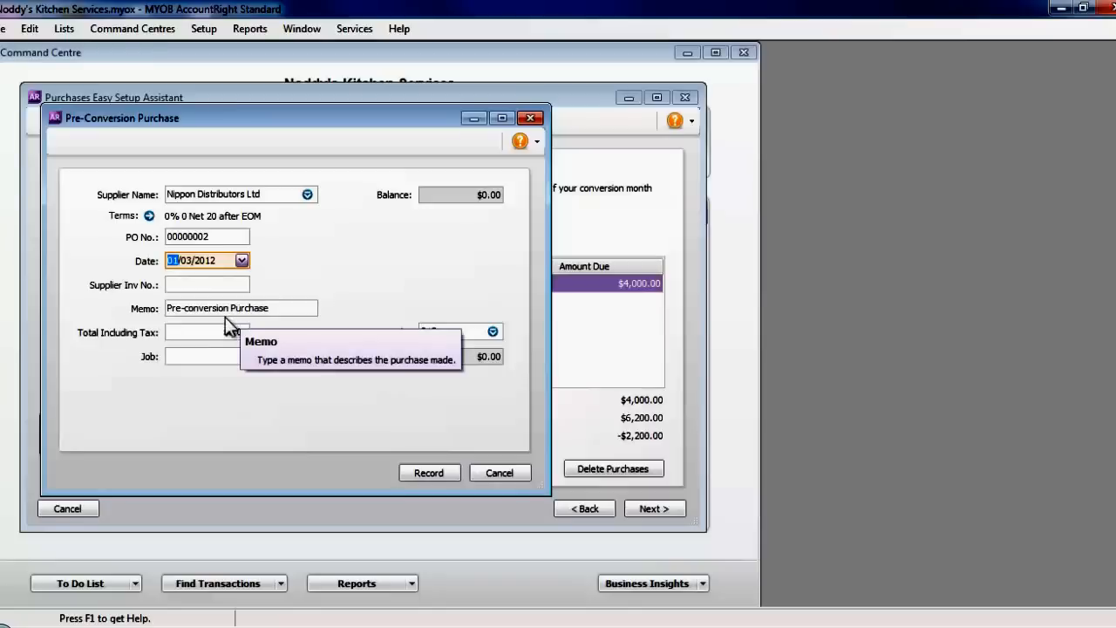
click(213, 331)
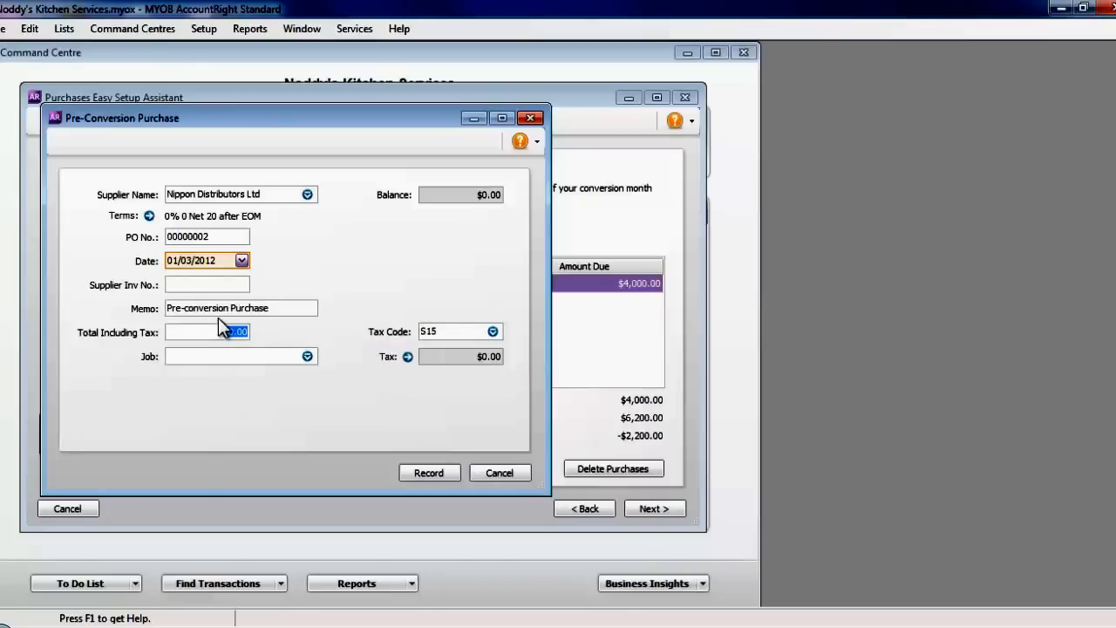
text(2,200)
key(Tab)
click(209, 286)
text(INV 1234)
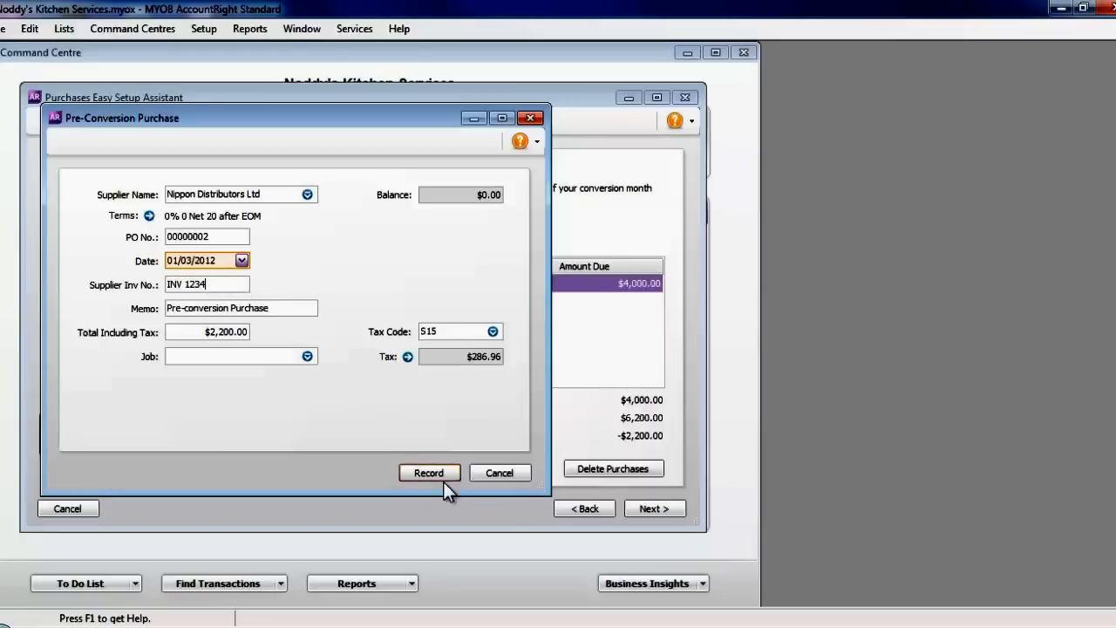
click(444, 472)
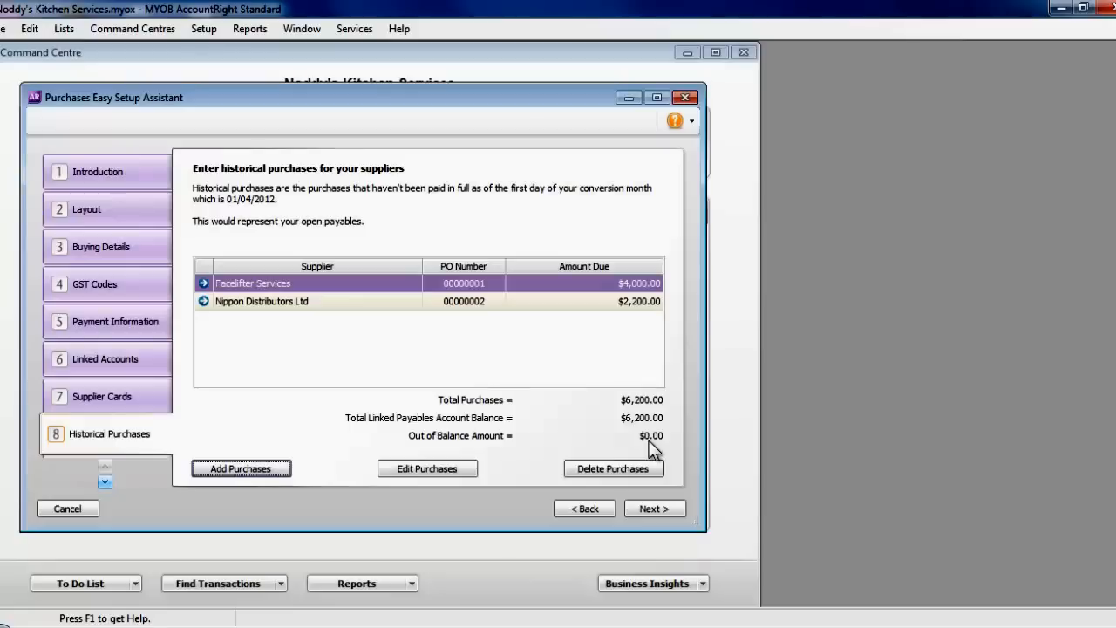
click(655, 509)
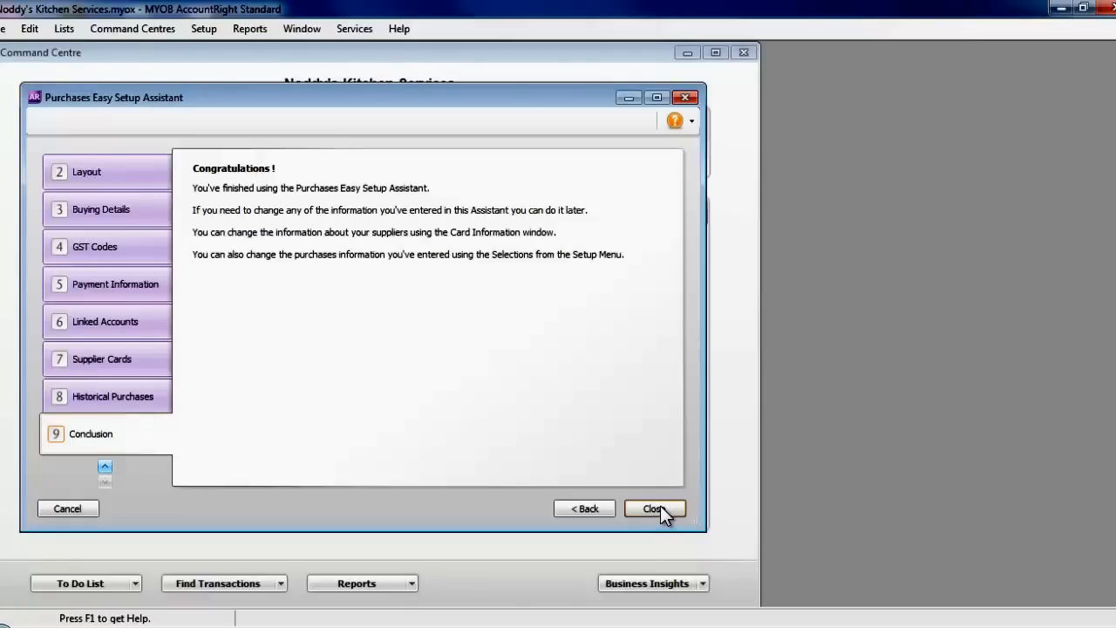
- Close the purchases Conclusion page and the Easy Setup Assistant window
click(660, 509)
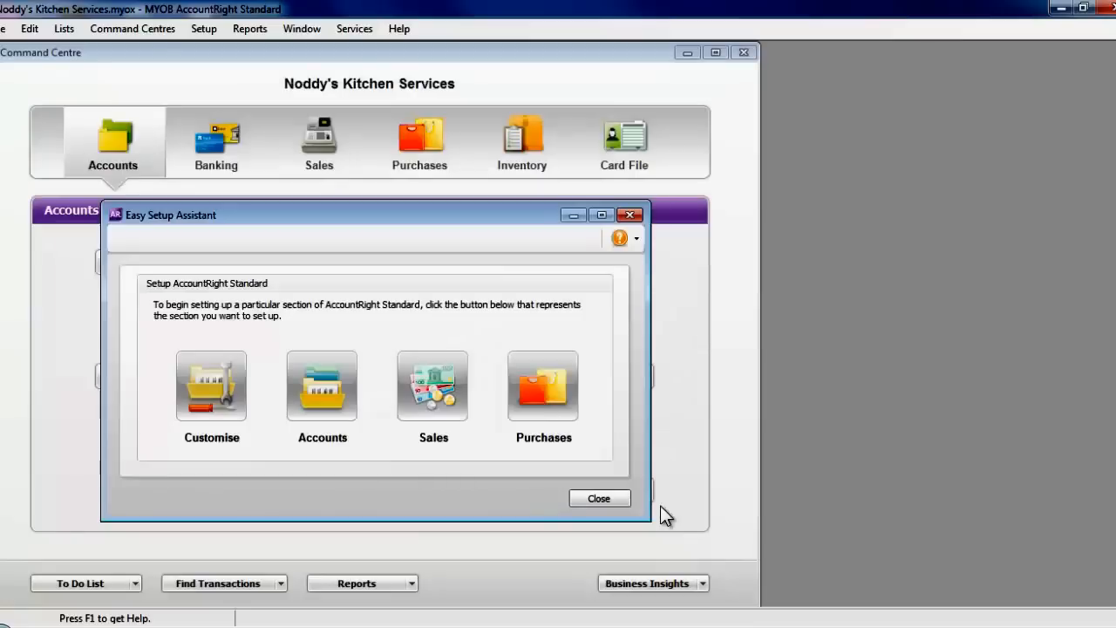
click(604, 497)
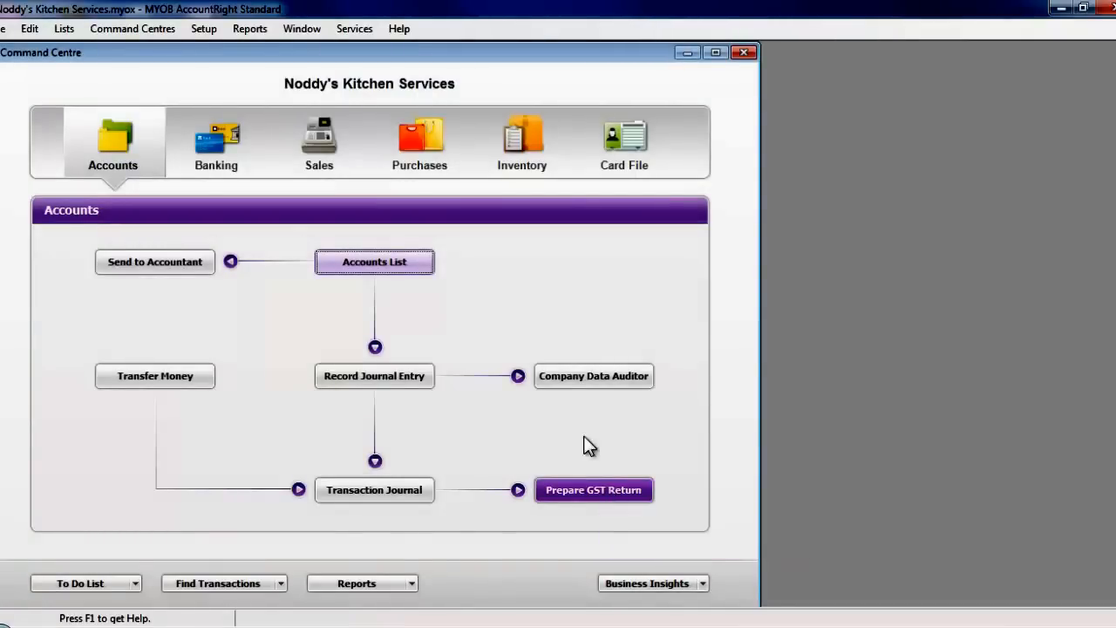
click(200, 29)
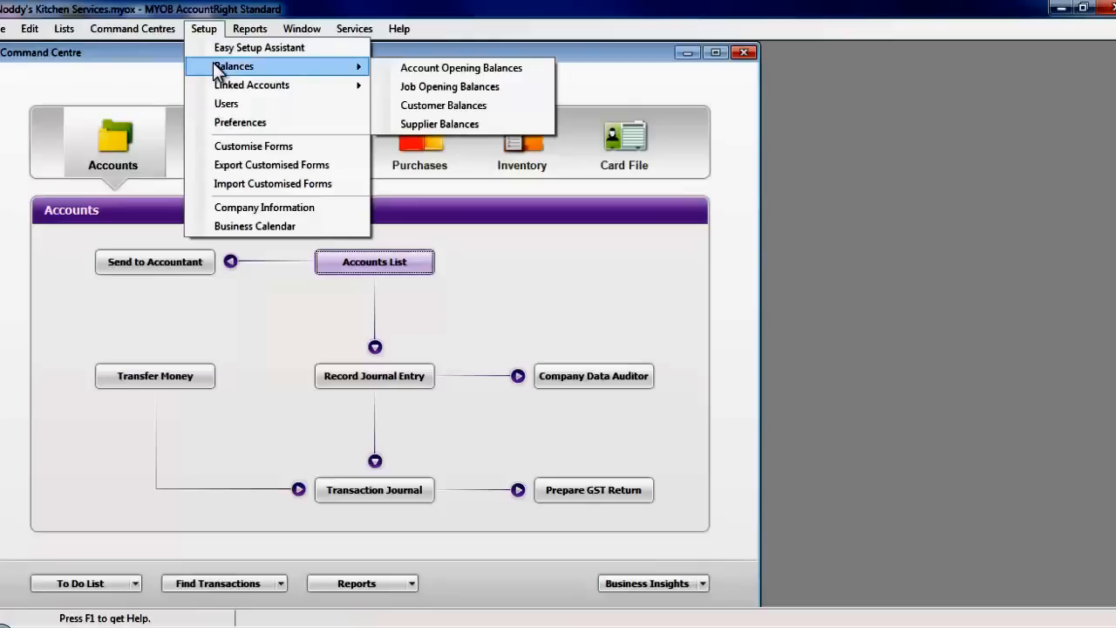
mouse_move(281, 67)
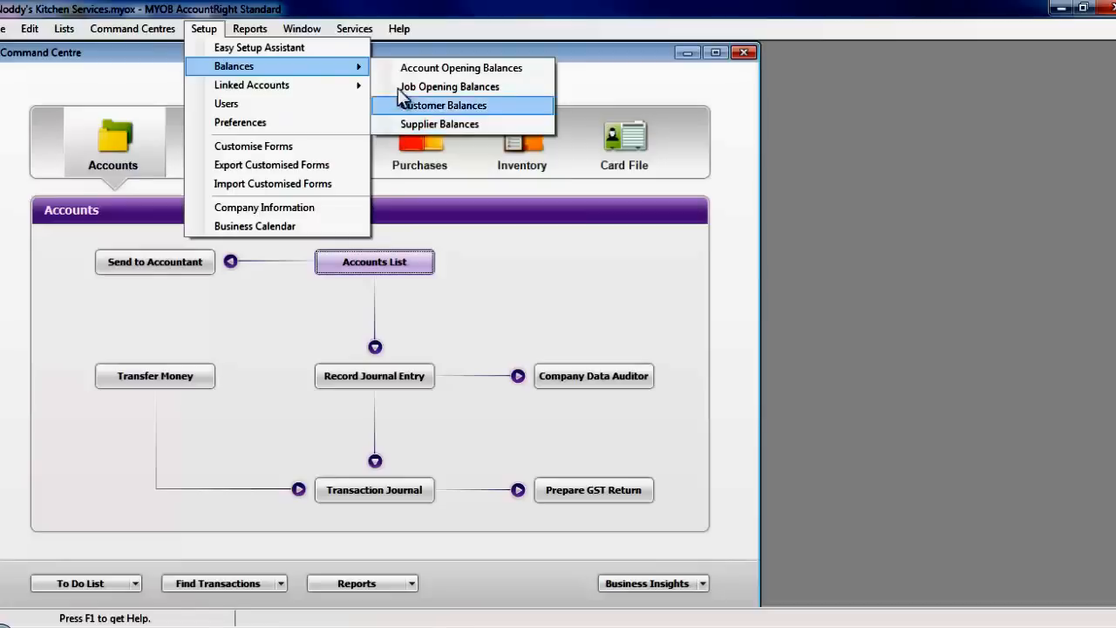
click(260, 49)
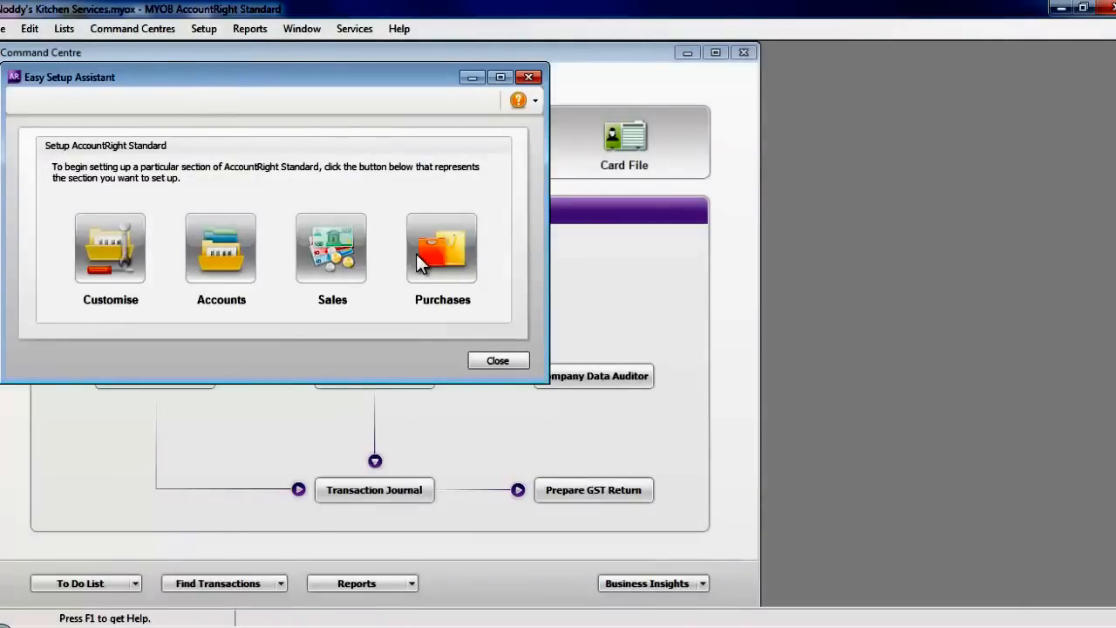
click(499, 361)
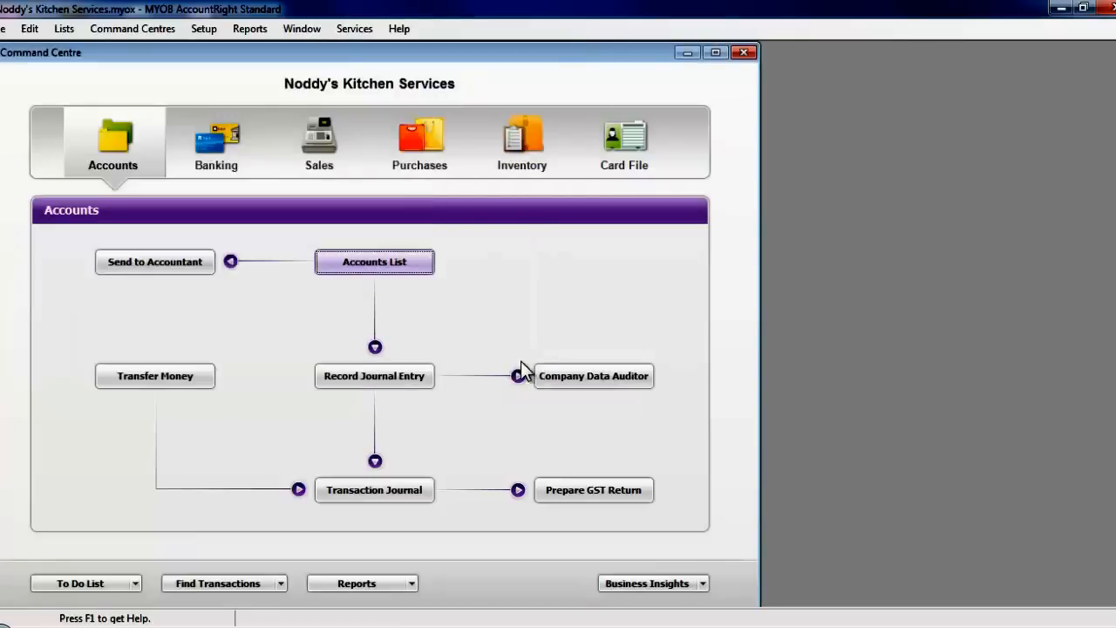